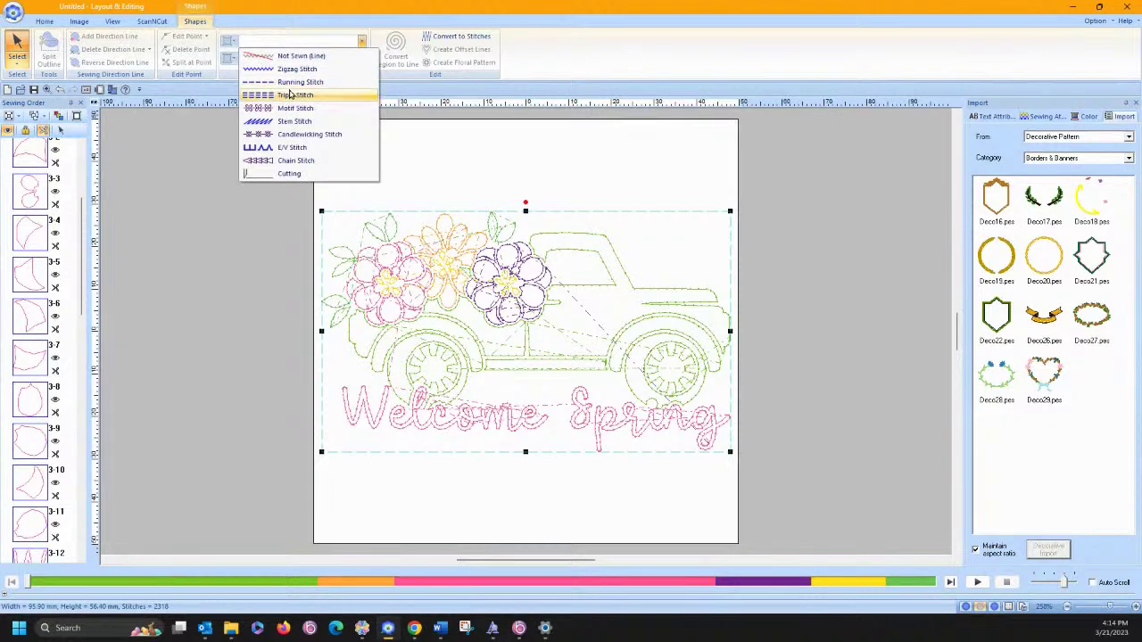
Set the line sew type of the whole Welcome Spring truck design to Triple Stitch
left_click(290, 95)
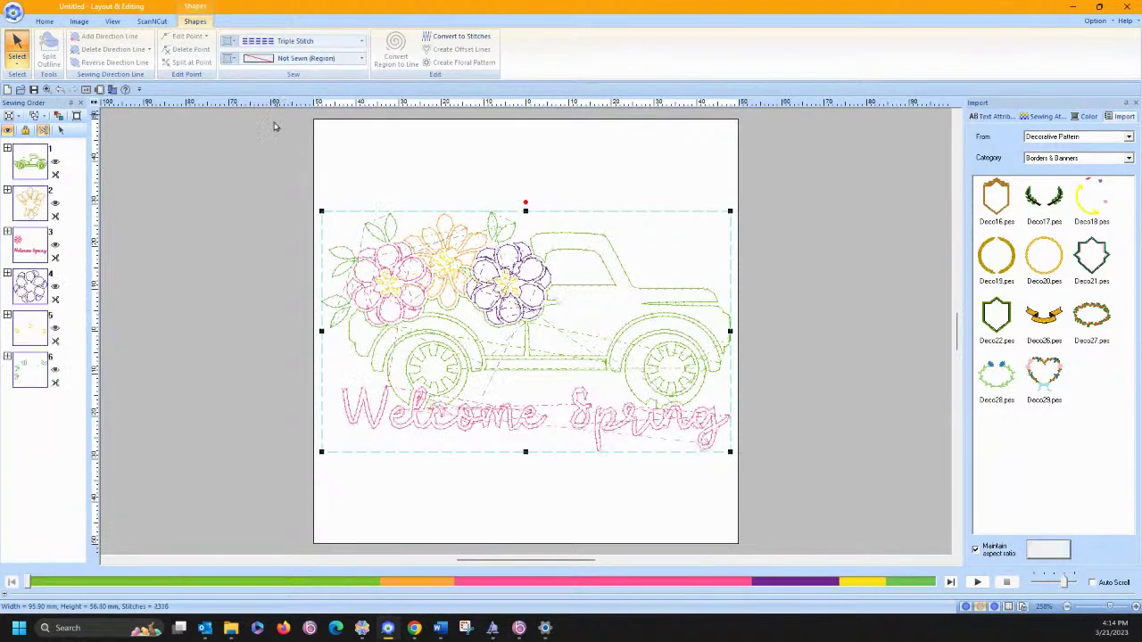
left_click(277, 43)
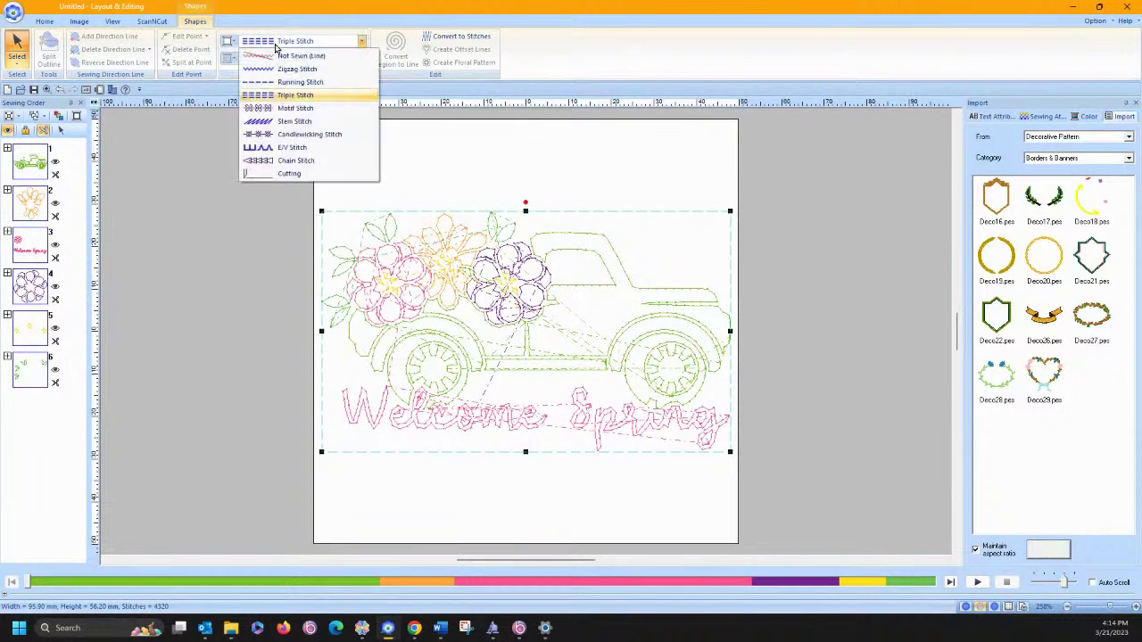
left_click(275, 98)
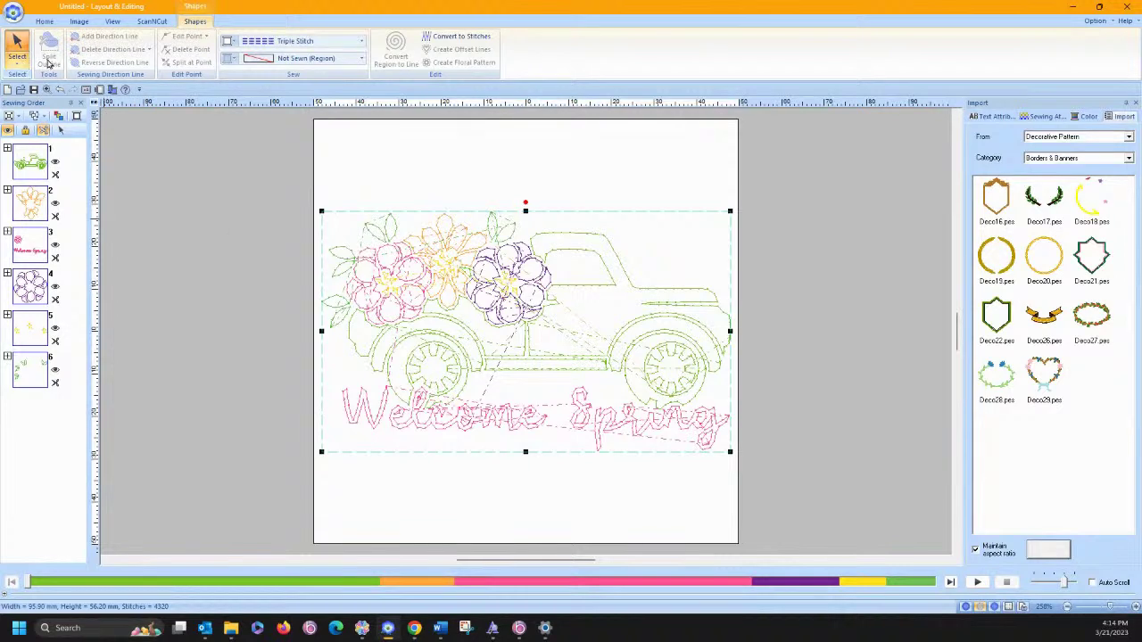
Select the entire Welcome Spring truck design and delete it from the page
left_click(240, 205)
left_click_drag(263, 167, 744, 479)
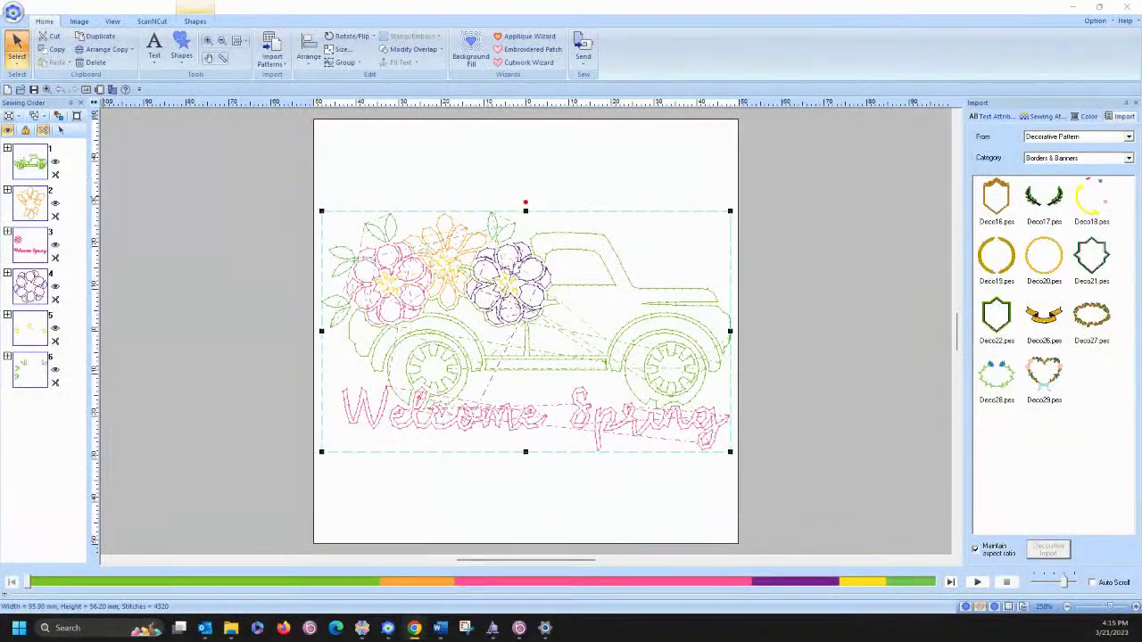
left_click_drag(277, 175, 763, 557)
key("Delete")
Add the text TEN in the Block 01 font, enlarged to about 73 by 28 mm and roughly centered on the page
left_click(154, 69)
left_click(153, 94)
left_click(434, 340)
type("Ten")
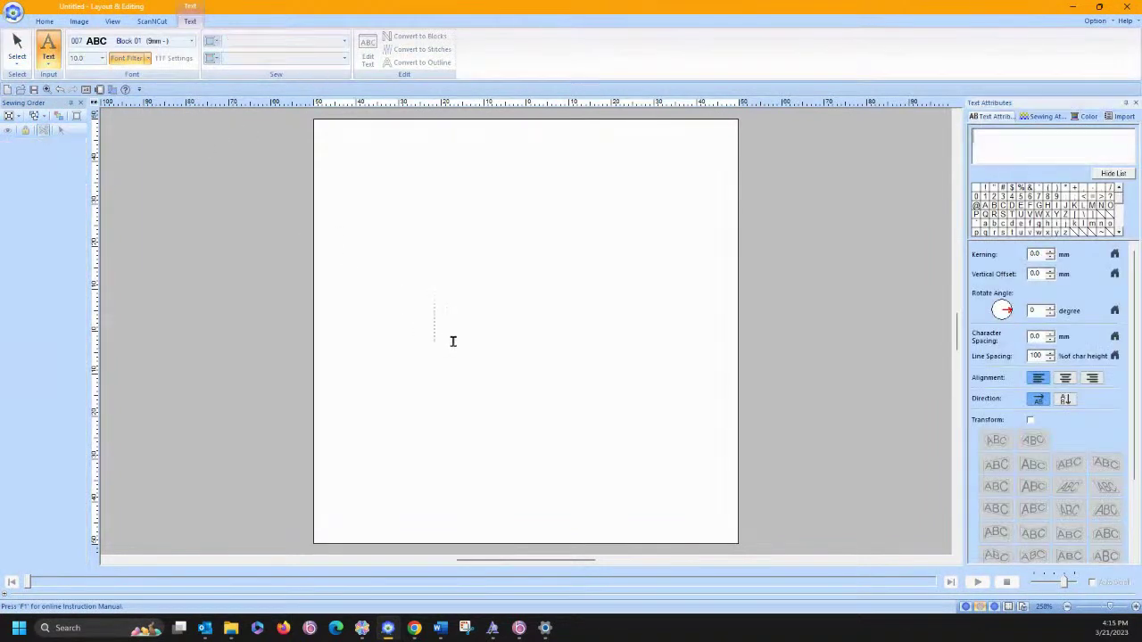
key("BackSpace")
key("BackSpace")
key("BackSpace")
type("TES")
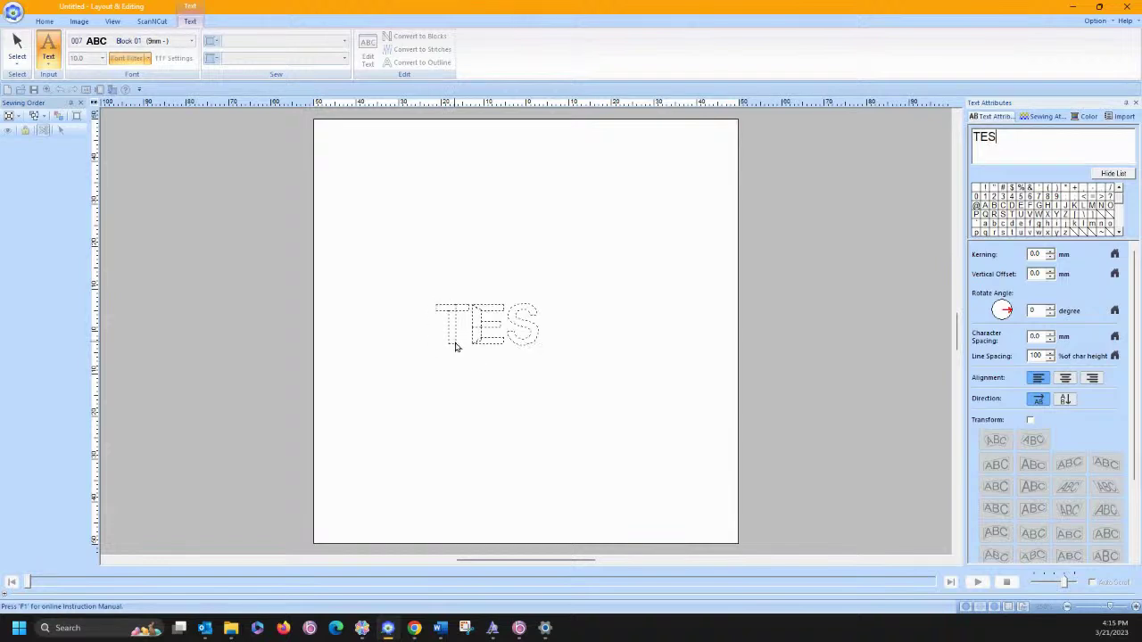
key("BackSpace")
type("N")
key("Return")
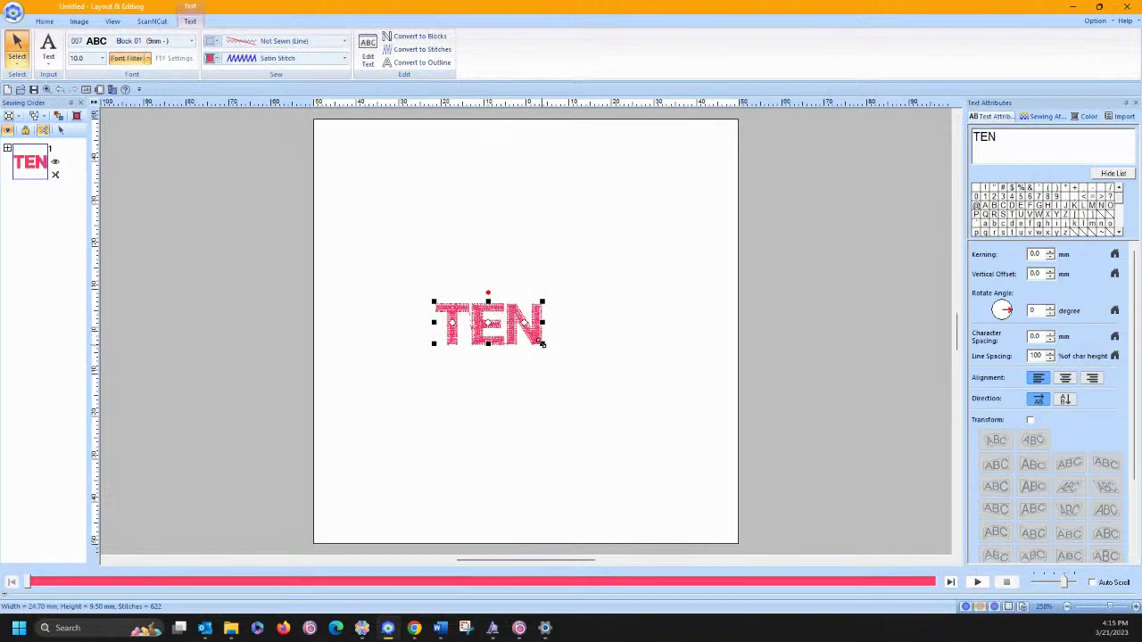
left_click_drag(543, 346, 641, 412)
left_click_drag(548, 321, 573, 325)
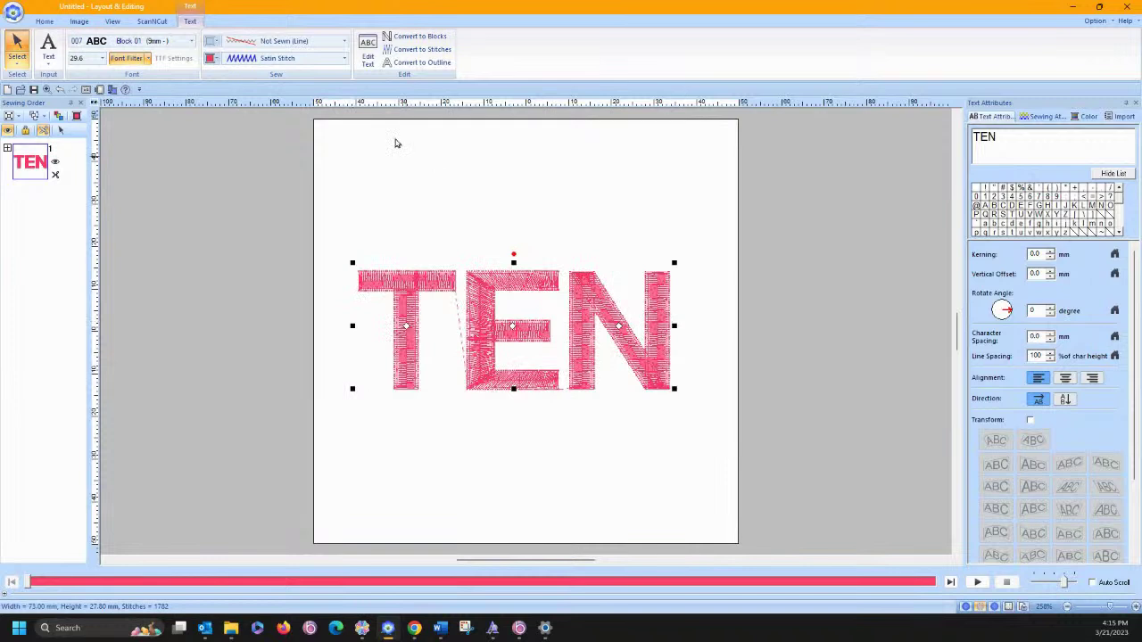
Convert the TEN text to outlines and ungroup it into separate letters
left_click(403, 66)
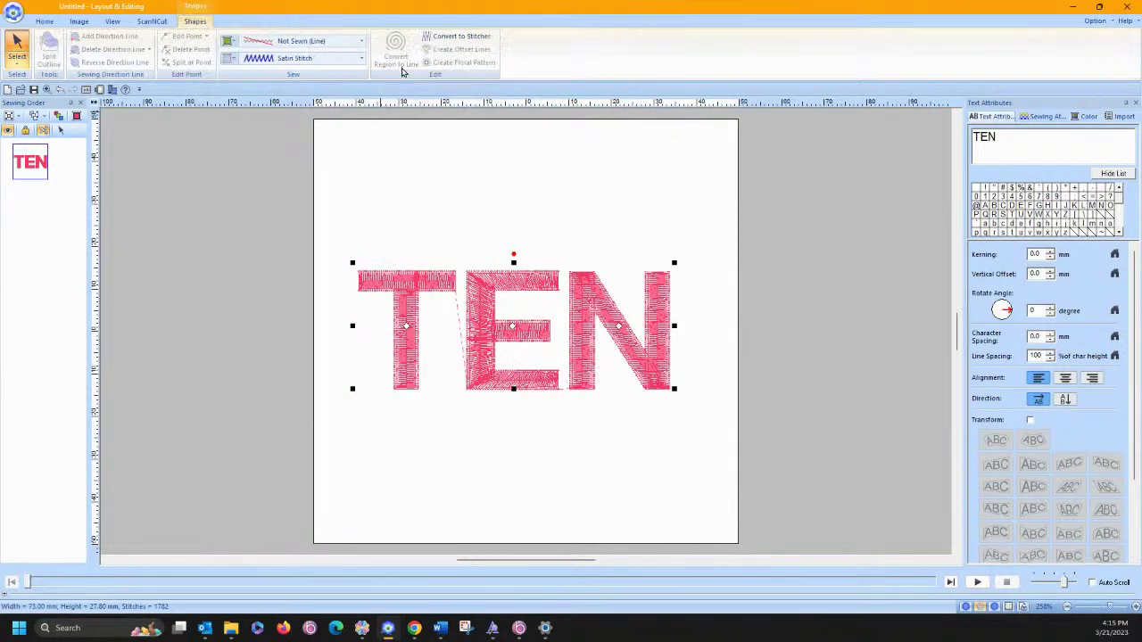
left_click(407, 319)
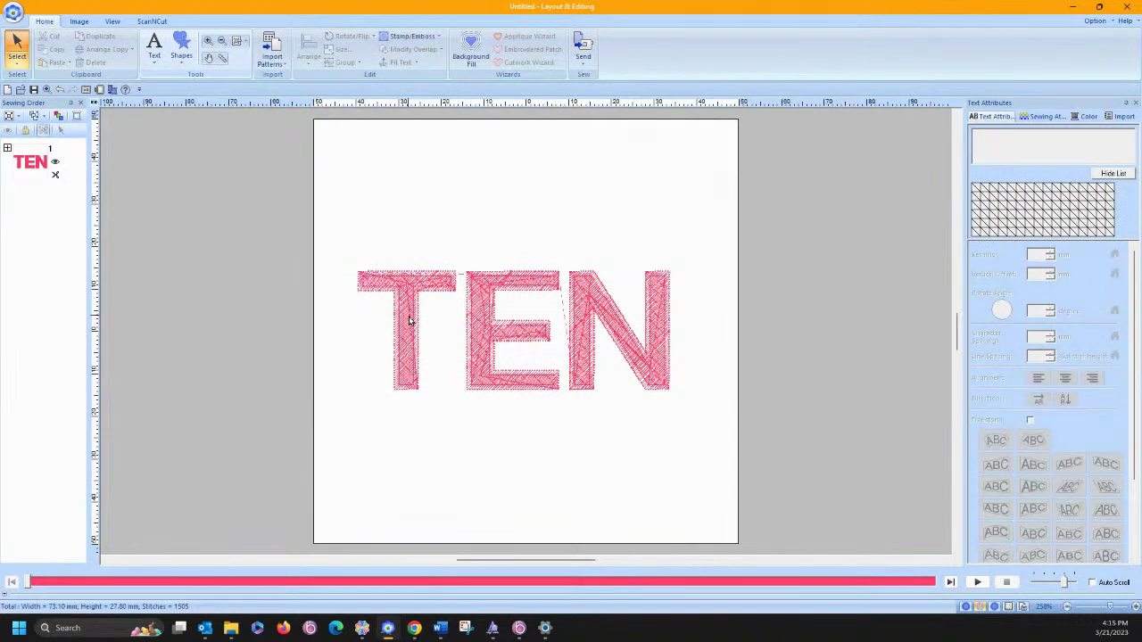
right_click(409, 319)
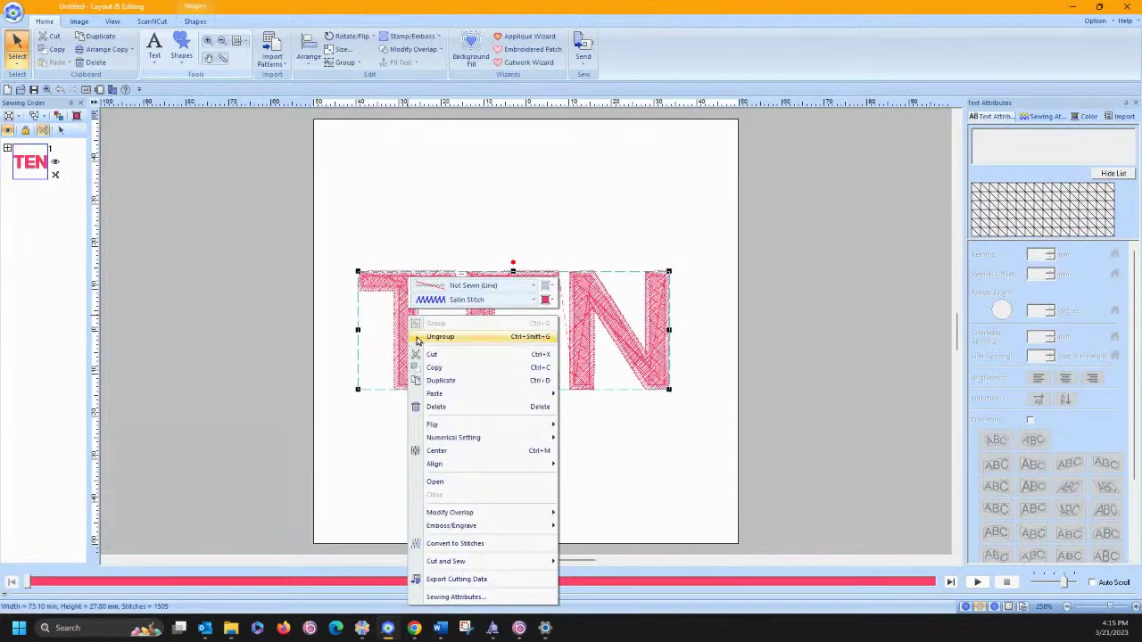
left_click(420, 338)
left_click(412, 284)
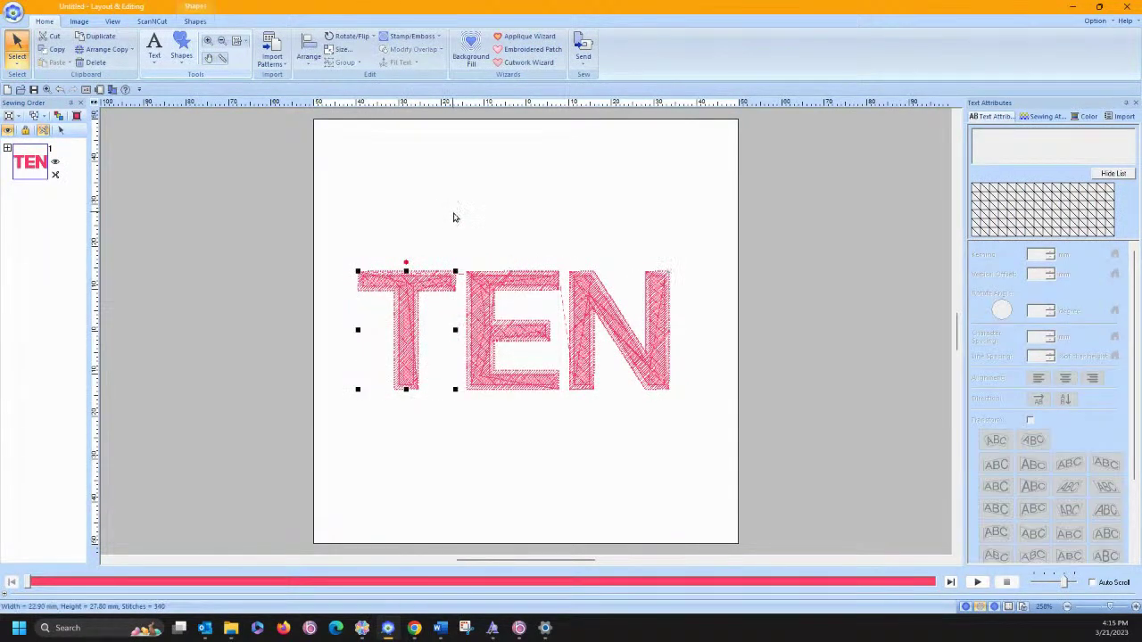
Replace the letter T with an applique using running-stitch material, zigzag tack down and a 2.5 mm zigzag covering stitch at 4.5 line/mm
left_click(366, 205)
left_click(154, 21)
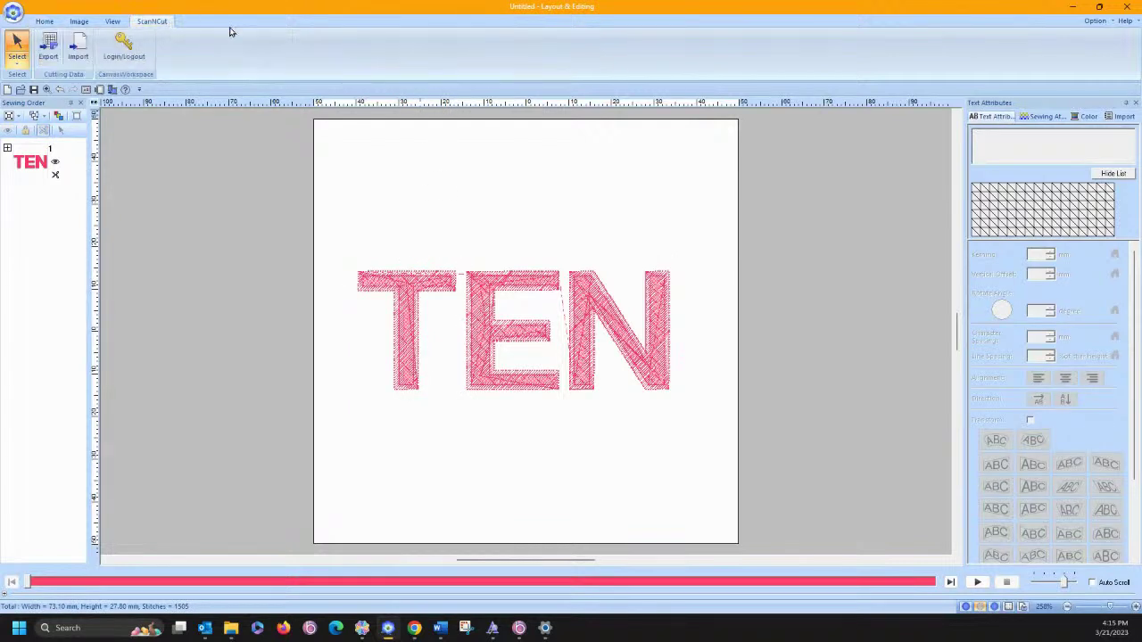
left_click(45, 21)
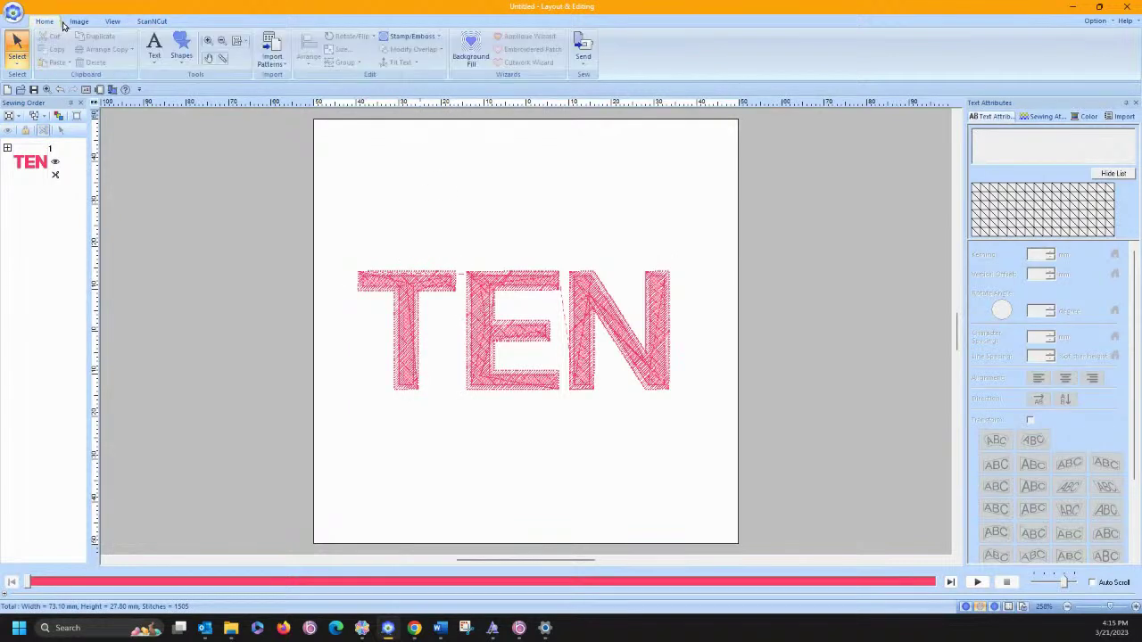
left_click(426, 283)
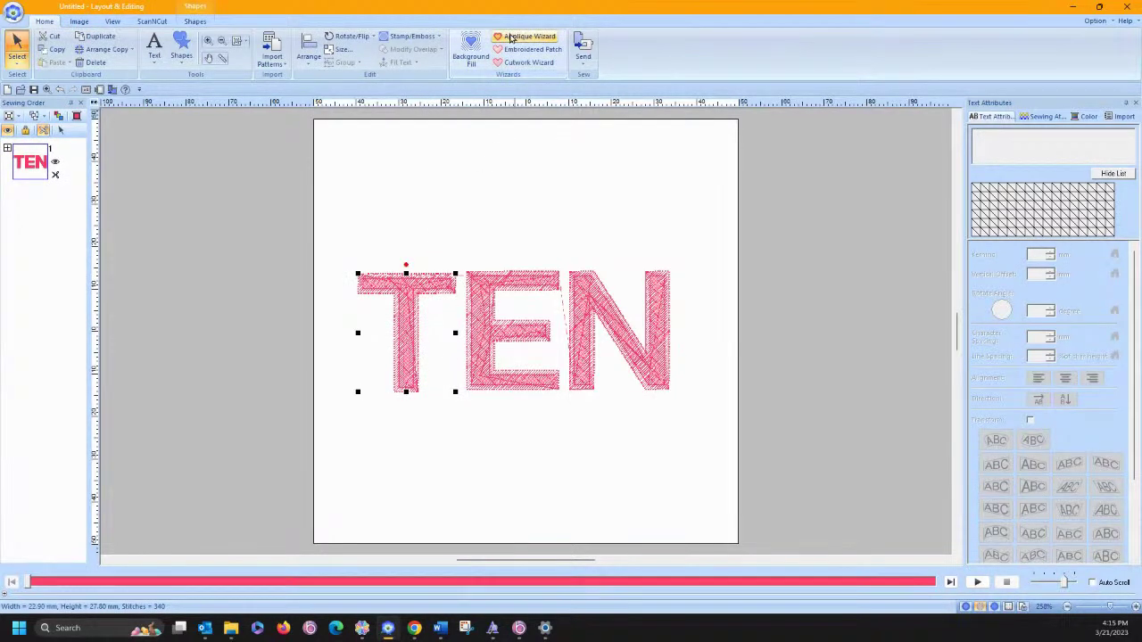
left_click(514, 37)
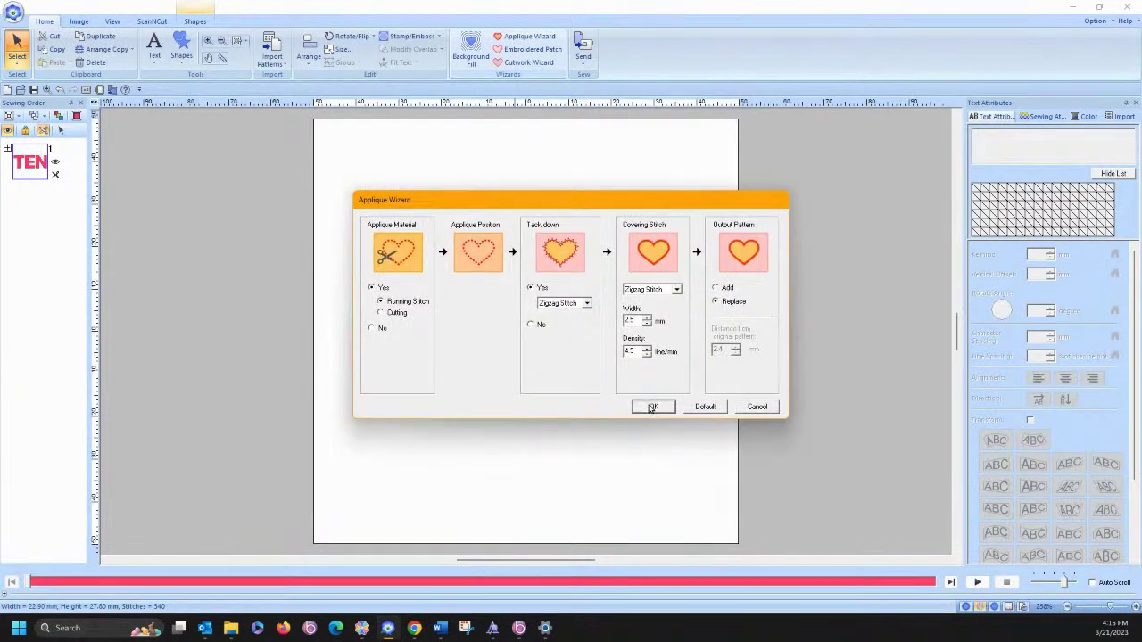
left_click(652, 407)
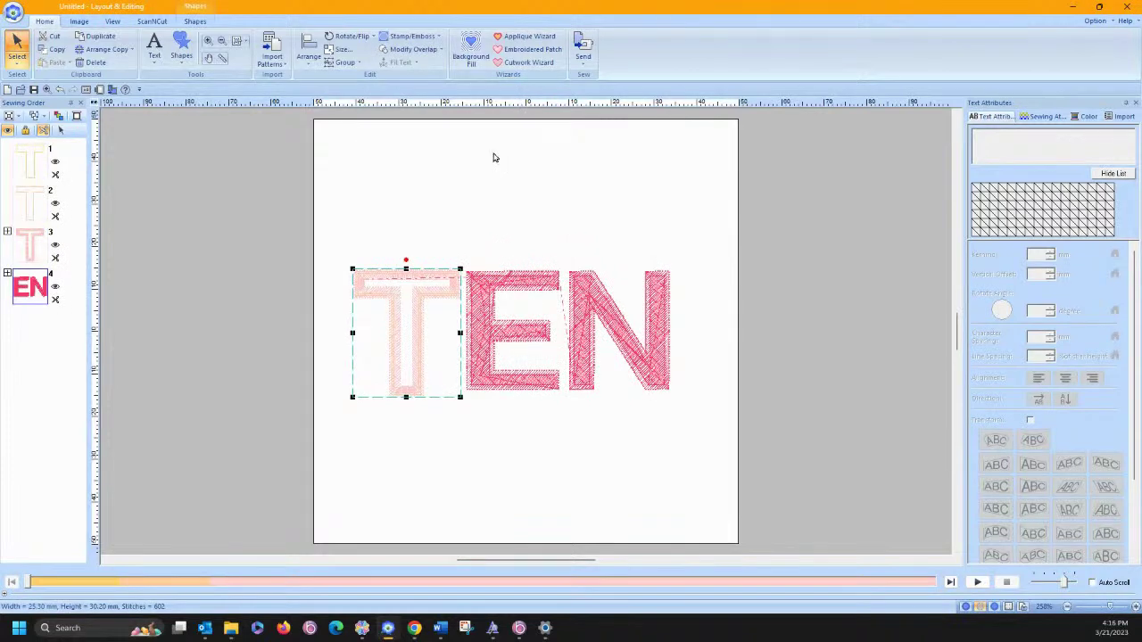
Run the Applique Wizard separately on the letters E and N, with zigzag tack down and 2.5 mm zigzag covering stitch
left_click(517, 273)
left_click(516, 37)
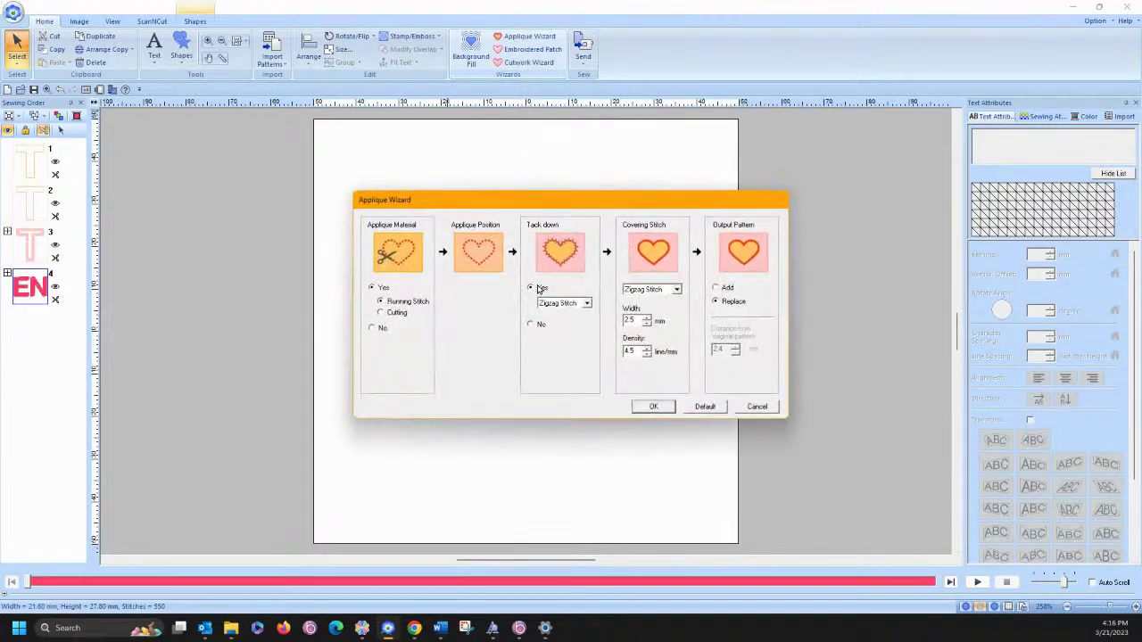
left_click(652, 408)
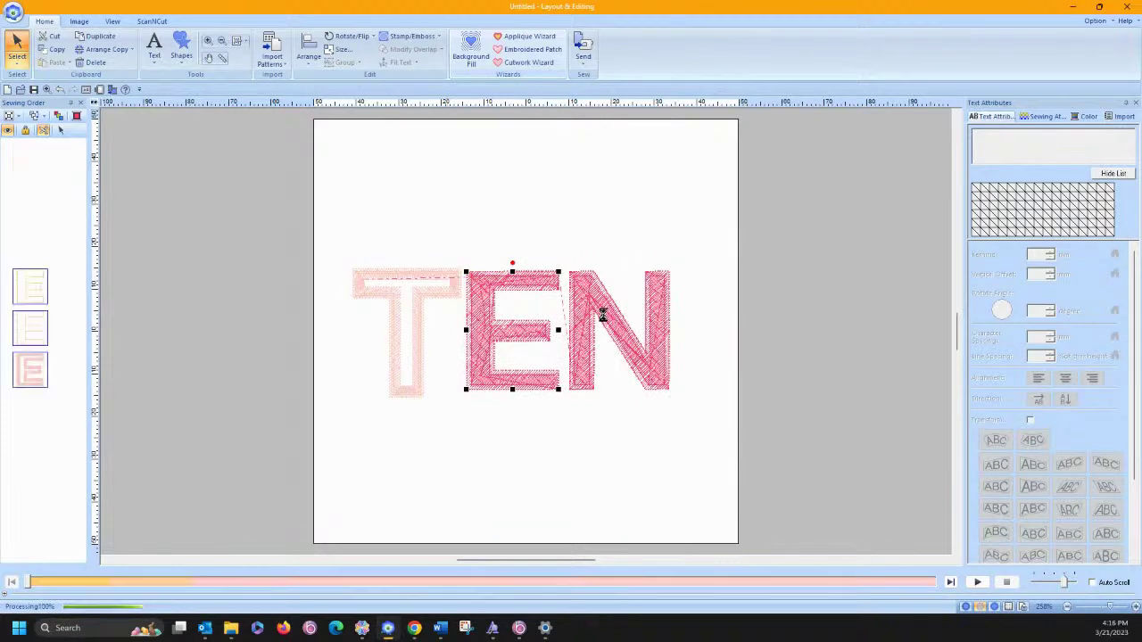
left_click(582, 277)
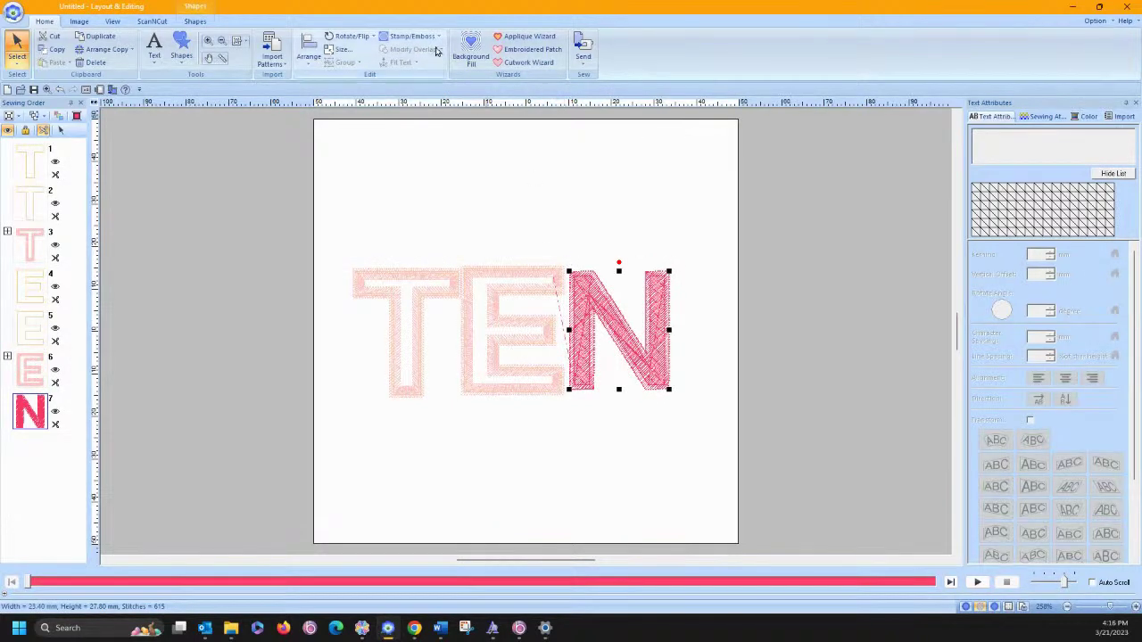
left_click(522, 37)
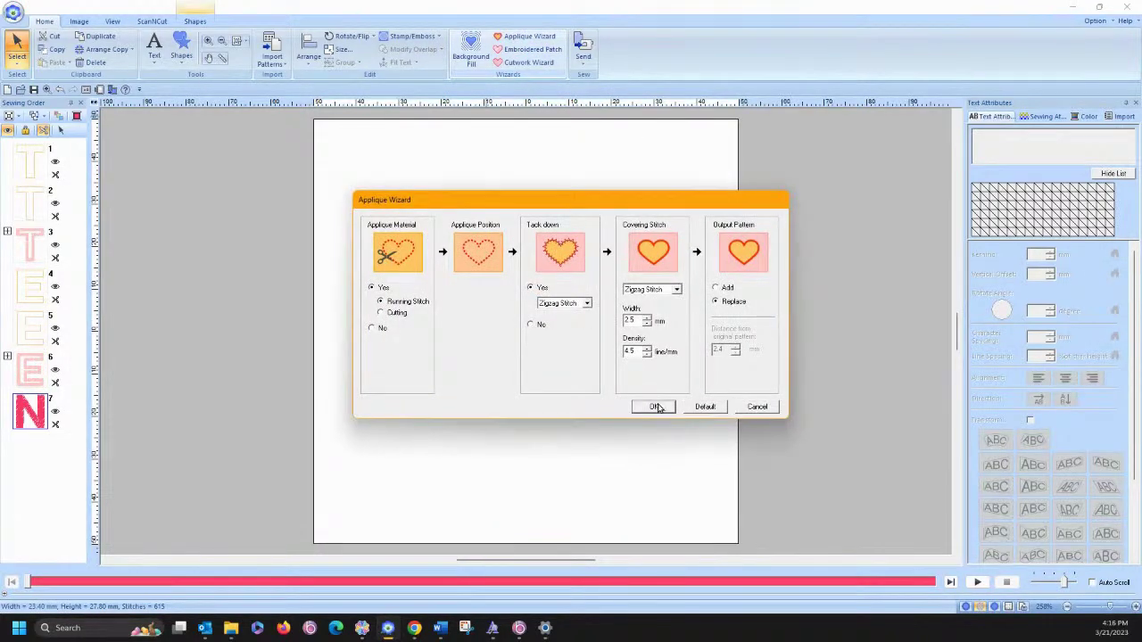
left_click(655, 407)
Replace all the appliqued letters with new TEN text in the Block 01 font, about 78 by 30 mm
left_click_drag(322, 215, 695, 440)
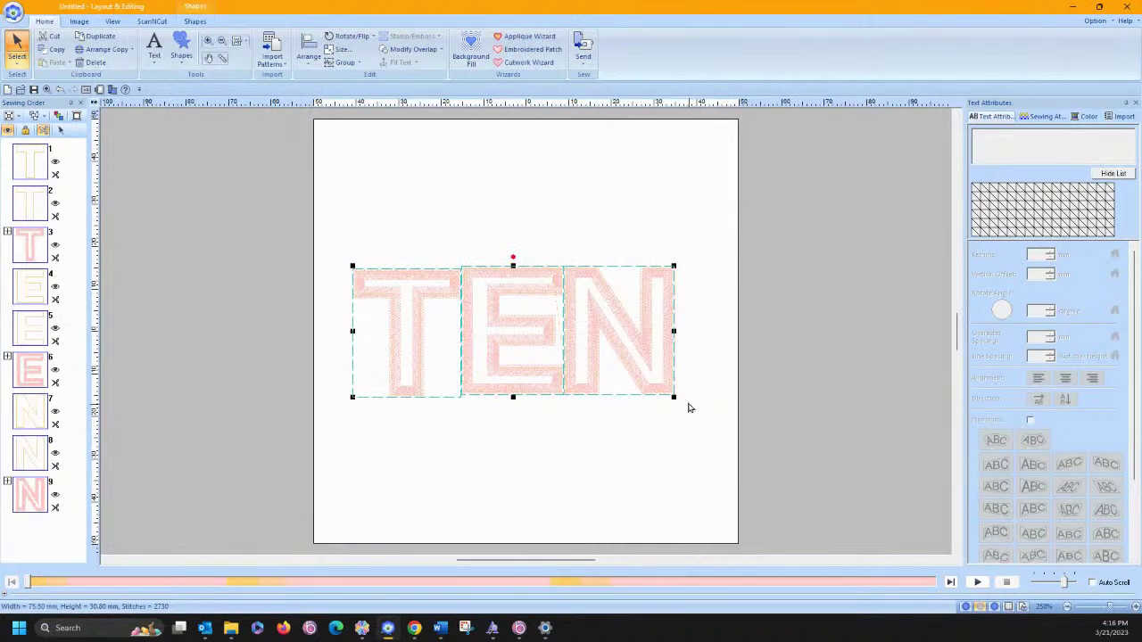
key("Delete")
left_click(155, 46)
left_click(154, 95)
left_click(428, 308)
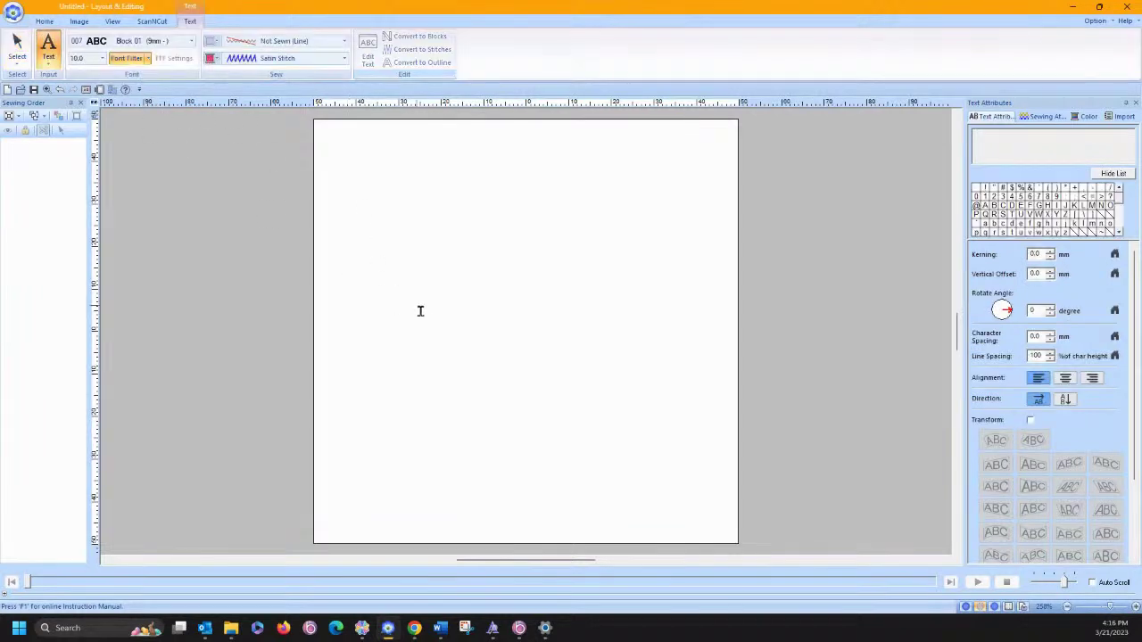
type("TEN")
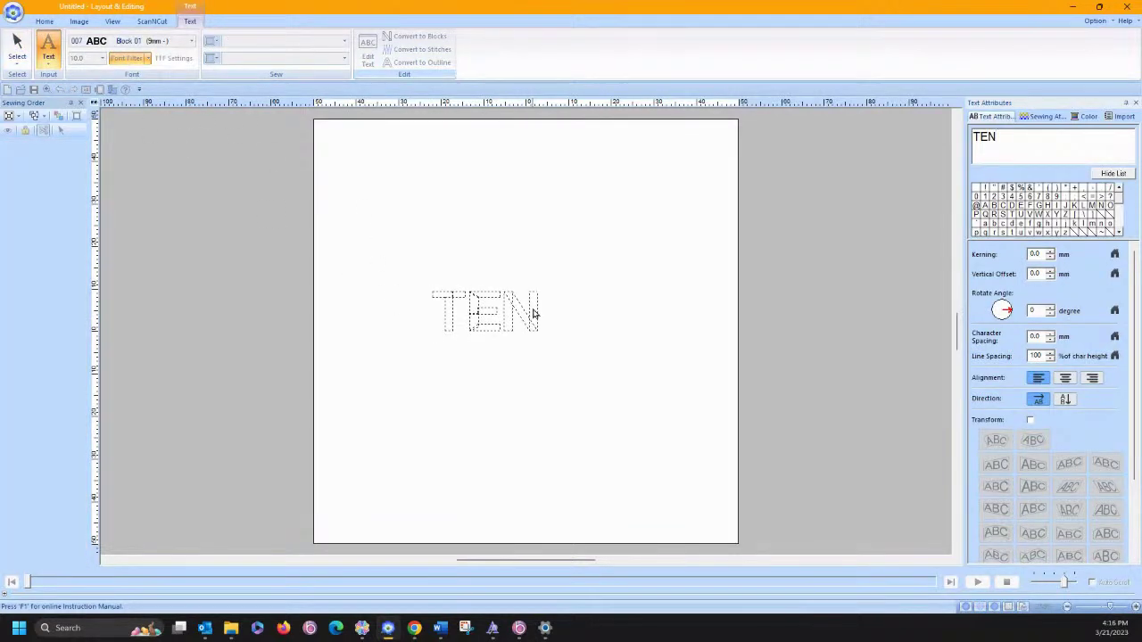
key("Escape")
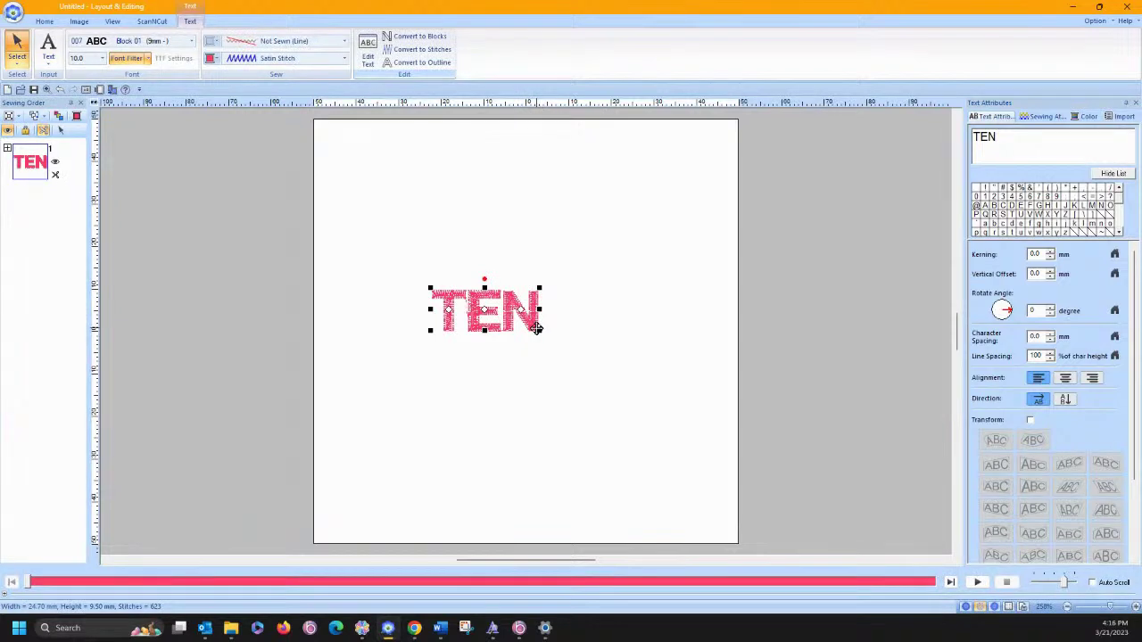
left_click_drag(540, 330, 622, 378)
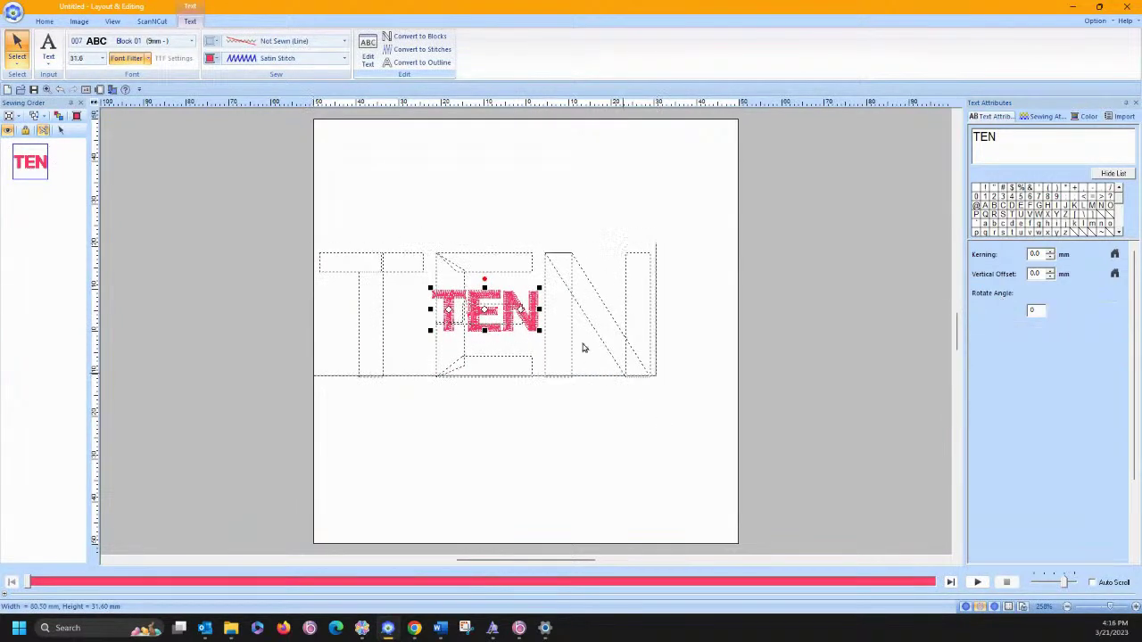
Turn the whole TEN text into an applique with hole sewing enabled, and shift it toward the page's center
left_click(42, 21)
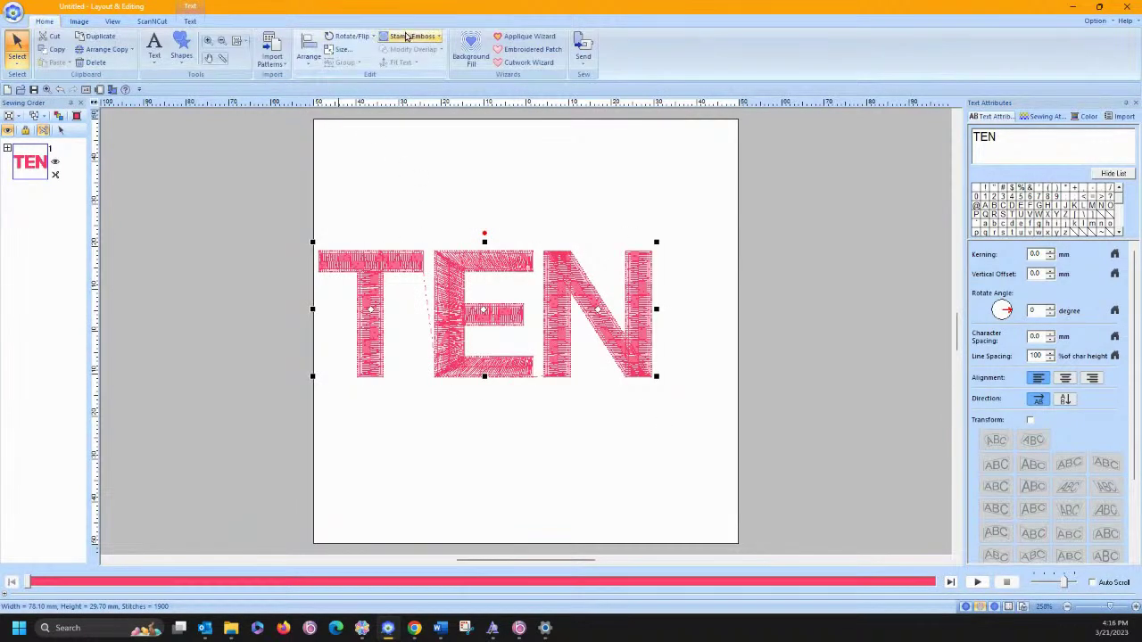
left_click(526, 36)
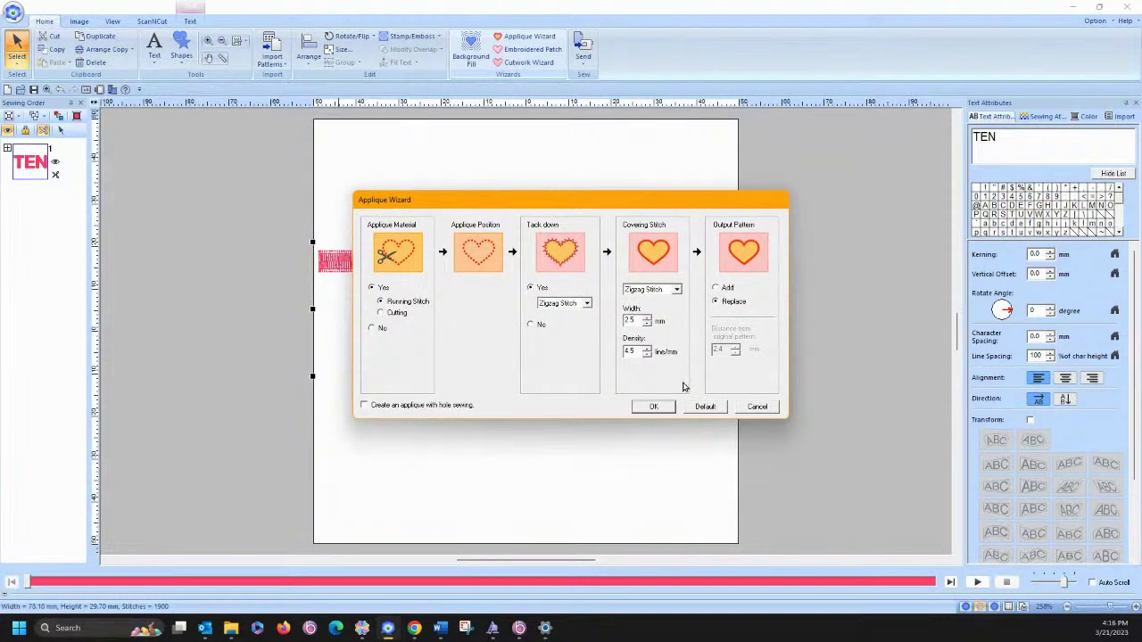
left_click_drag(582, 210, 943, 163)
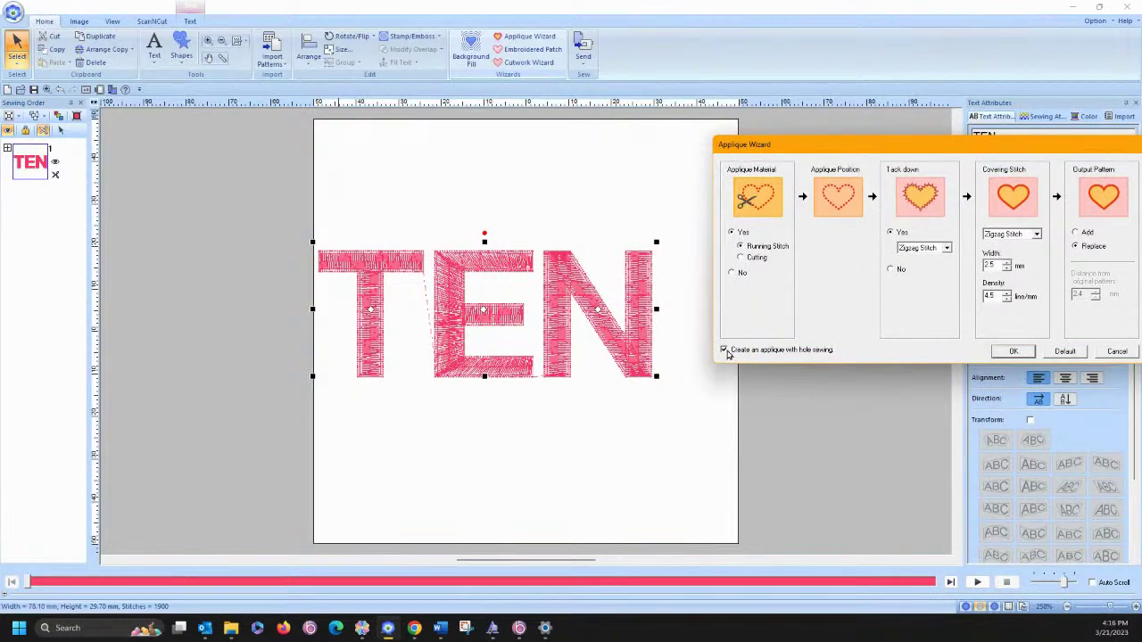
left_click(1013, 351)
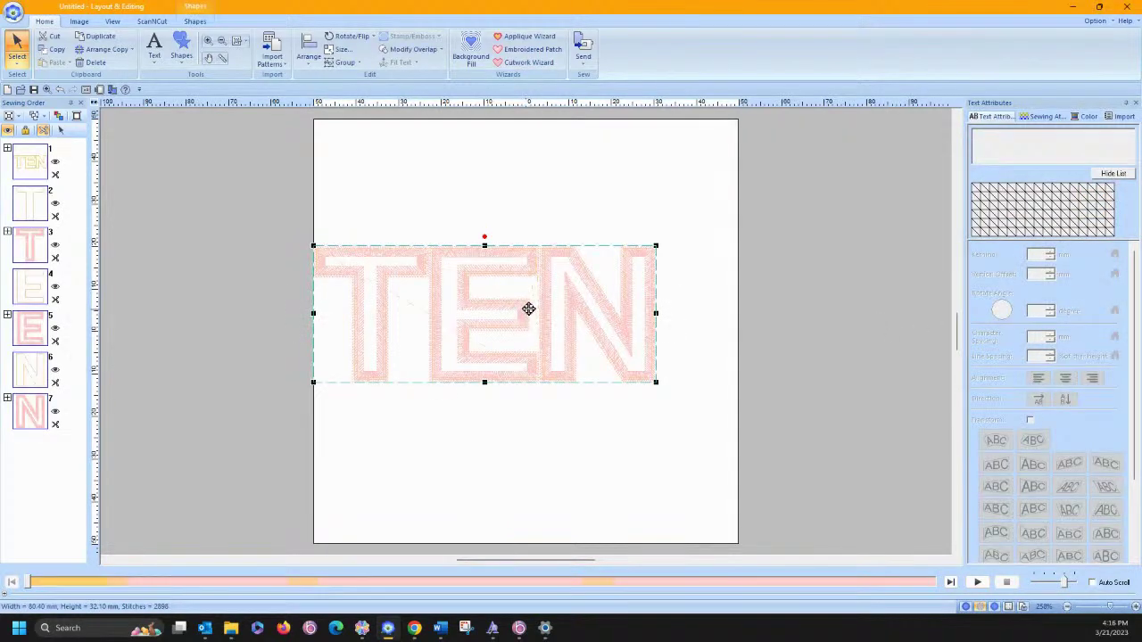
left_click_drag(541, 303, 569, 308)
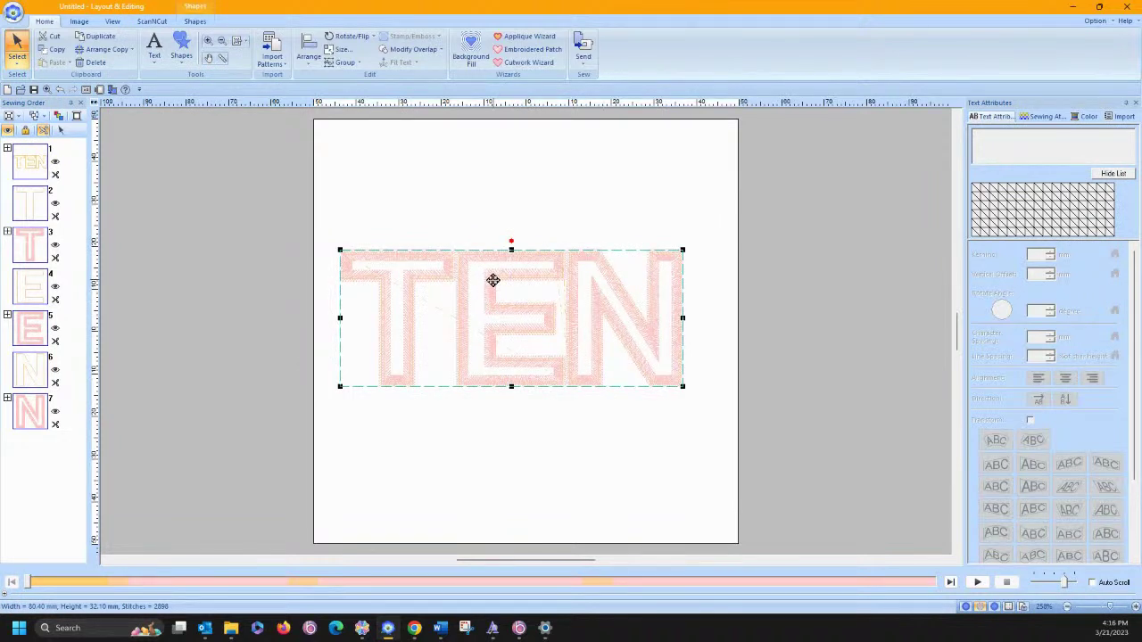
Delete the TEN applique and add the single letter A in the Block 01 font near the middle of the page
key("Delete")
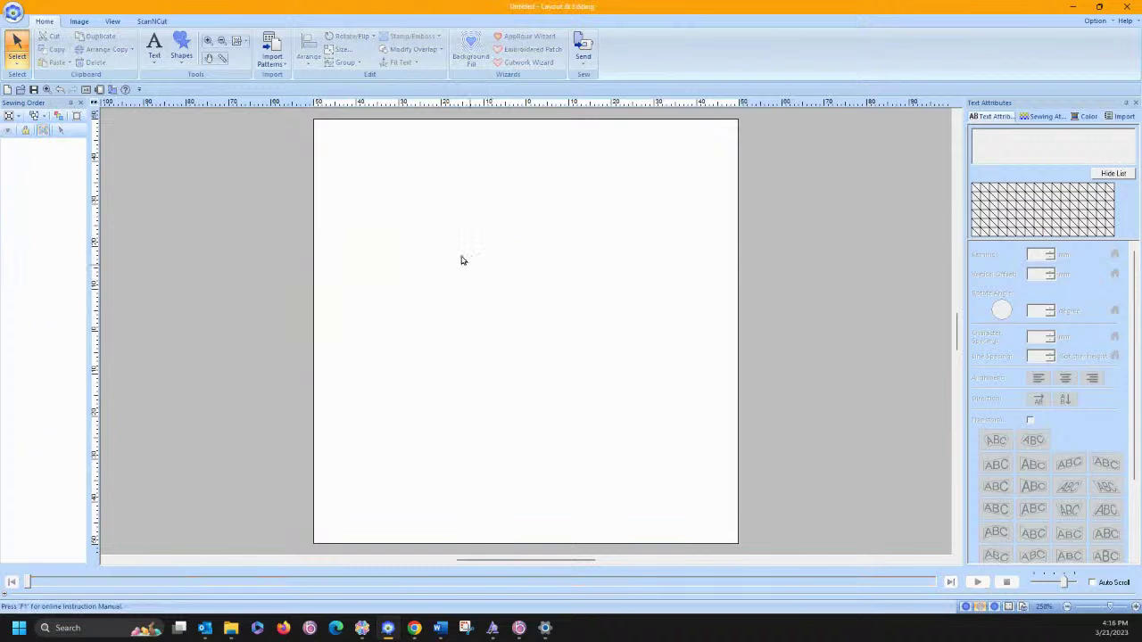
left_click(152, 65)
left_click(153, 95)
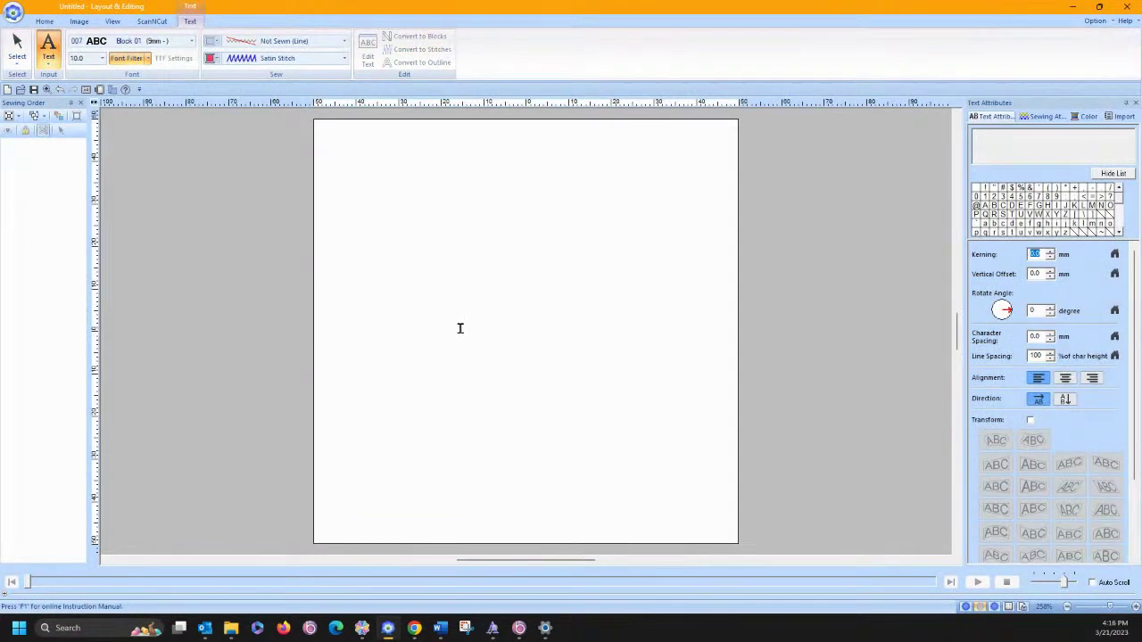
left_click(461, 328)
type("A")
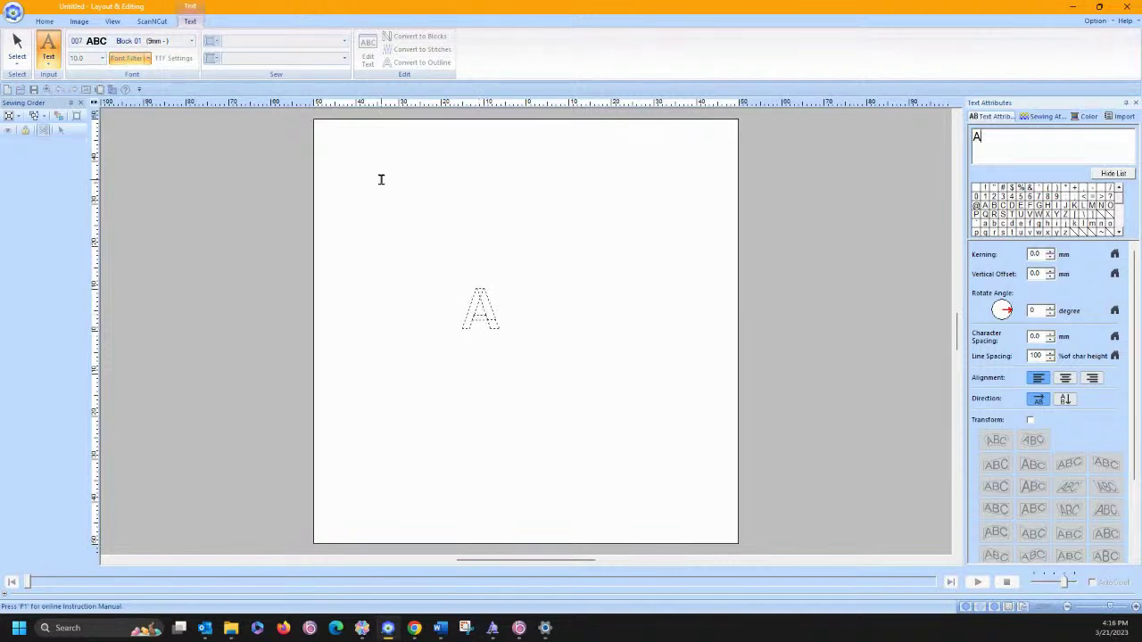
left_click(504, 242)
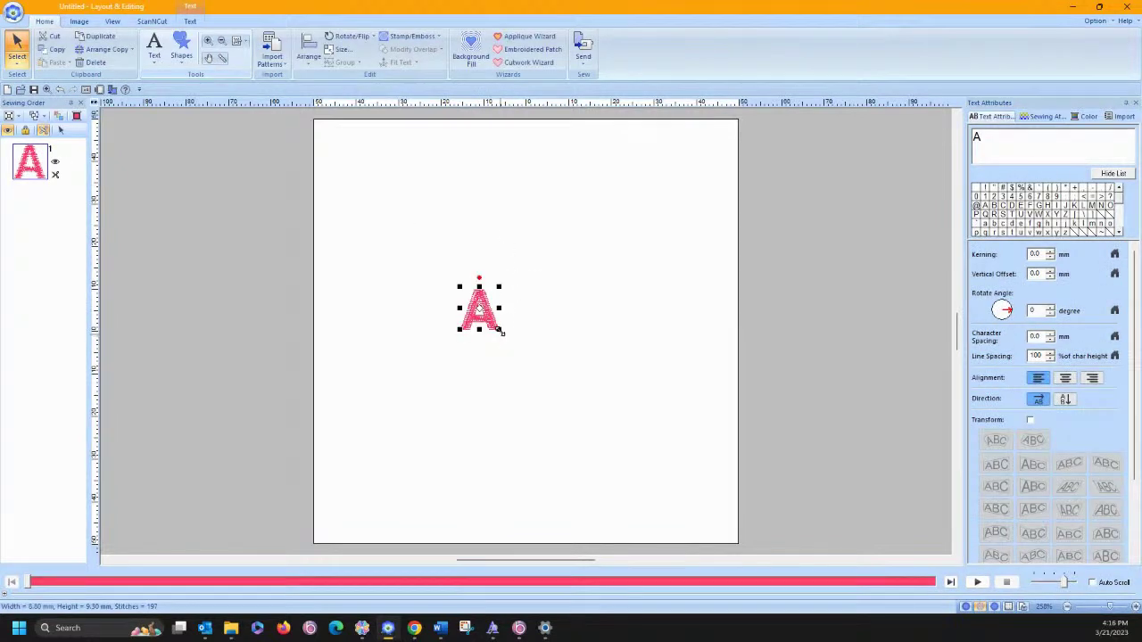
Enlarge the letter A proportionally to about 48 by 52 mm near the middle of the page
left_click_drag(500, 328, 689, 458)
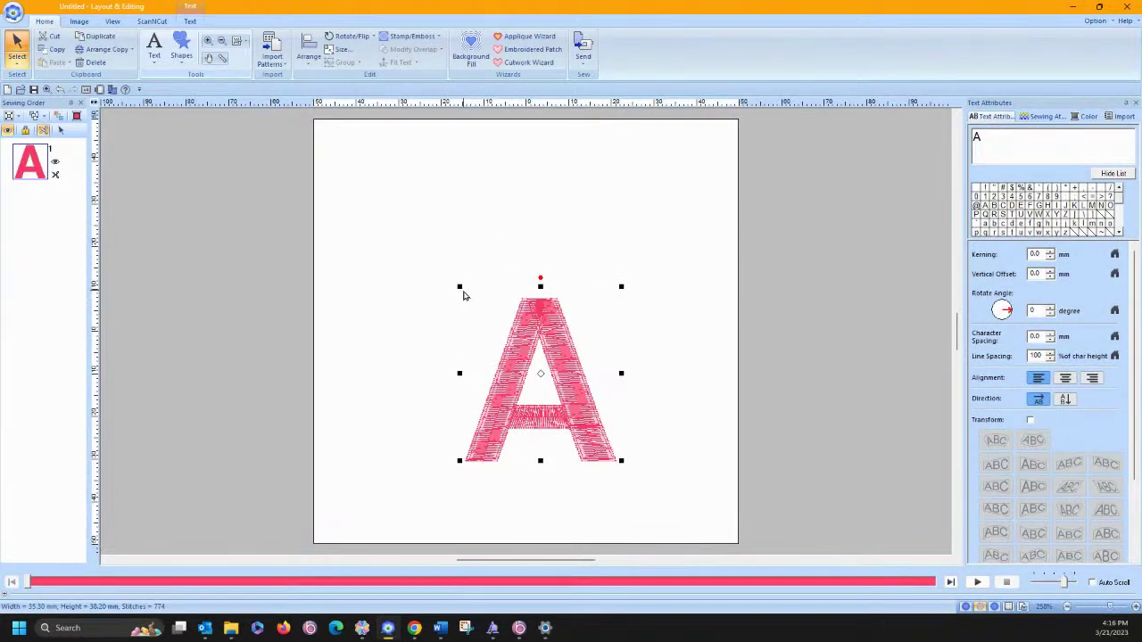
left_click(460, 291)
left_click(517, 332)
left_click_drag(457, 286, 400, 223)
Change the letter A's font to Dalliance Roman and move the letter closer to the page's center
left_click(189, 20)
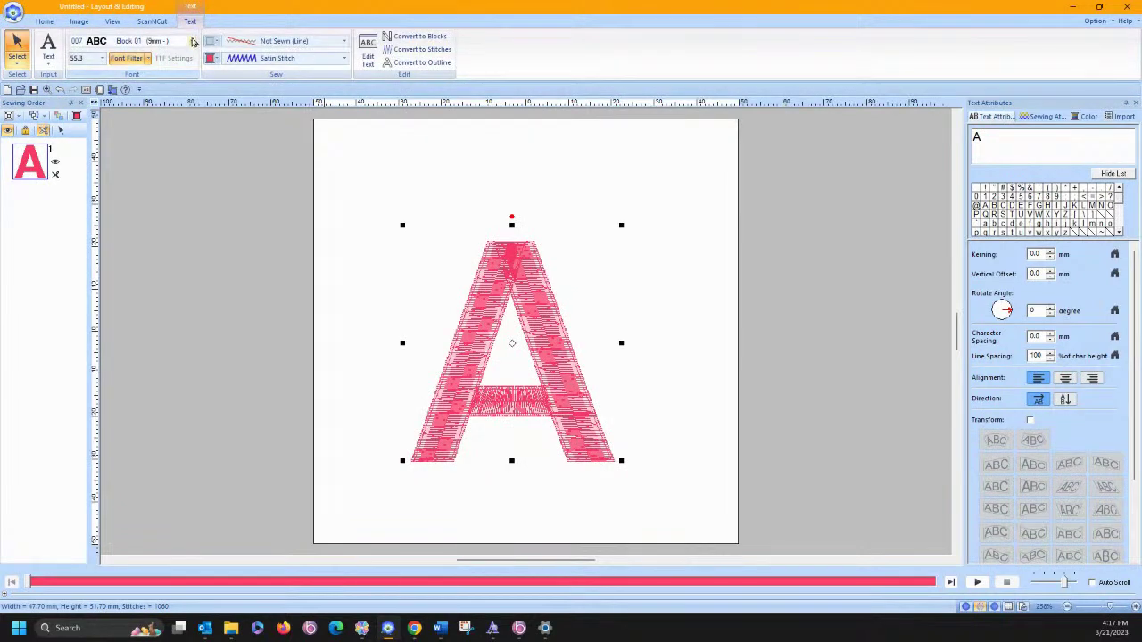
left_click(191, 41)
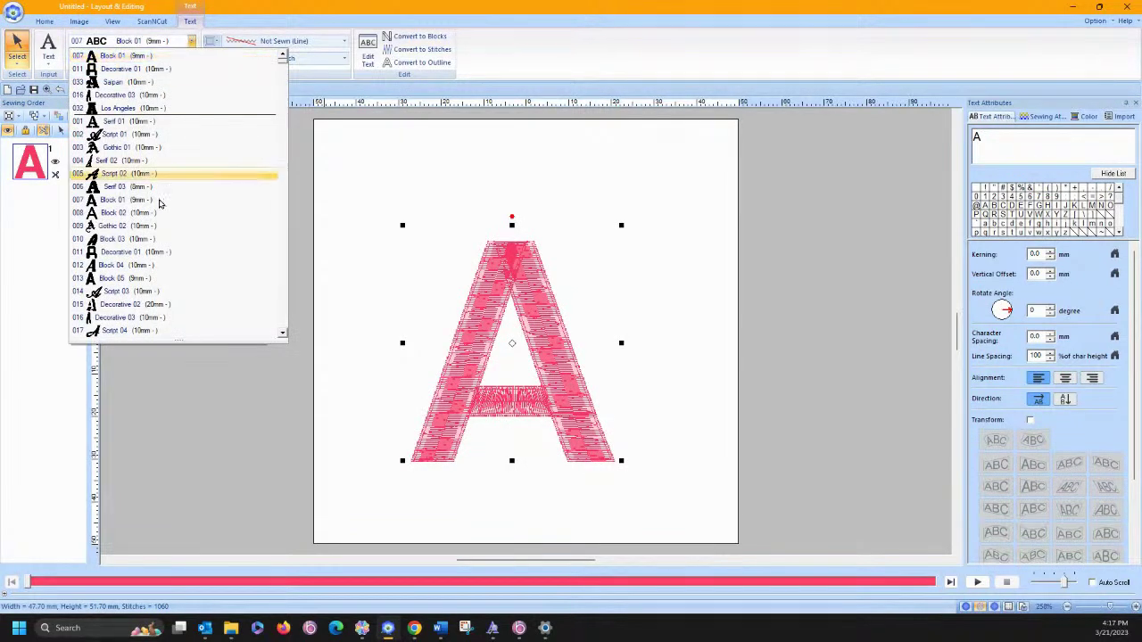
scroll(141, 249, "down", 3)
scroll(140, 249, "down", 1)
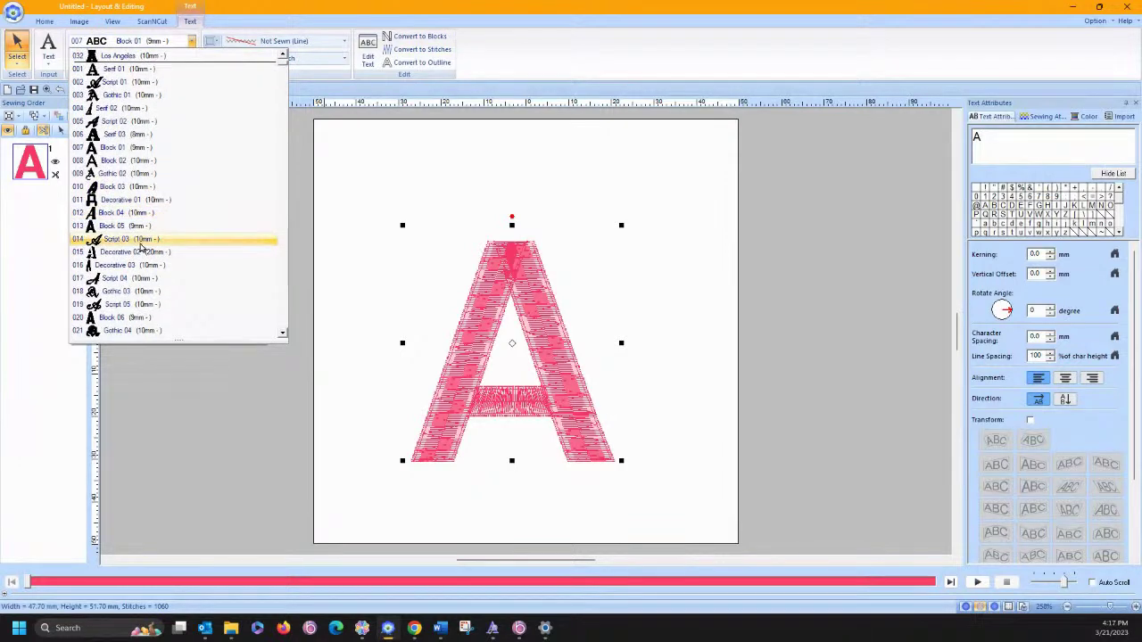
scroll(140, 249, "down", 1)
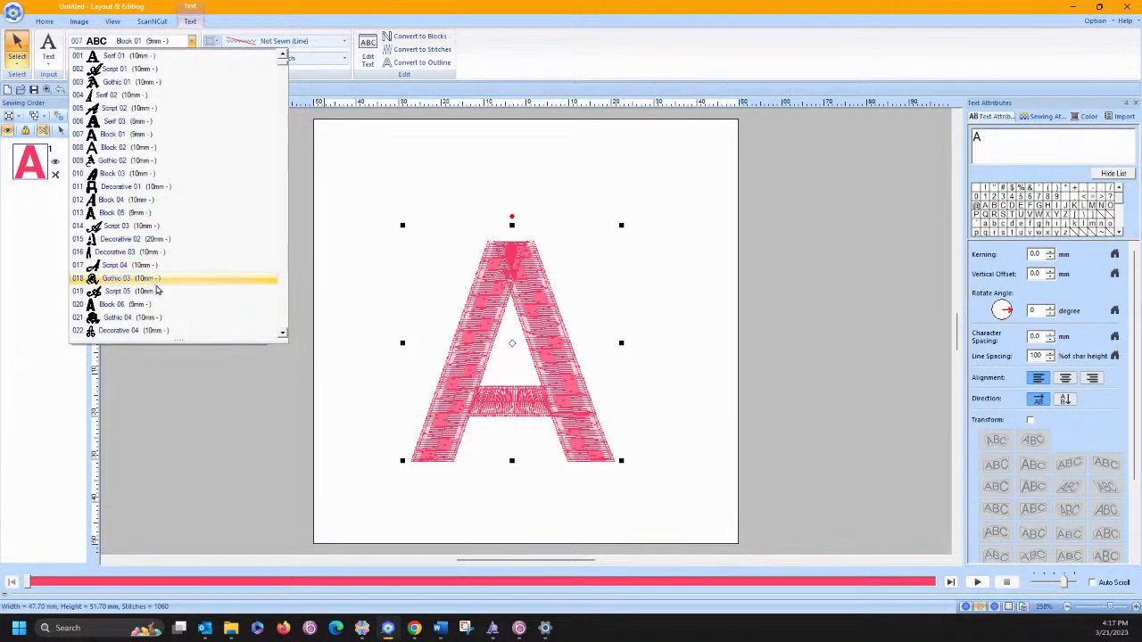
scroll(159, 295, "down", 2)
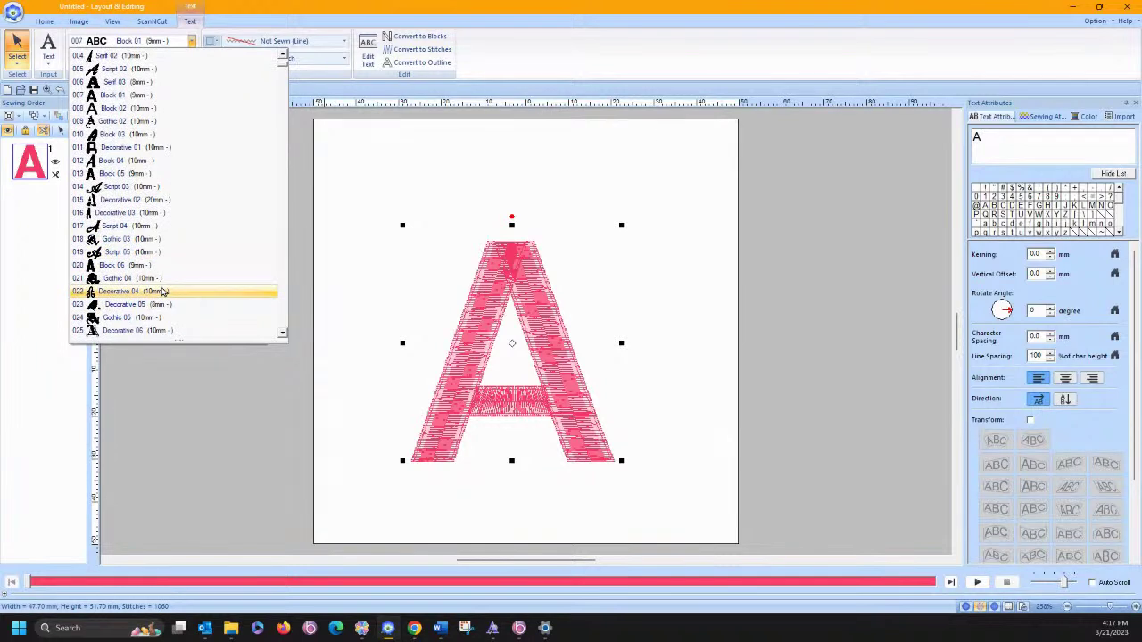
scroll(159, 296, "down", 2)
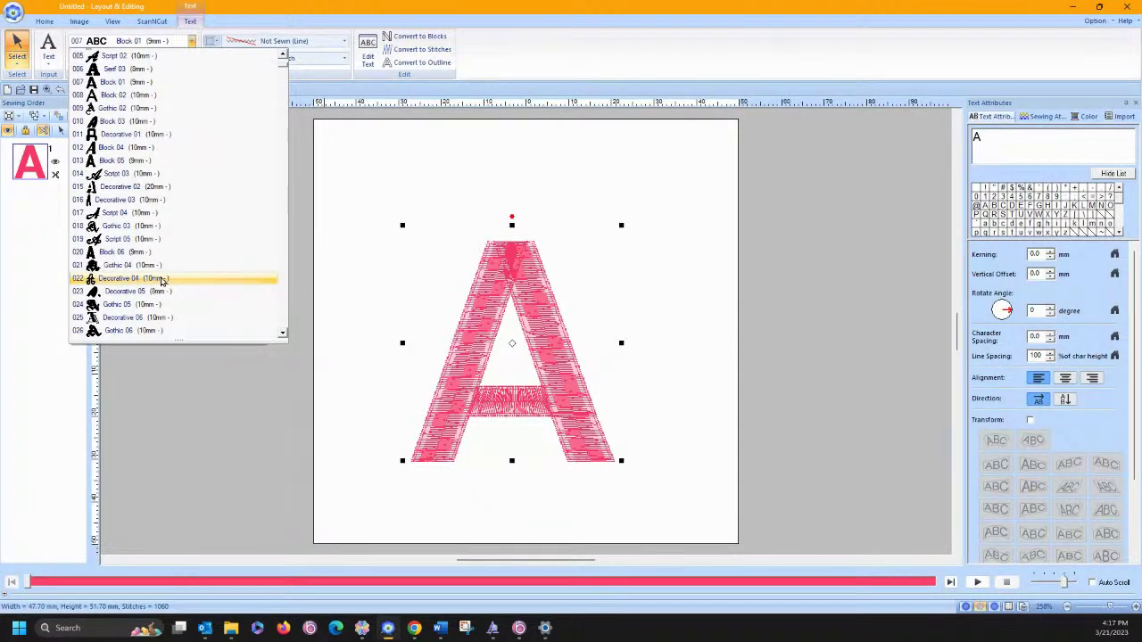
scroll(164, 277, "down", 2)
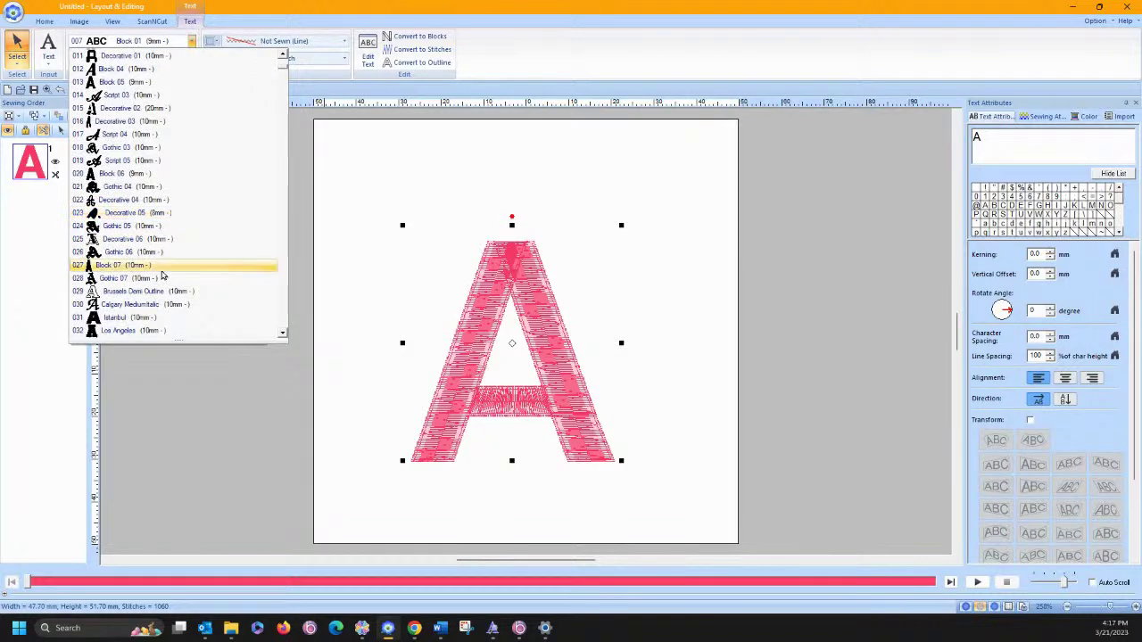
scroll(163, 277, "down", 4)
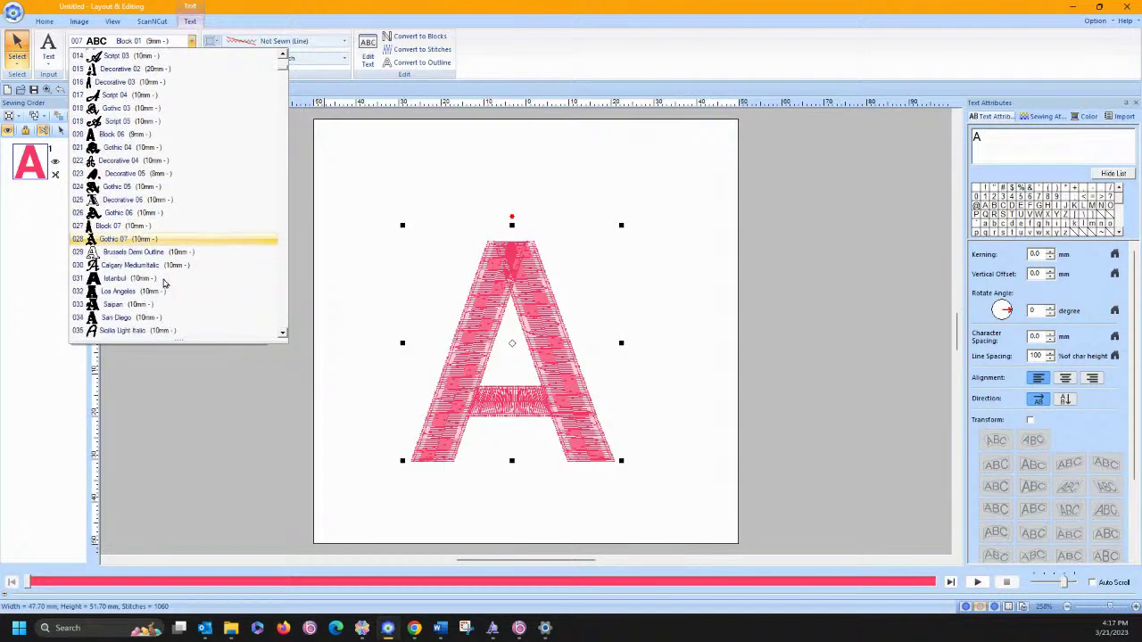
scroll(163, 284, "down", 3)
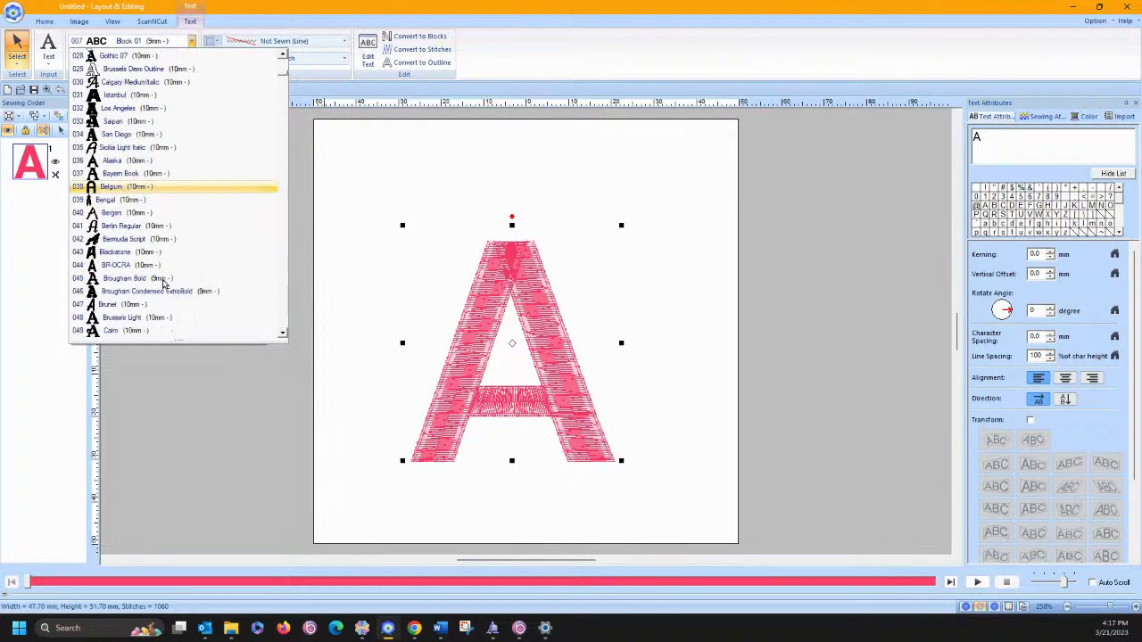
scroll(162, 281, "down", 6)
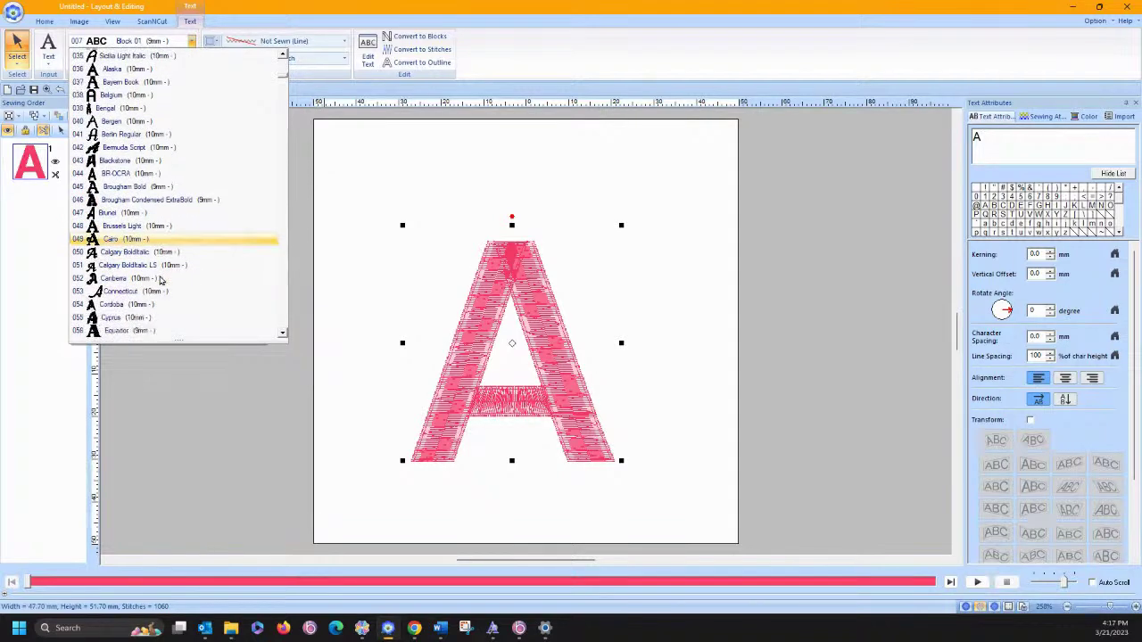
scroll(163, 284, "down", 6)
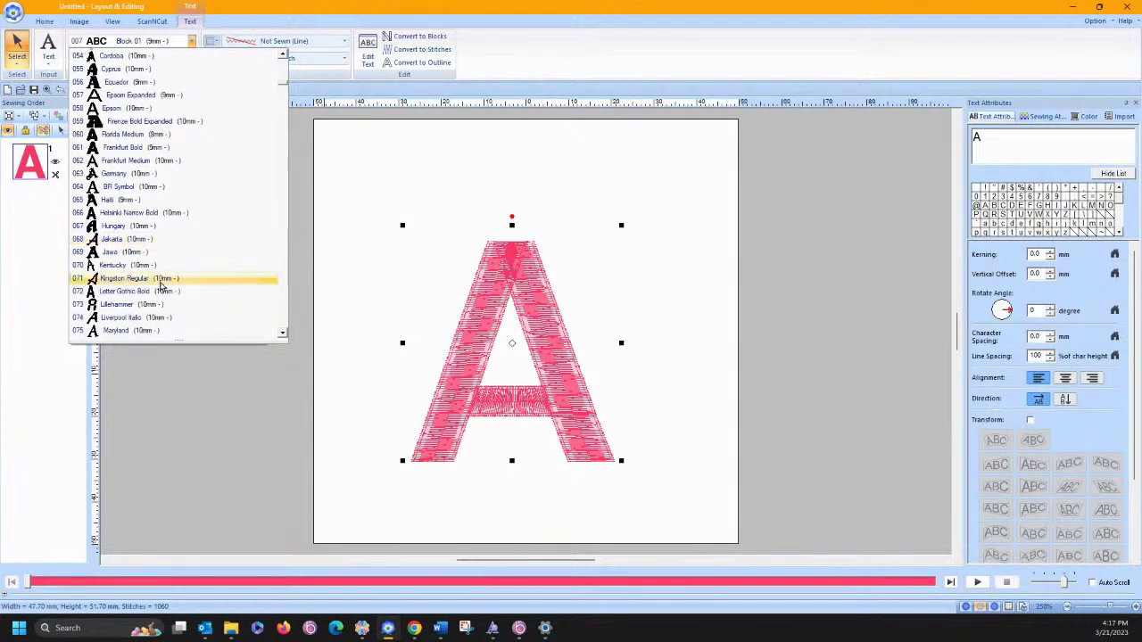
scroll(163, 288, "down", 3)
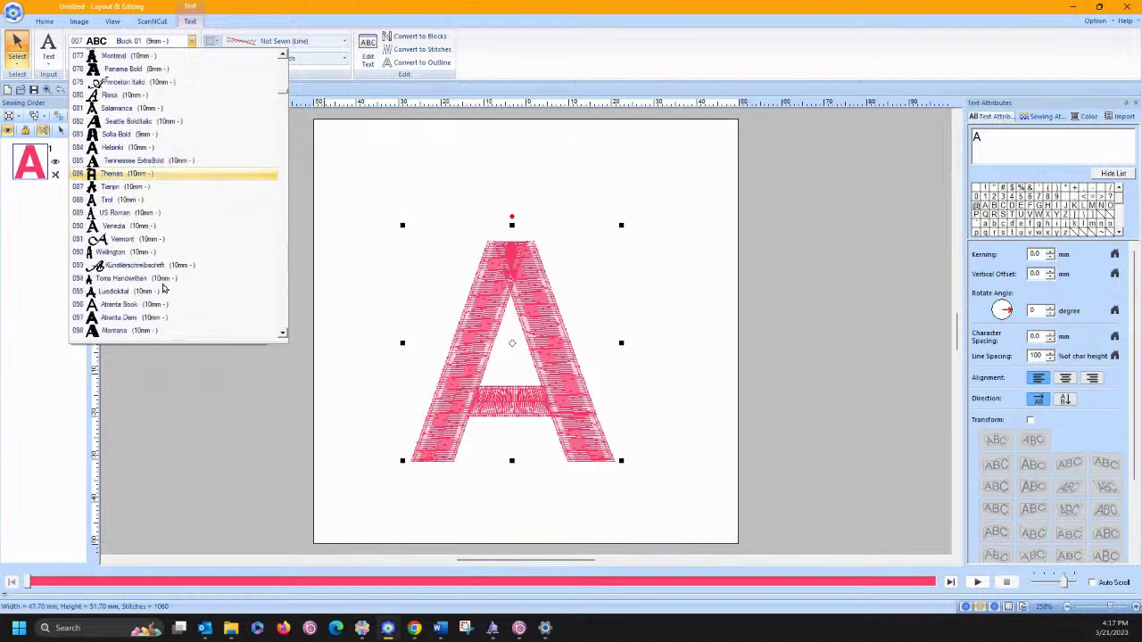
scroll(163, 286, "down", 3)
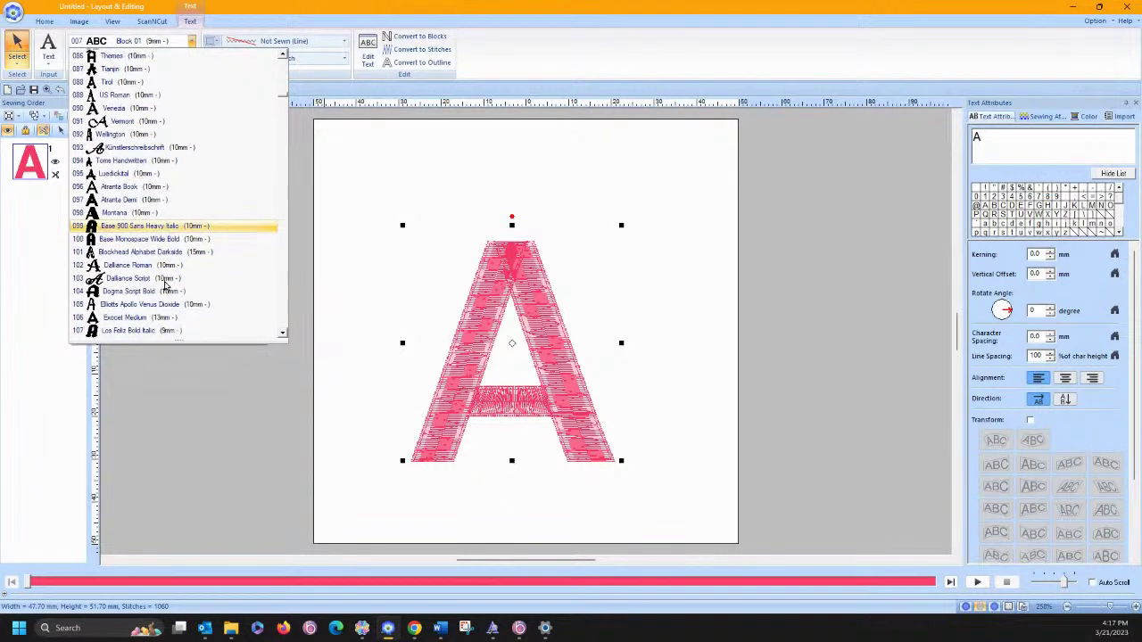
left_click(162, 268)
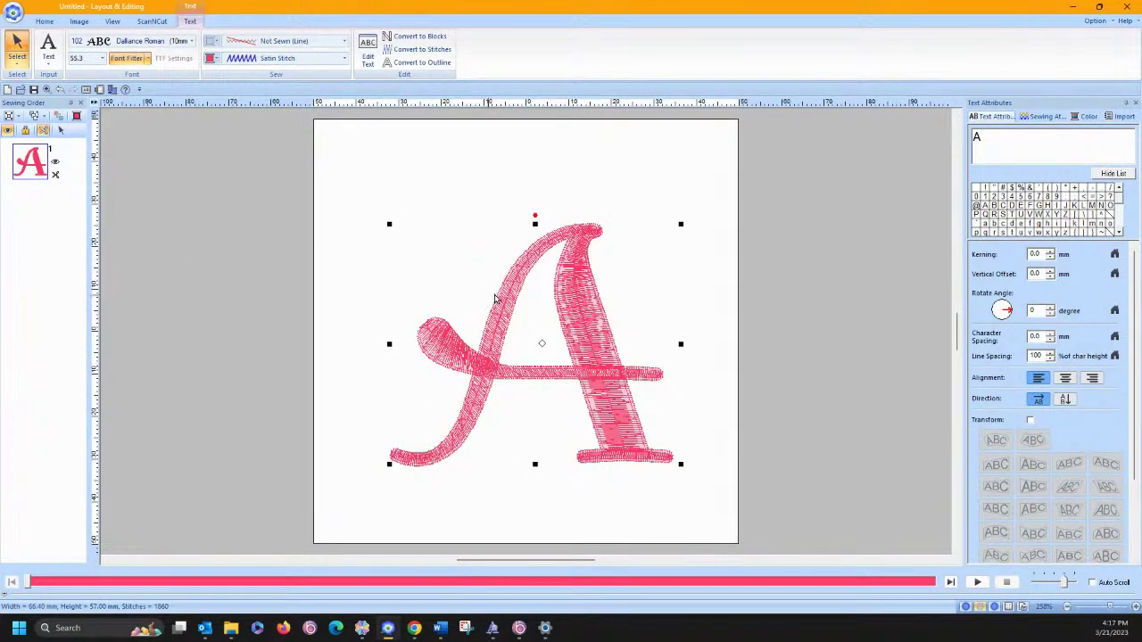
left_click_drag(532, 249, 515, 226)
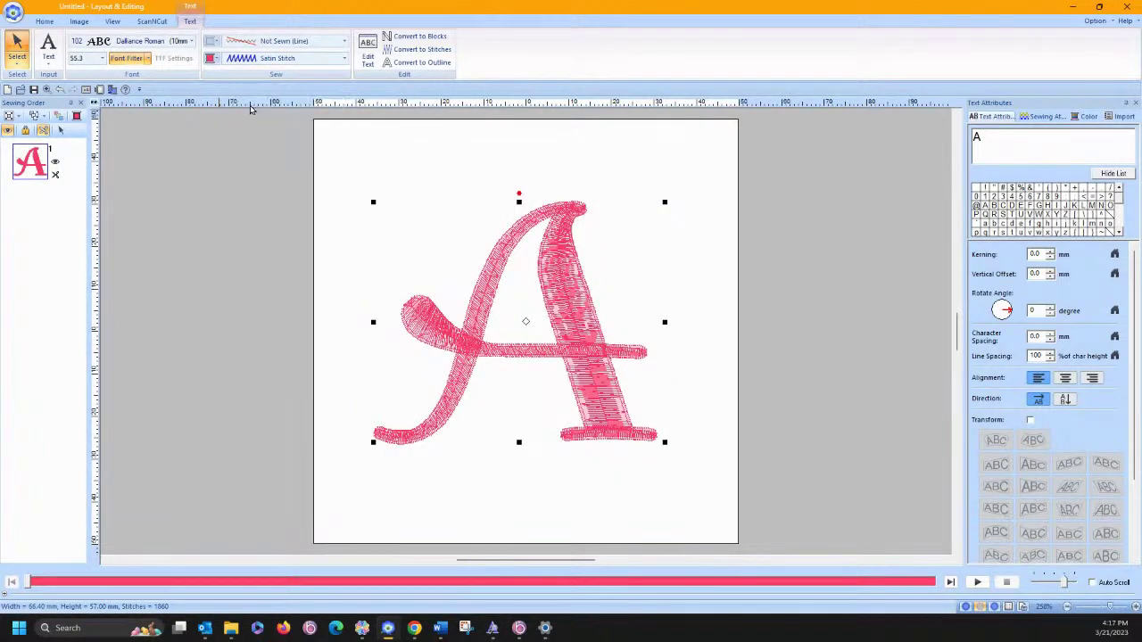
Try converting the letter A to an outline, and undo the conversion
left_click(410, 70)
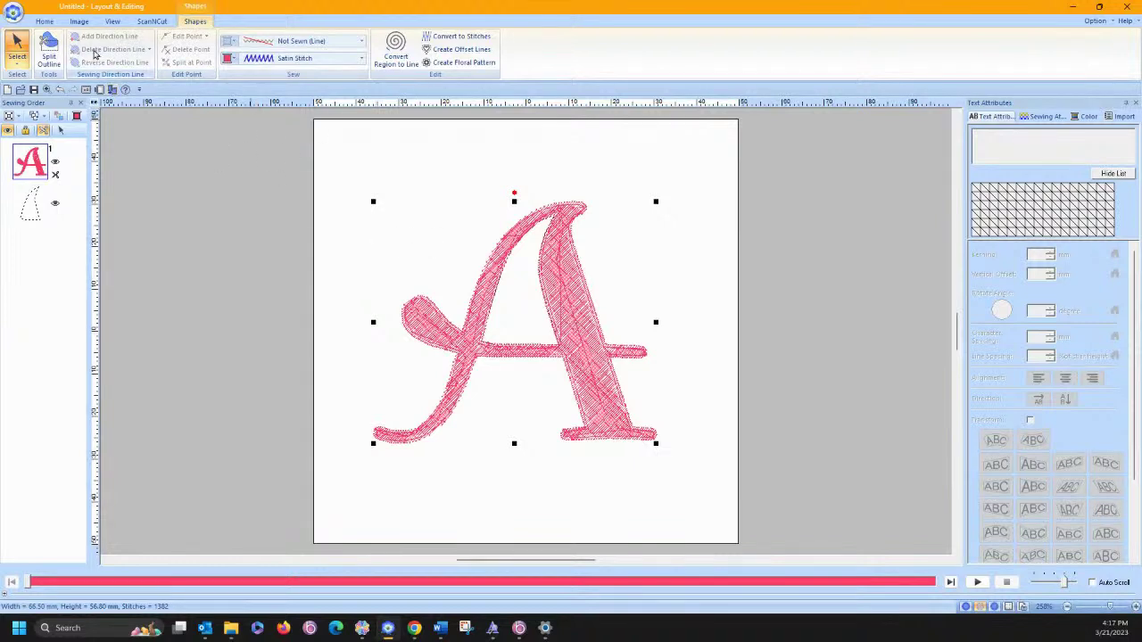
left_click(60, 92)
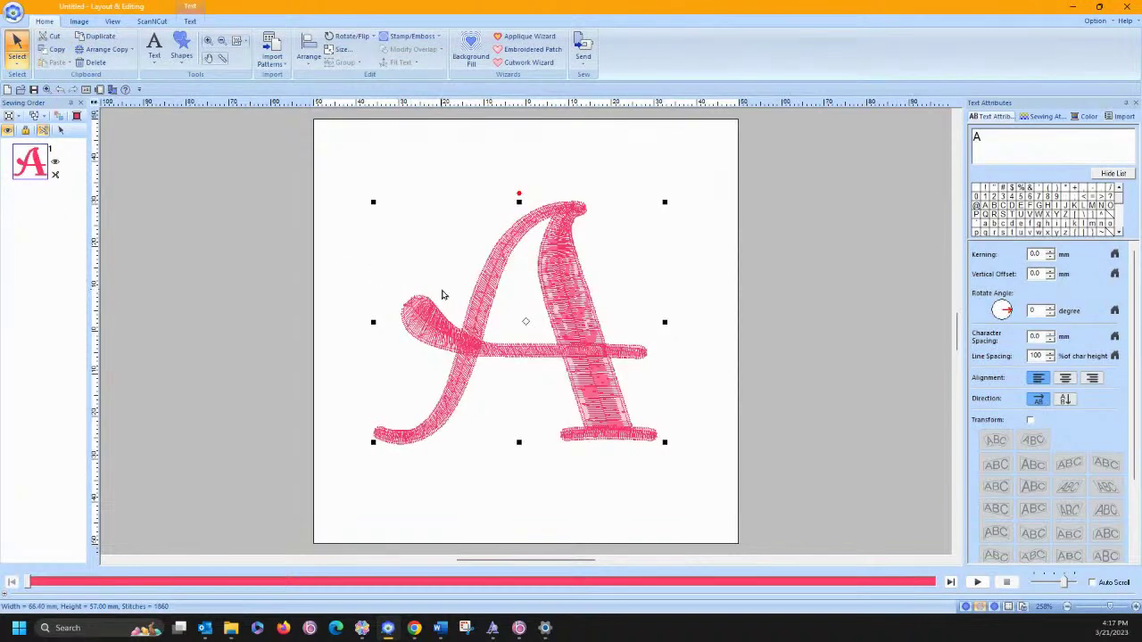
Draw a thin rectangle across the letter A just below its crossbar, about 46.6 mm wide and 2.2 mm high
left_click(185, 64)
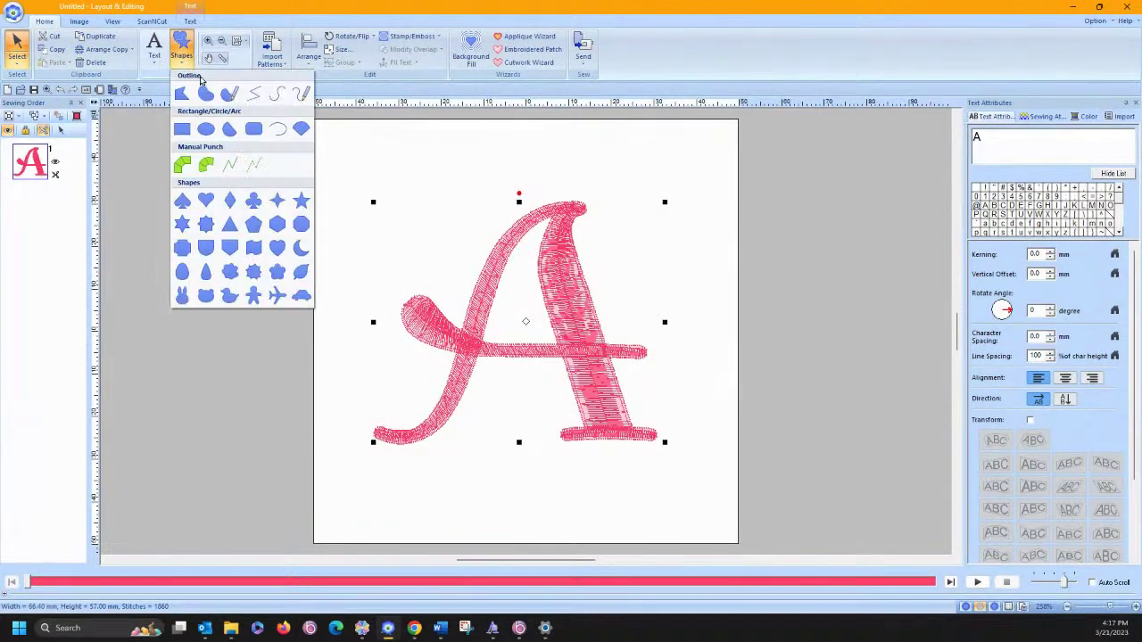
left_click(182, 131)
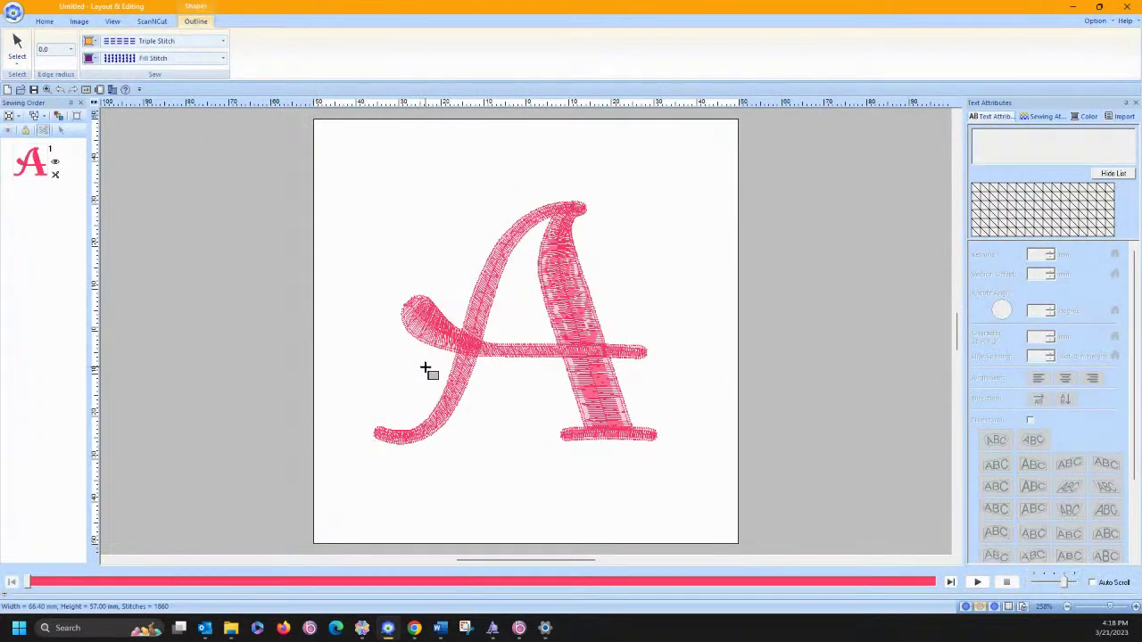
left_click_drag(603, 385, 630, 365)
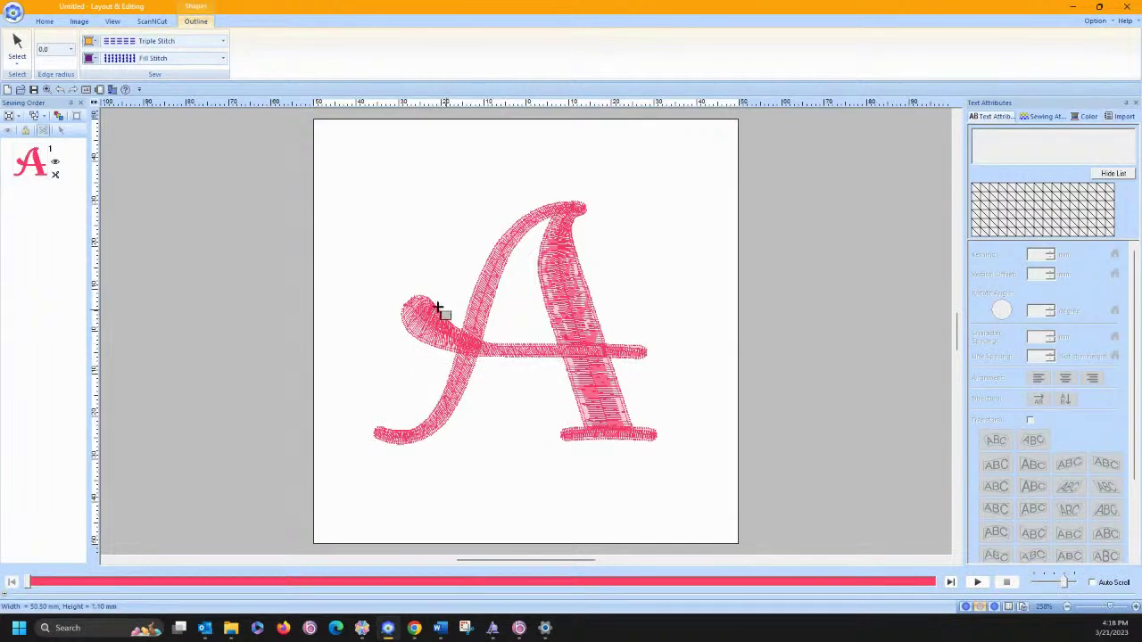
left_click_drag(431, 359, 628, 381)
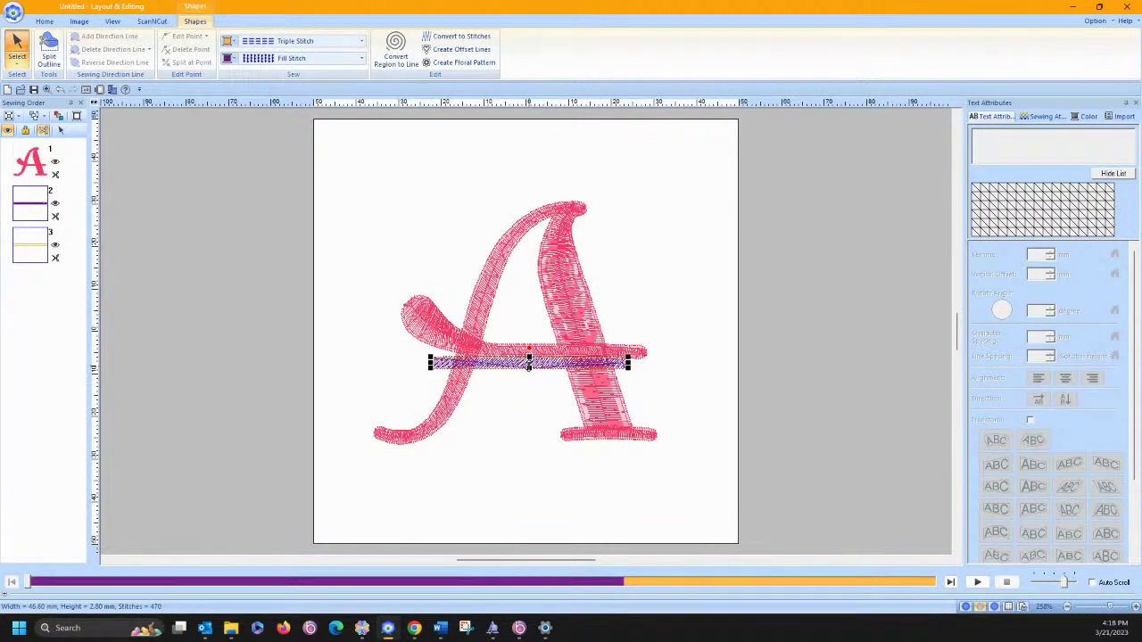
left_click_drag(529, 368, 530, 365)
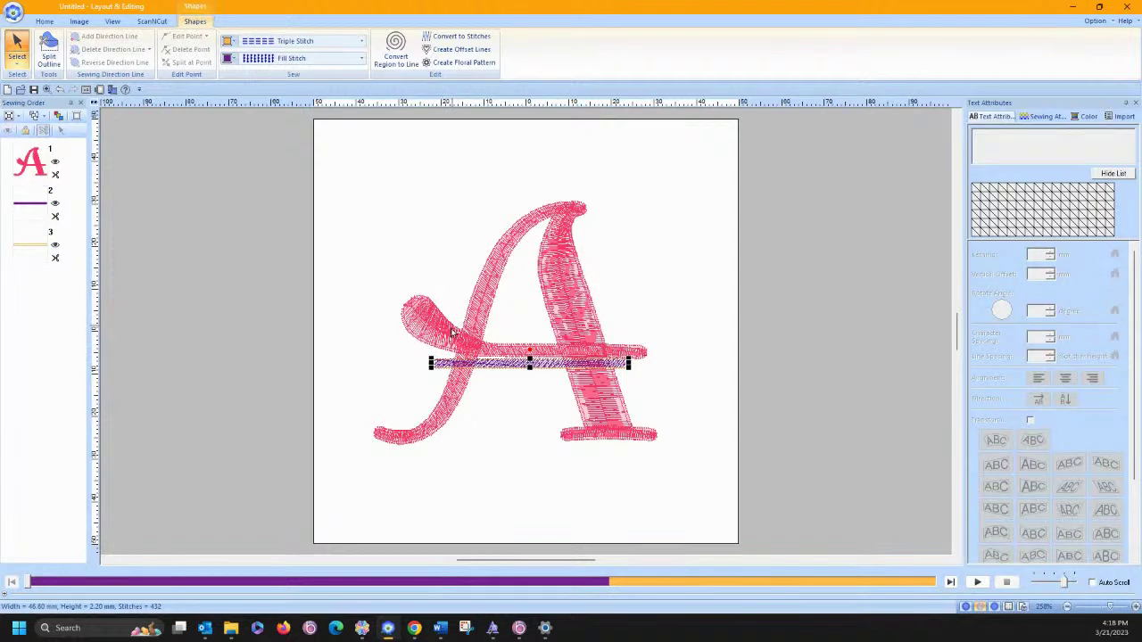
Convert the letter A alone from text to blocks
left_click(448, 330)
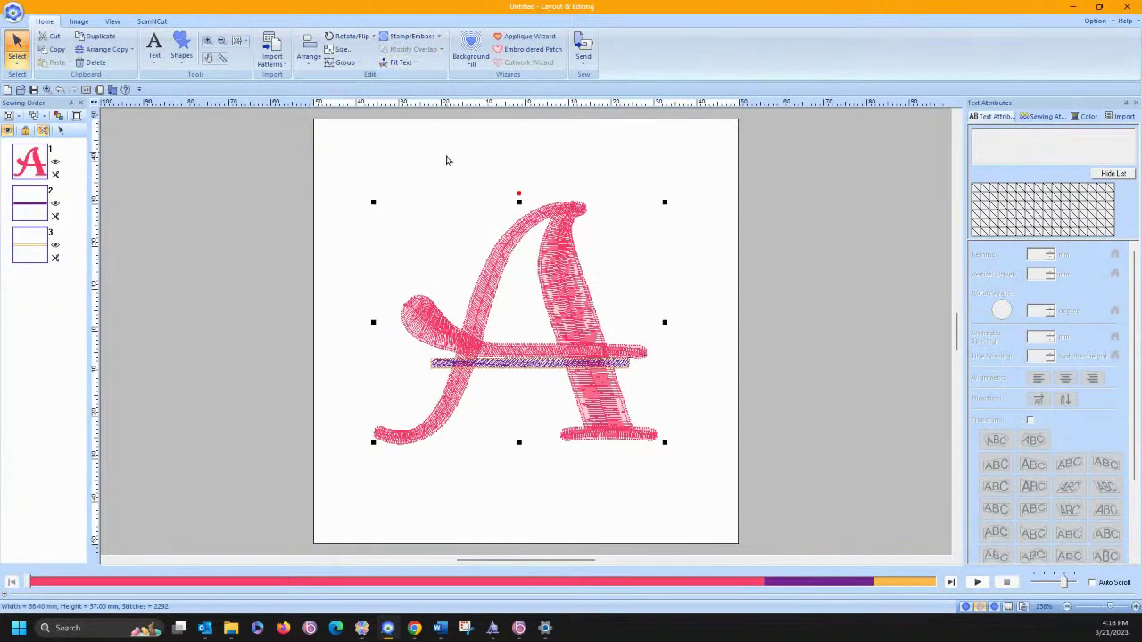
left_click(419, 172)
left_click(505, 229)
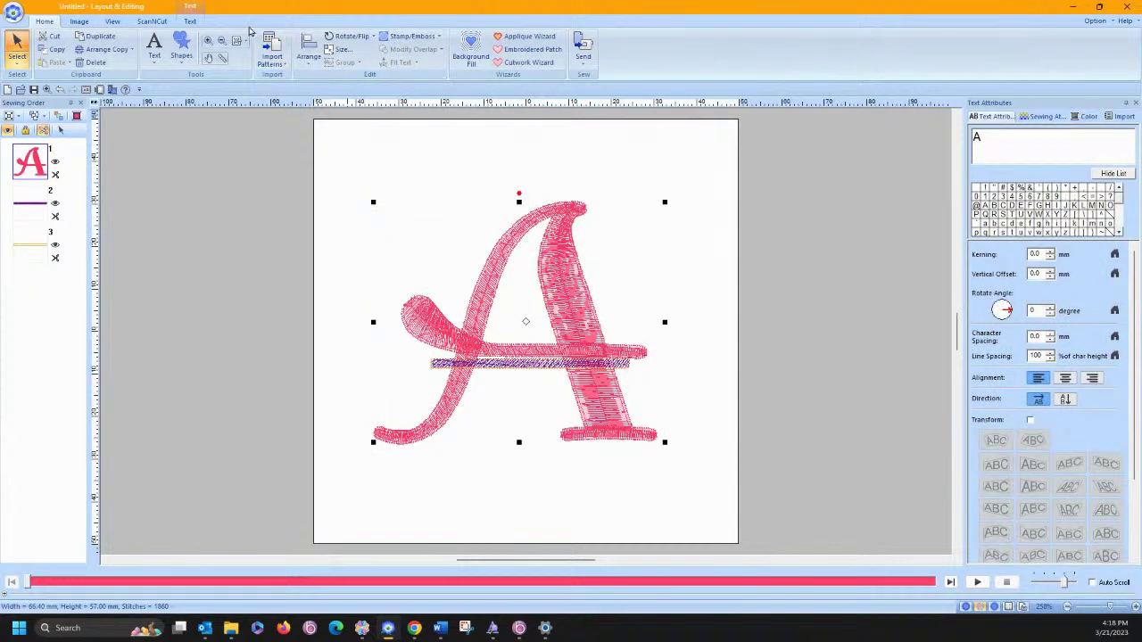
left_click(191, 20)
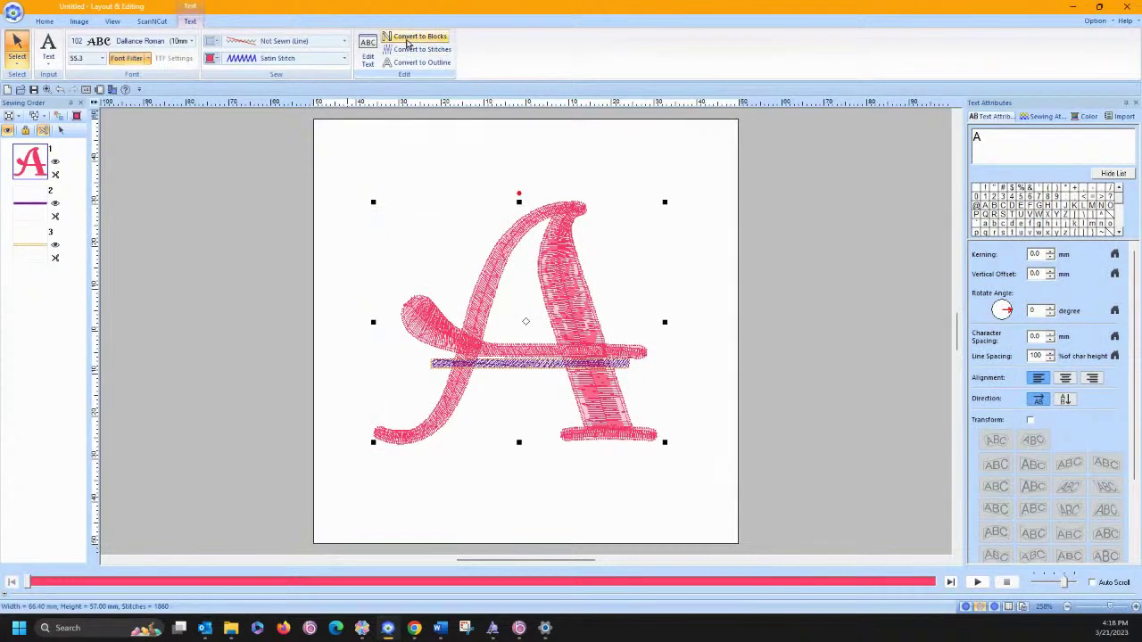
left_click(400, 46)
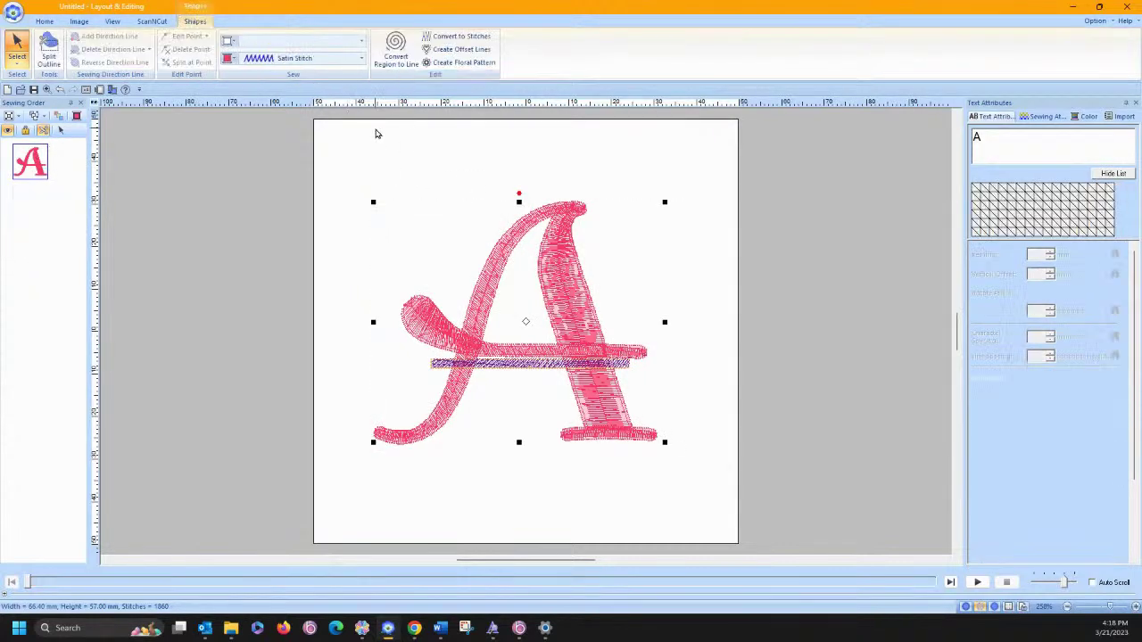
left_click(356, 227)
Remove the overlap between the thin rectangle and the letter A beneath it
left_click(444, 362)
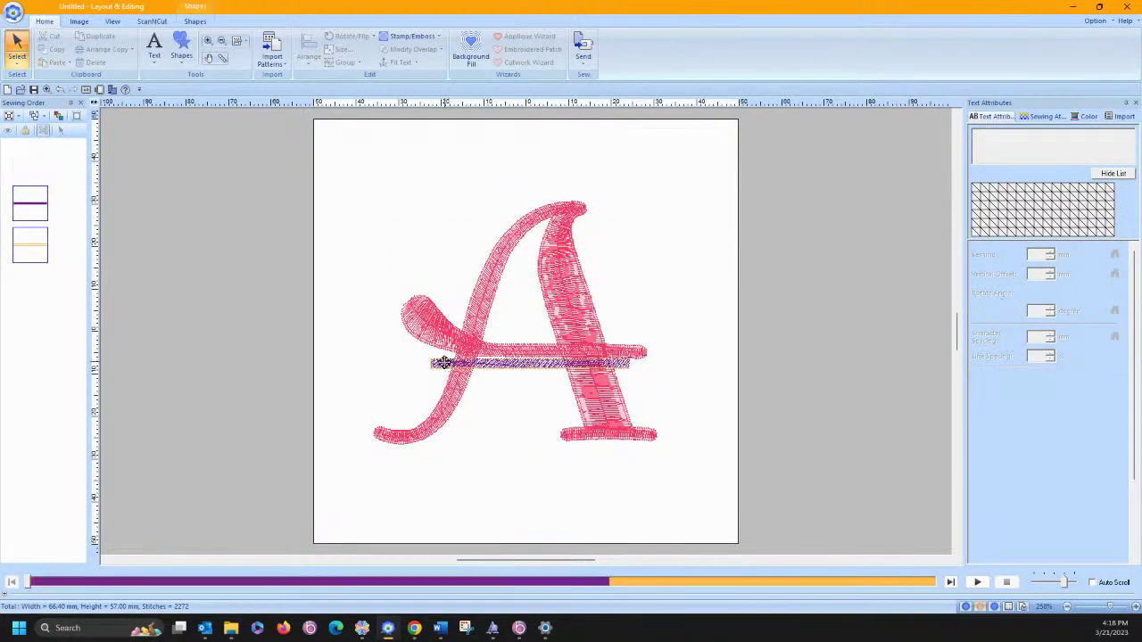
left_click(436, 338)
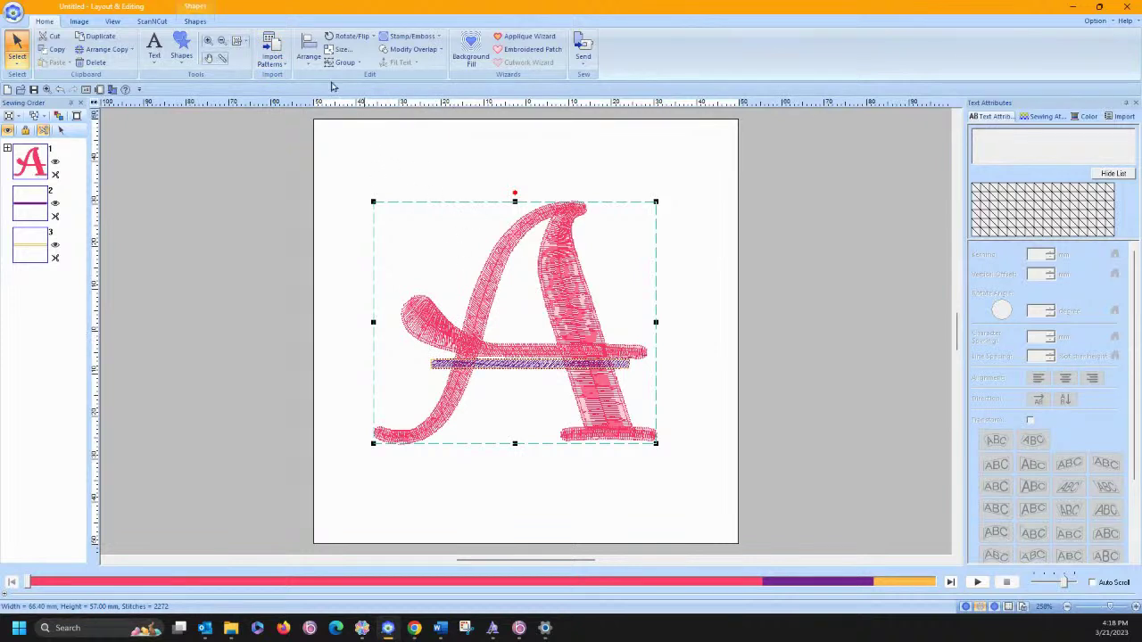
left_click(406, 51)
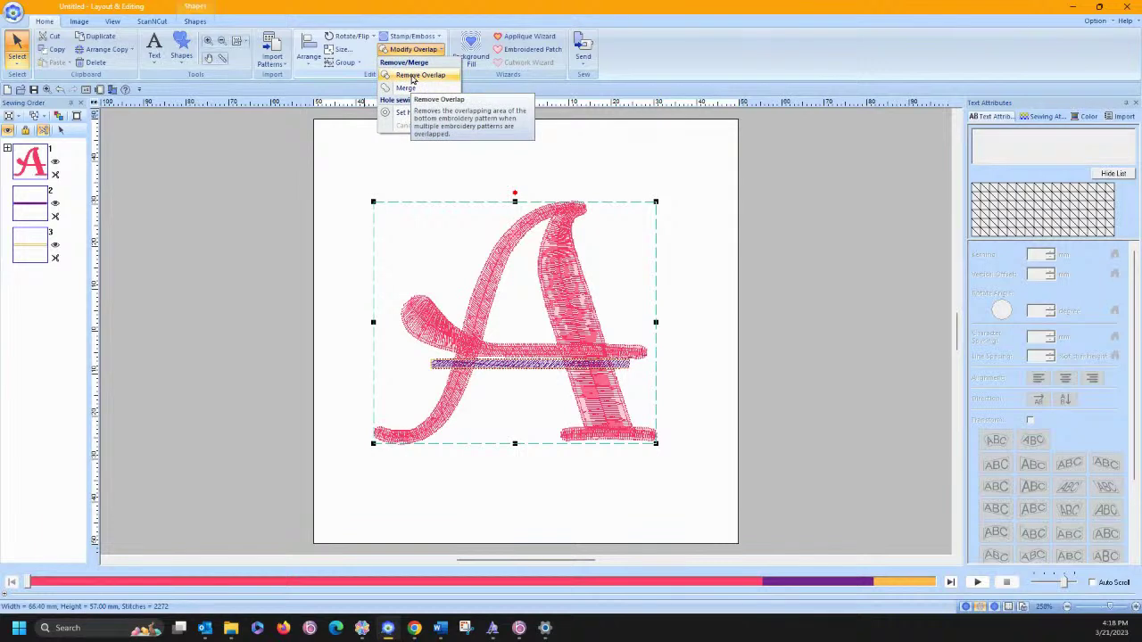
left_click(416, 75)
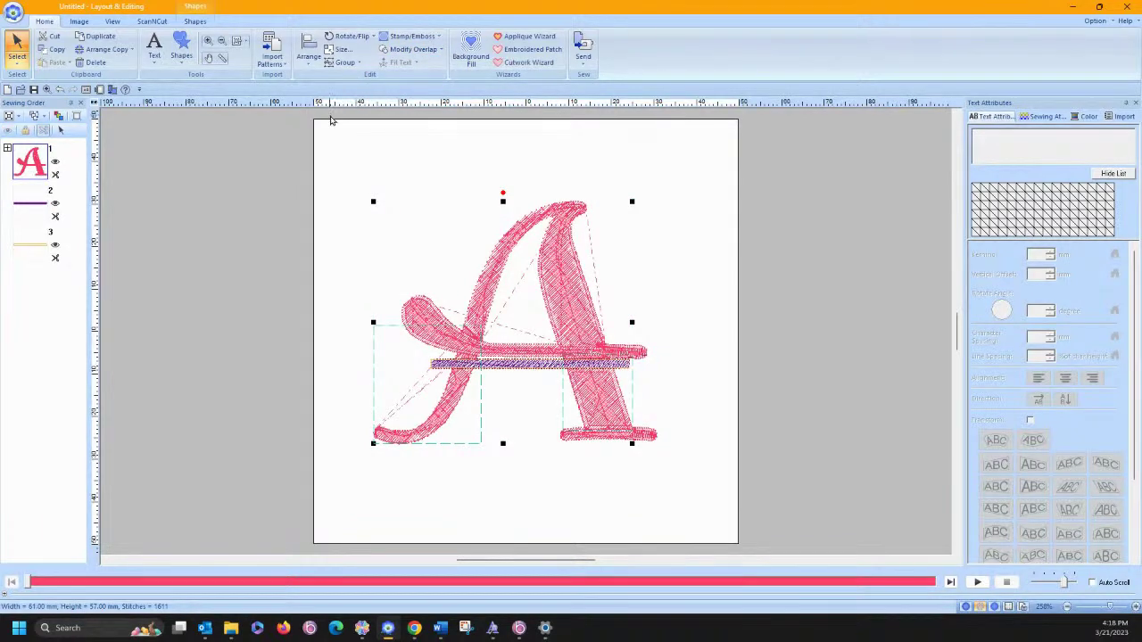
left_click(384, 213)
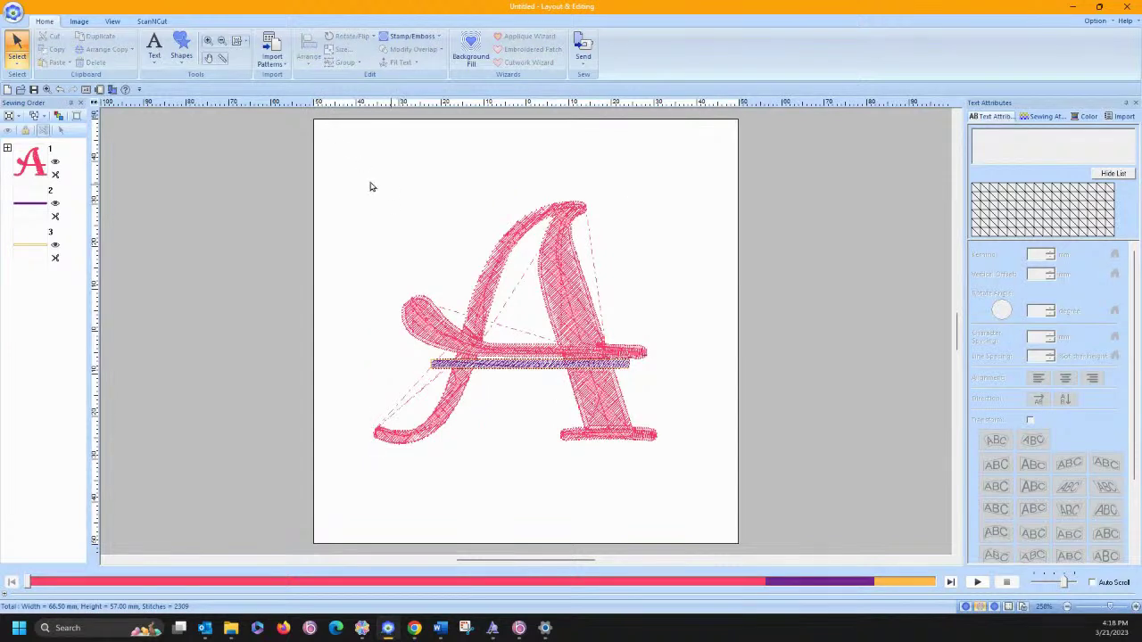
Examine the thin rectangle and the letter A's separate pieces on the design page and in the sewing order
left_click(505, 363)
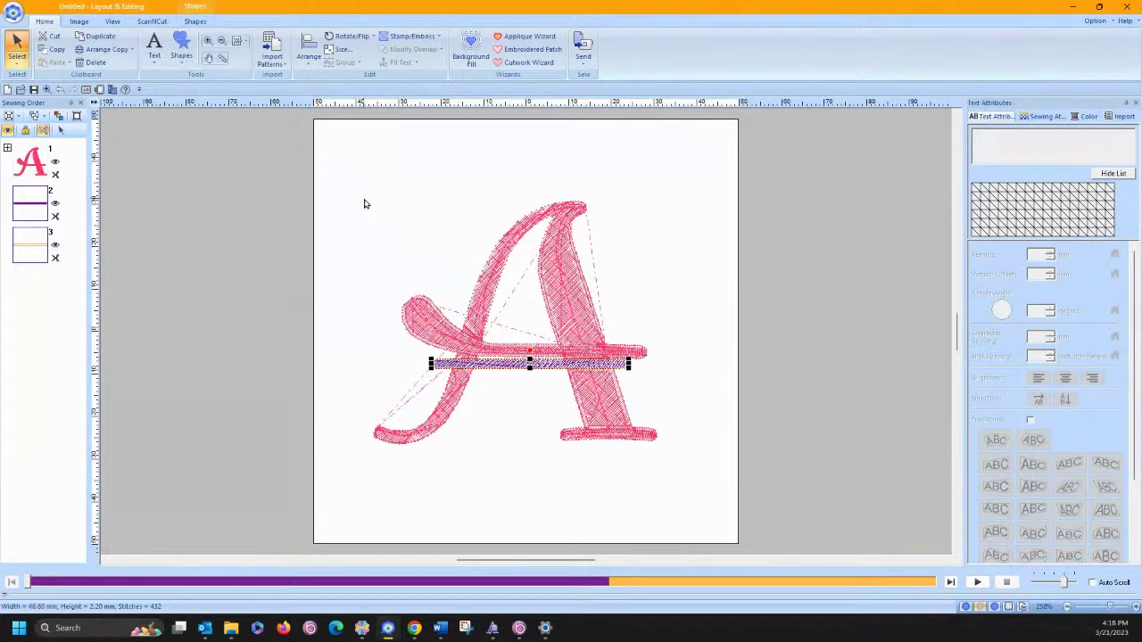
left_click(492, 270)
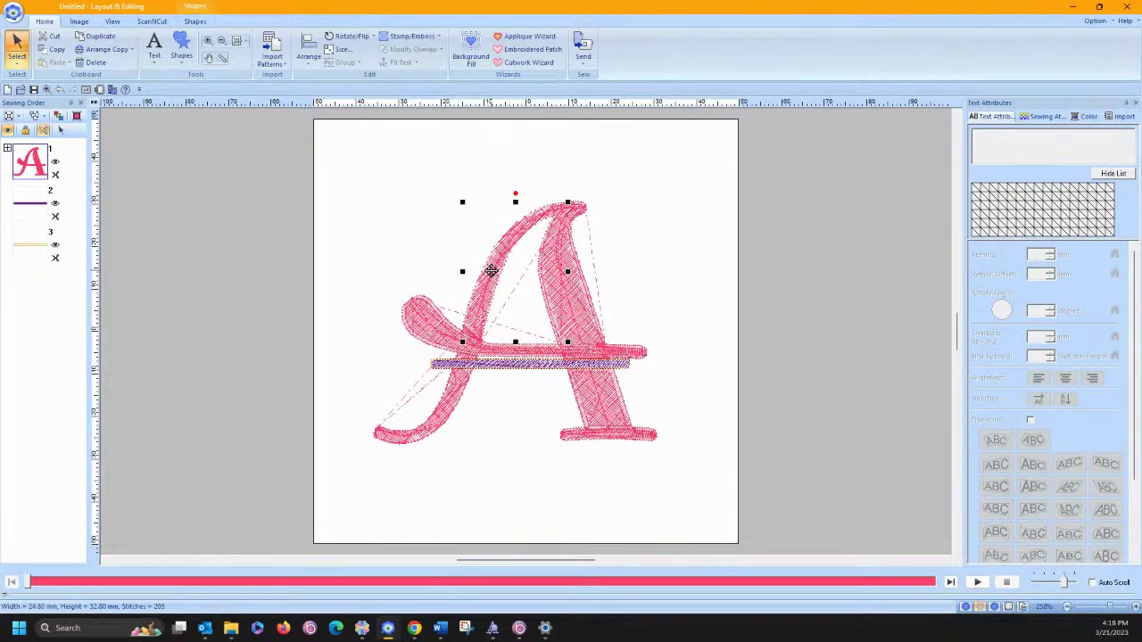
left_click_drag(334, 174, 650, 361)
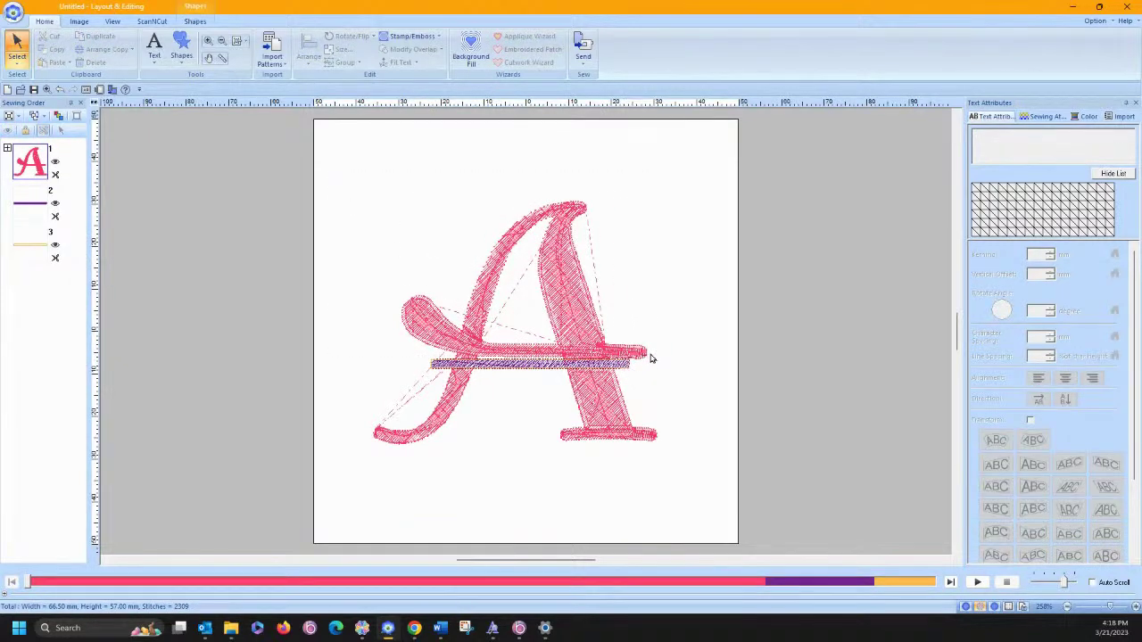
left_click(7, 148)
left_click(36, 157)
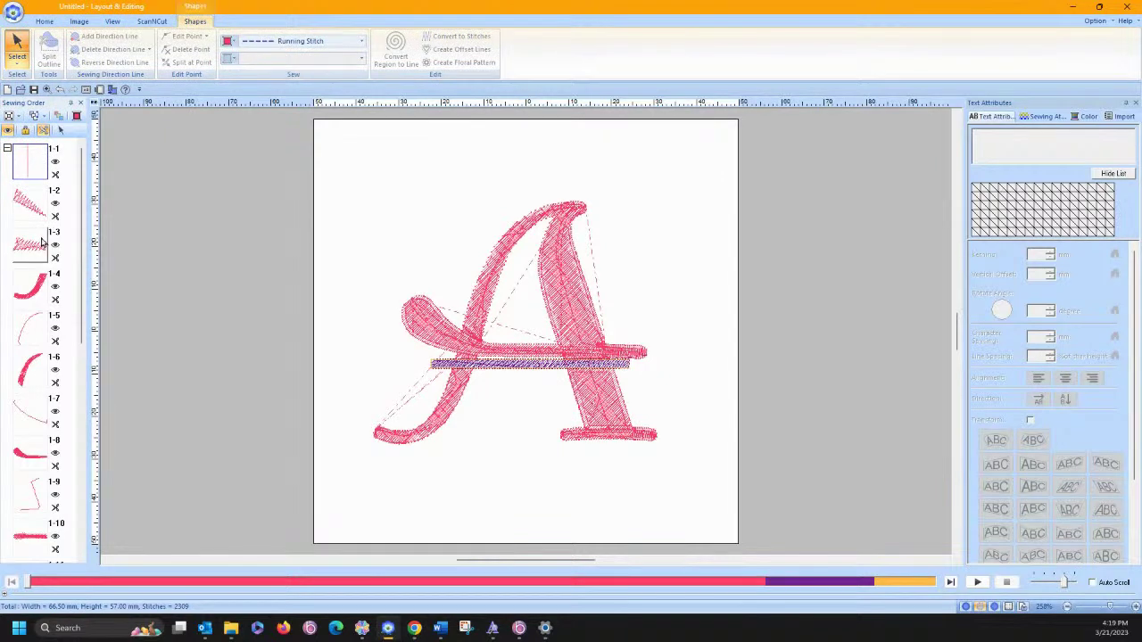
scroll(41, 241, "down", 3)
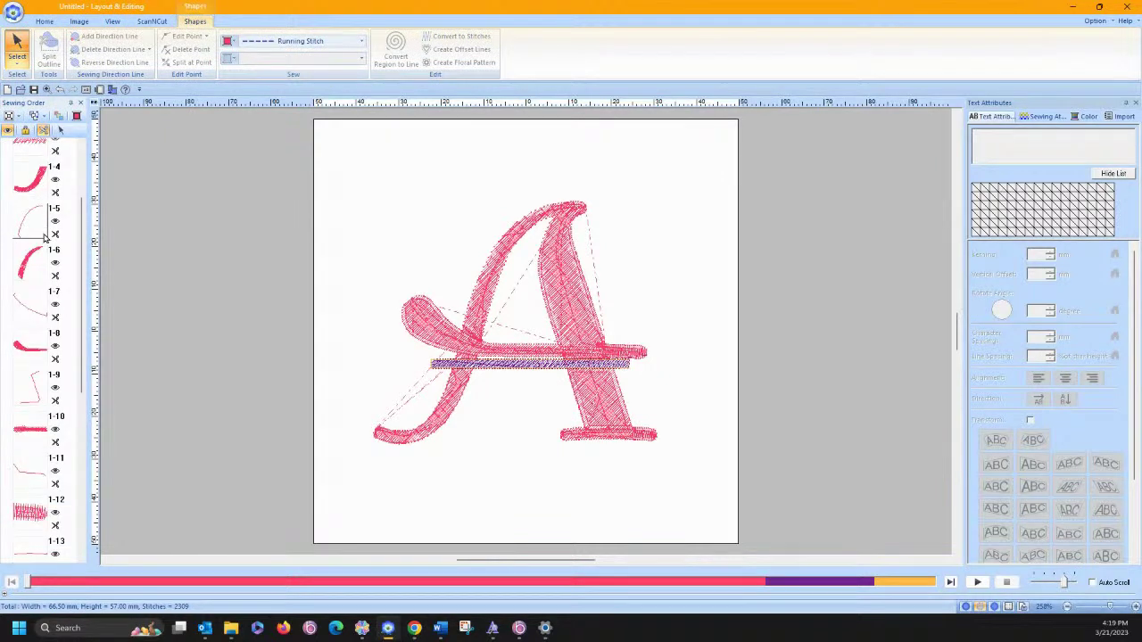
left_click(134, 175)
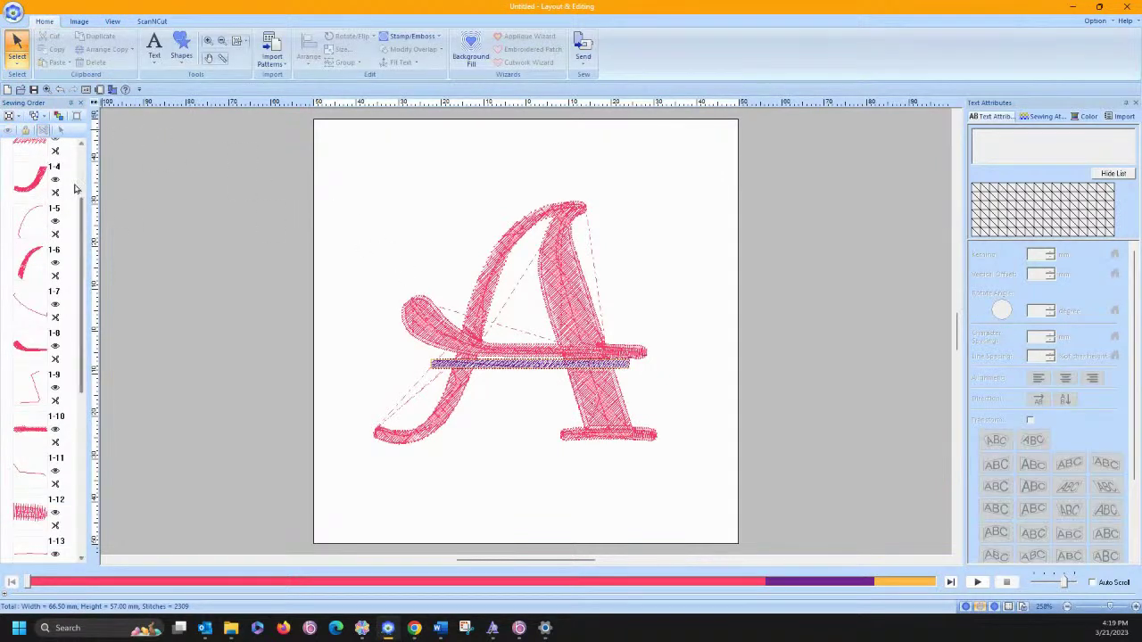
scroll(31, 174, "up", 3)
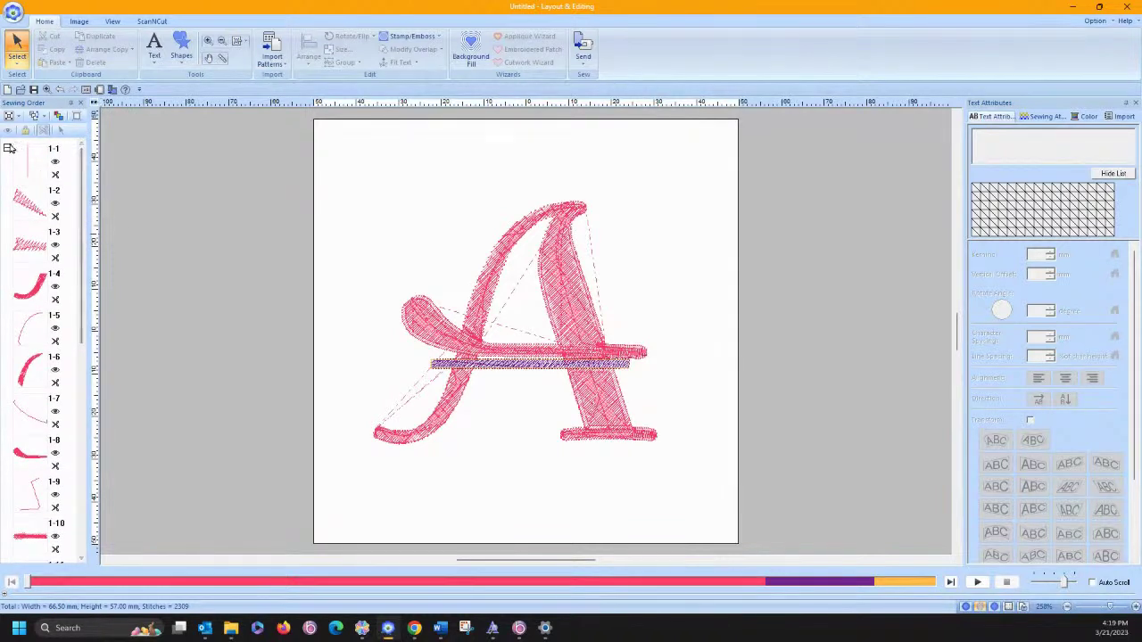
left_click(9, 148)
Recolor the whole letter A with the blue thread 406 Ultra Marine
left_click(29, 162)
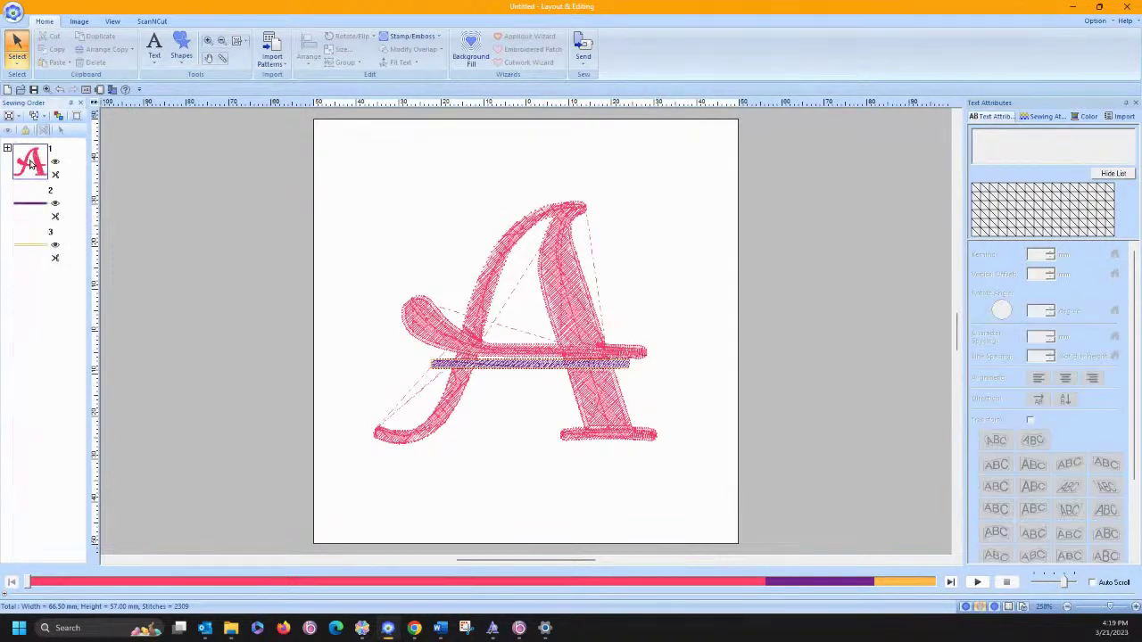
left_click(1086, 116)
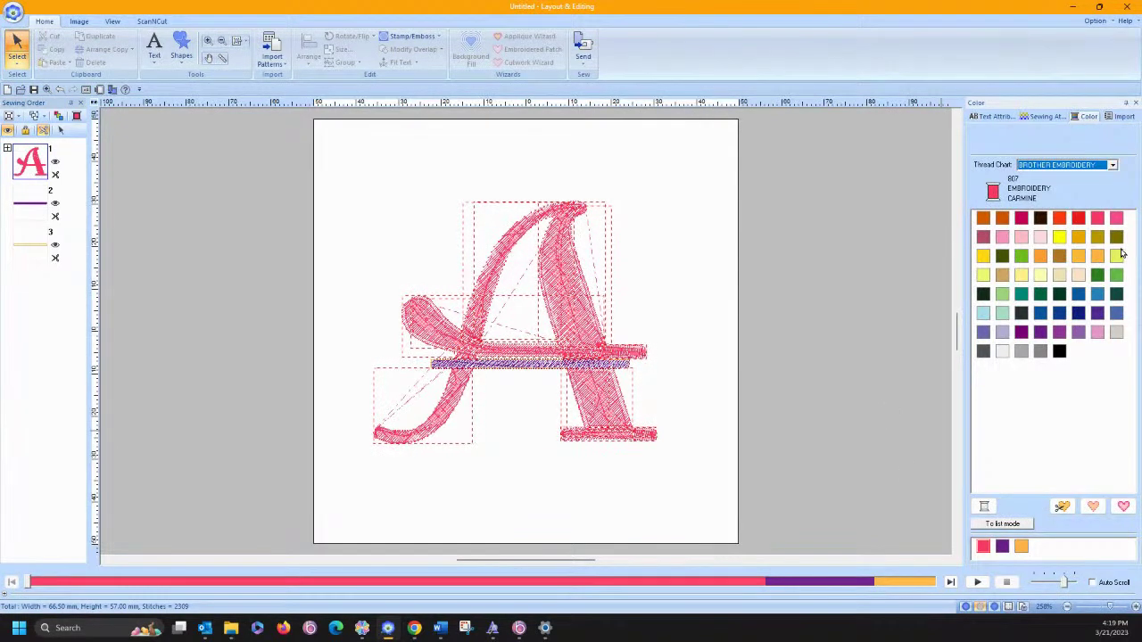
left_click(1059, 314)
left_click(398, 154)
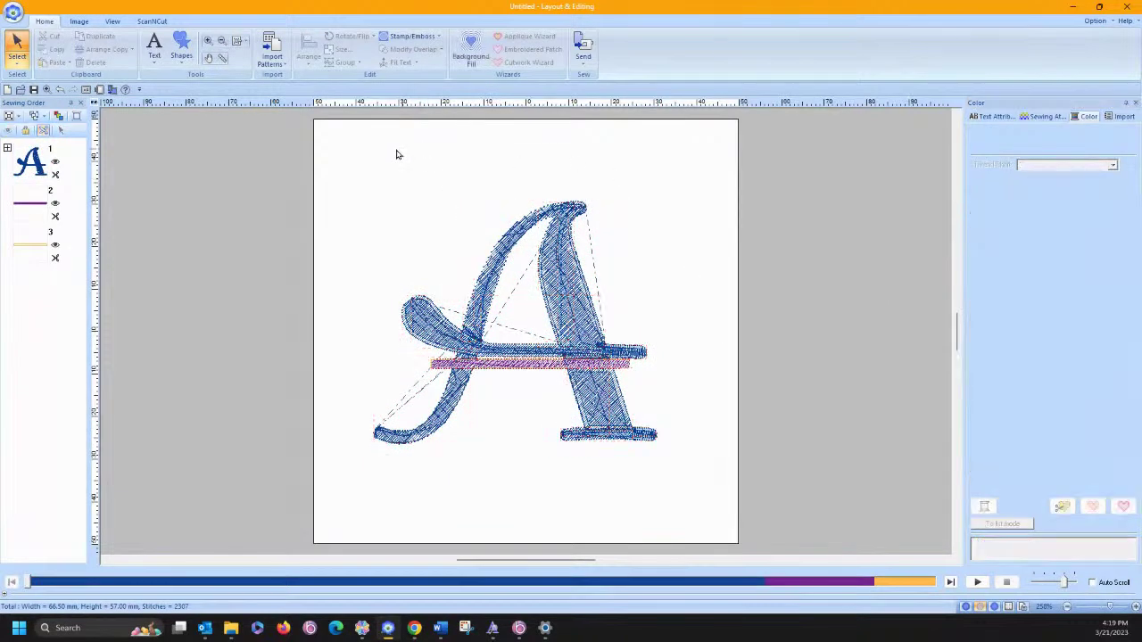
Examine which parts of the blue letter A the individual sewing order pieces cover, singly and as multiple selections
left_click(7, 149)
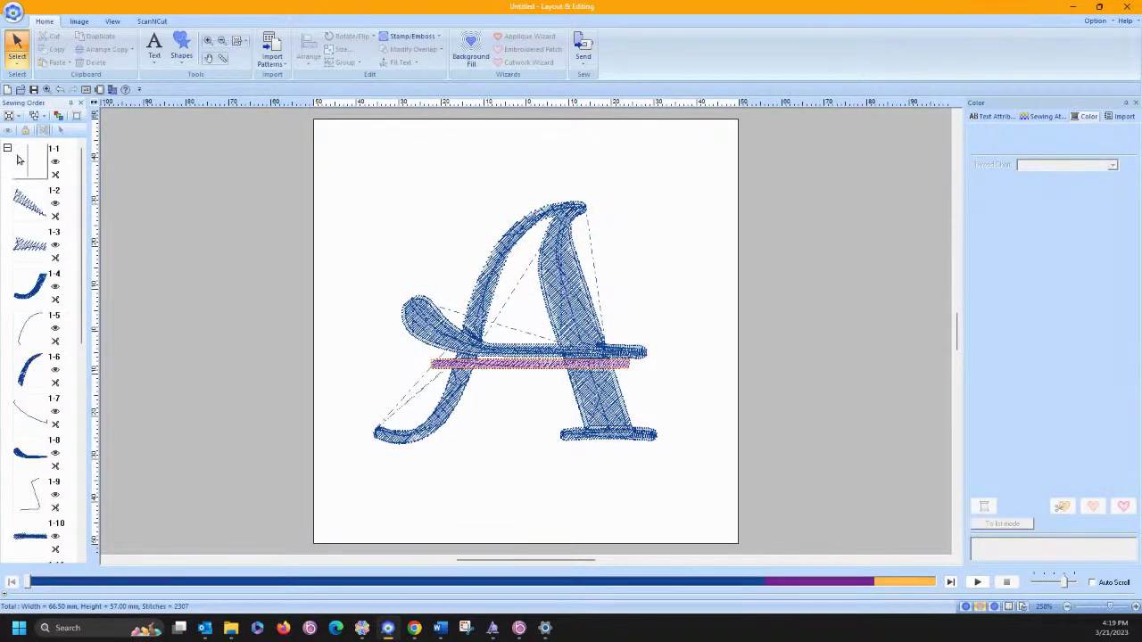
left_click(28, 169)
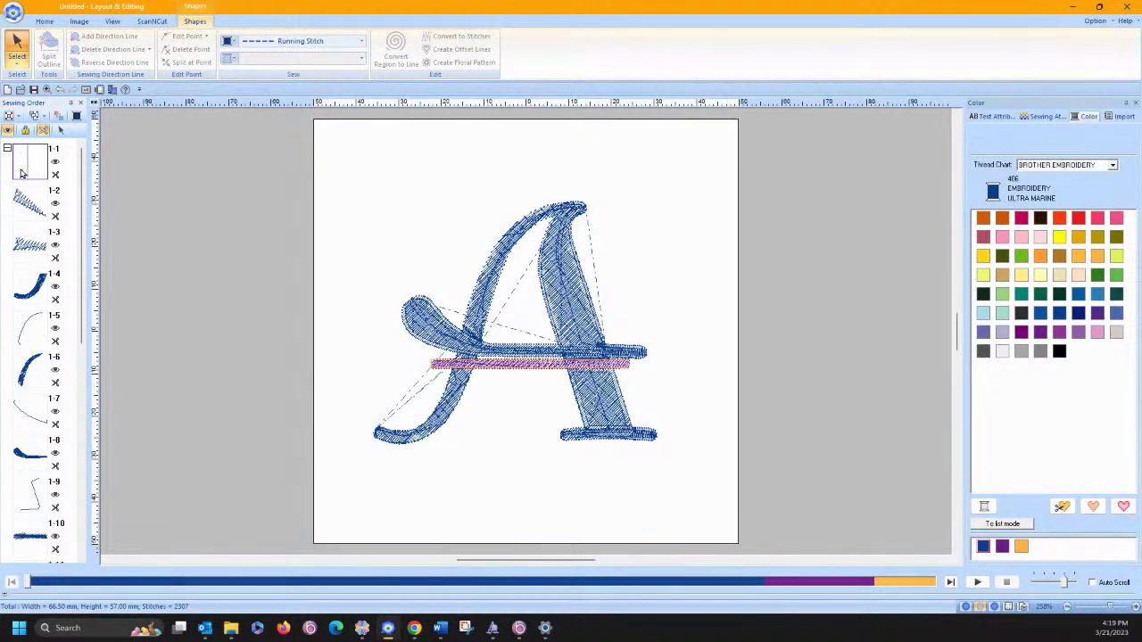
left_click(31, 204)
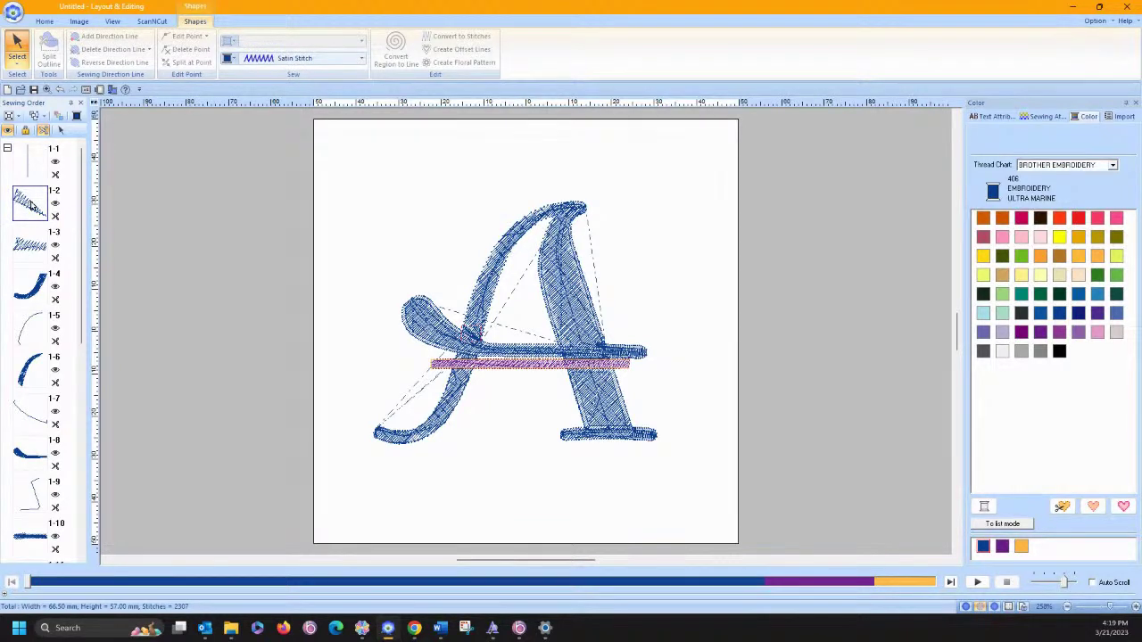
left_click(36, 242, "shift")
left_click(33, 168, "shift")
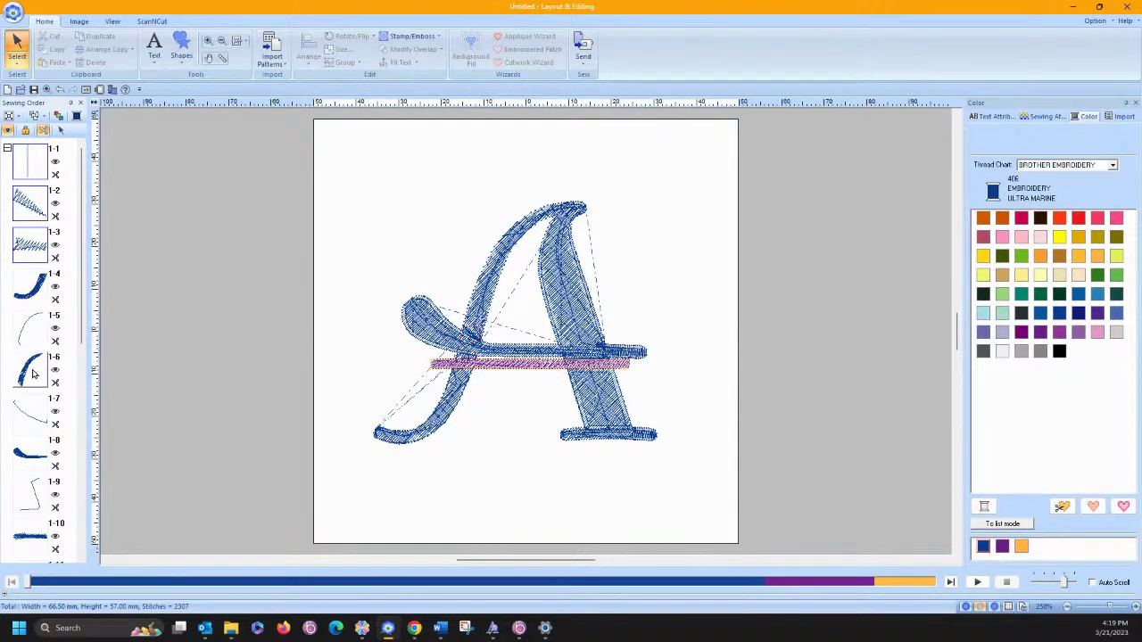
left_click(32, 337, "ctrl")
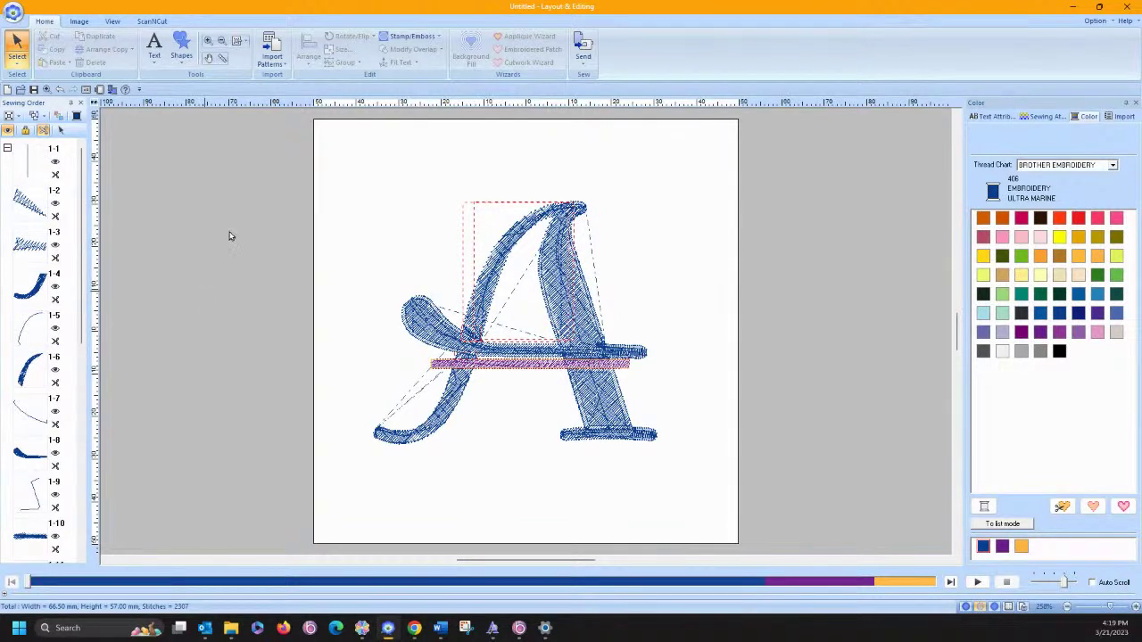
left_click(249, 185)
left_click_drag(328, 143, 688, 489)
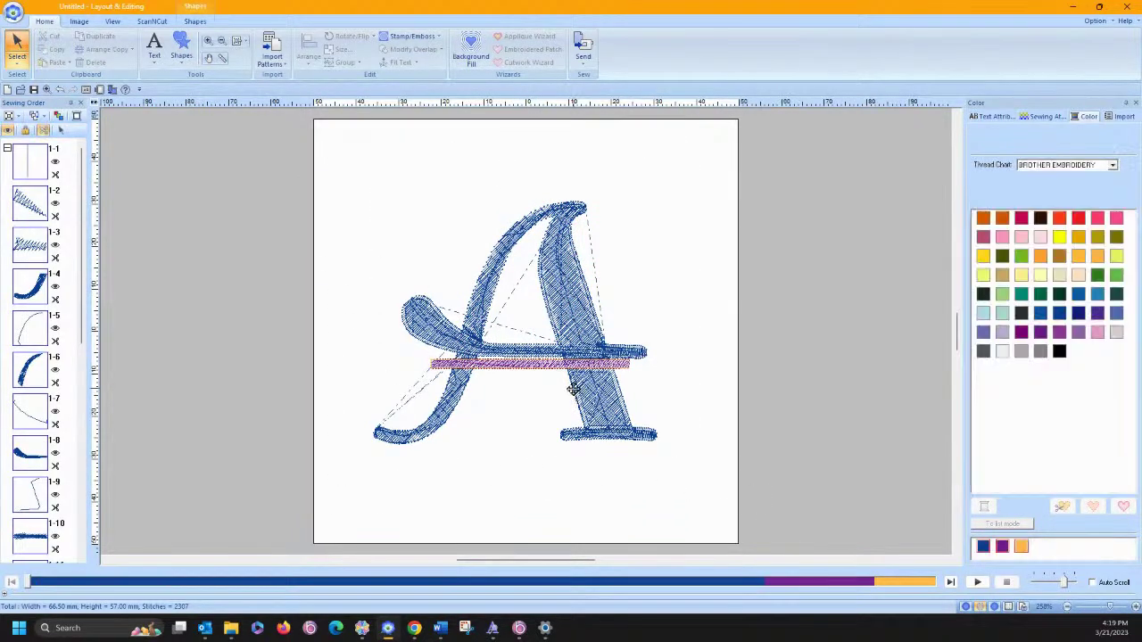
left_click(387, 288)
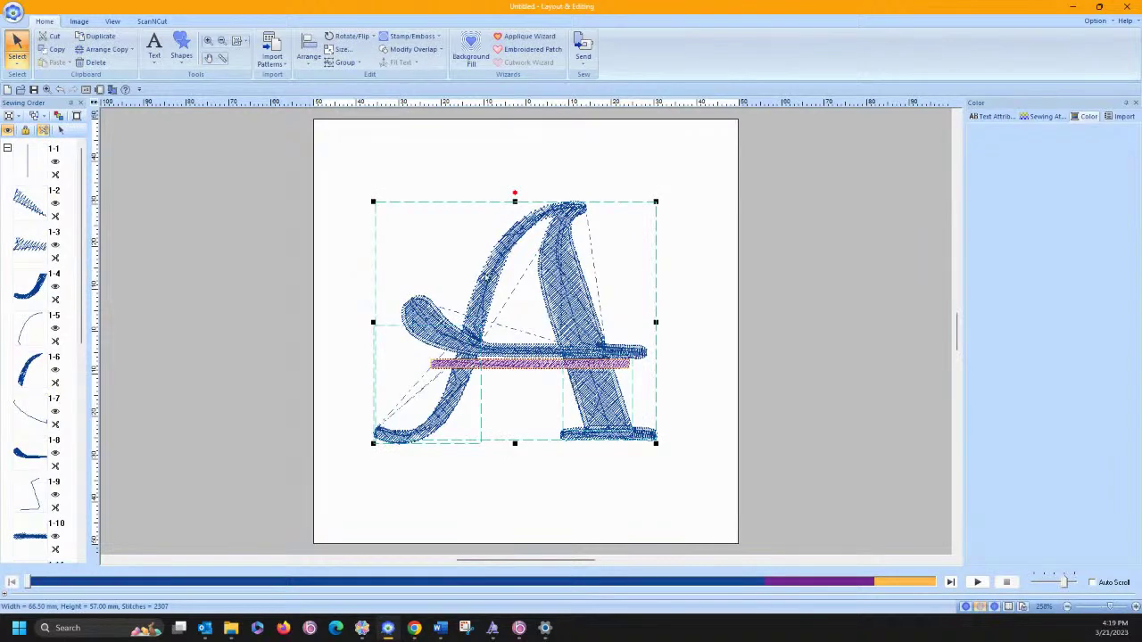
Move the thin rectangle off the letter A to the right and delete the blue letter
mouse_move(446, 370)
left_mouse_down()
mouse_move(530, 378)
mouse_move(703, 361)
left_mouse_up()
mouse_move(314, 142)
left_mouse_down()
mouse_move(668, 556)
mouse_move(666, 484)
mouse_move(626, 458)
left_mouse_up()
key("Delete")
Add a new text letter A and enlarge it near the page center to about 63 mm wide and 54 mm high
left_click(153, 56)
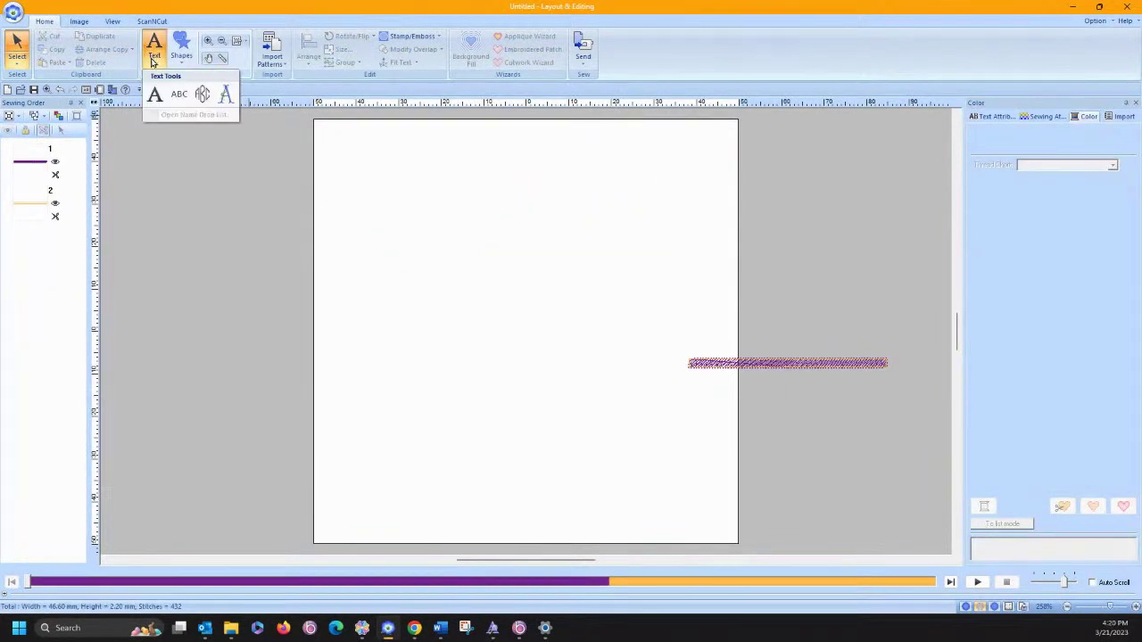
left_click(154, 93)
left_click(444, 343)
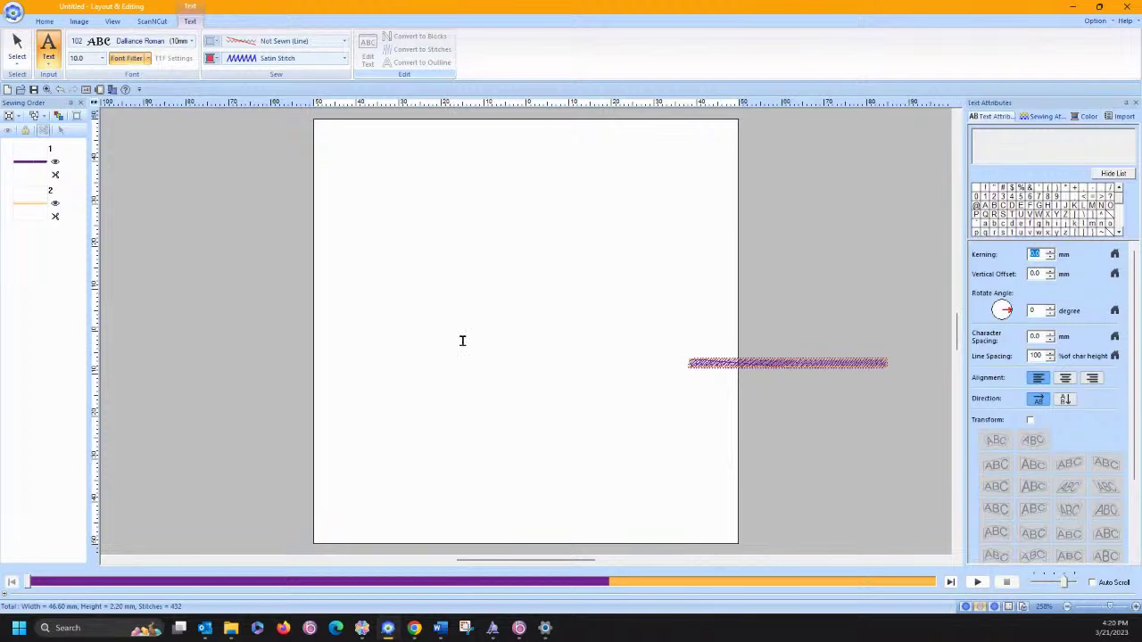
type("A")
key("Escape")
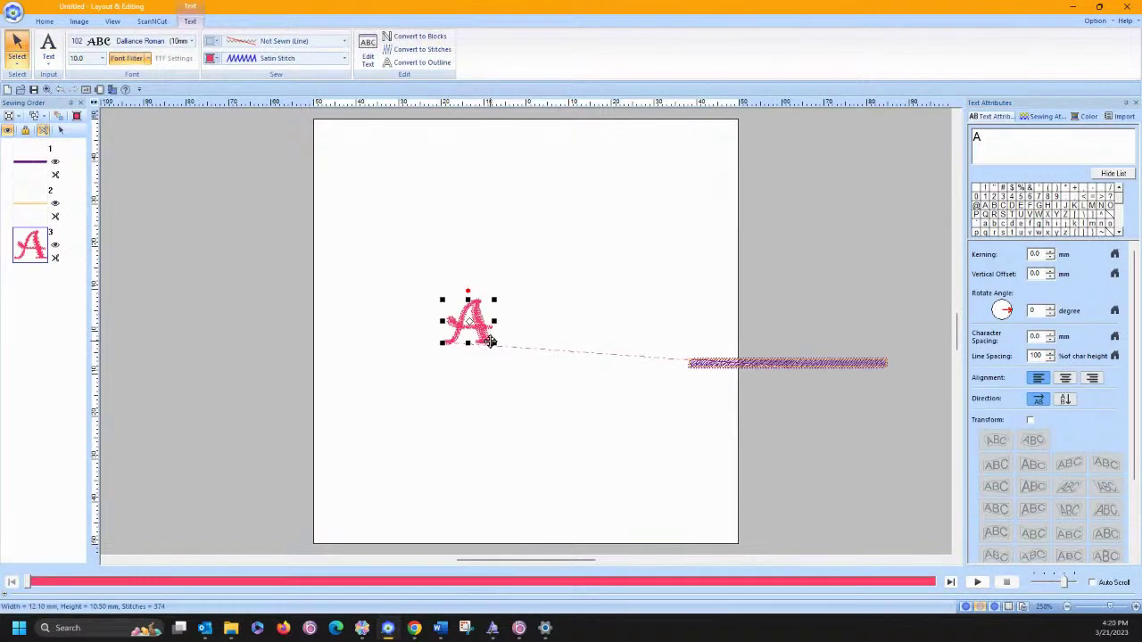
left_click_drag(496, 344, 653, 472)
left_click_drag(581, 383, 546, 330)
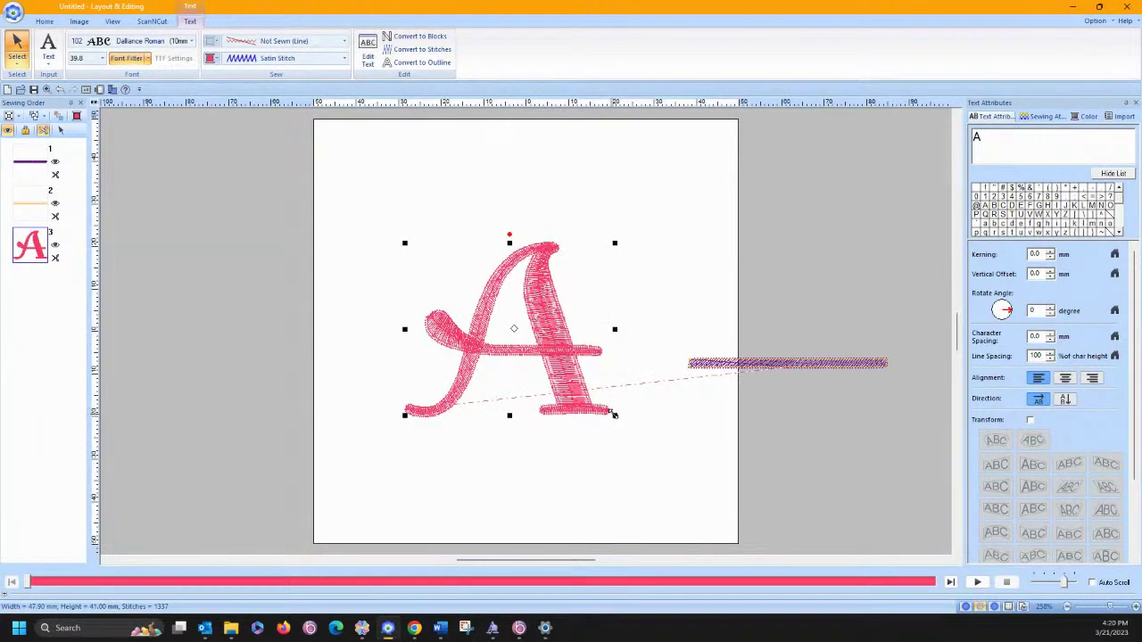
left_click_drag(615, 414, 648, 448)
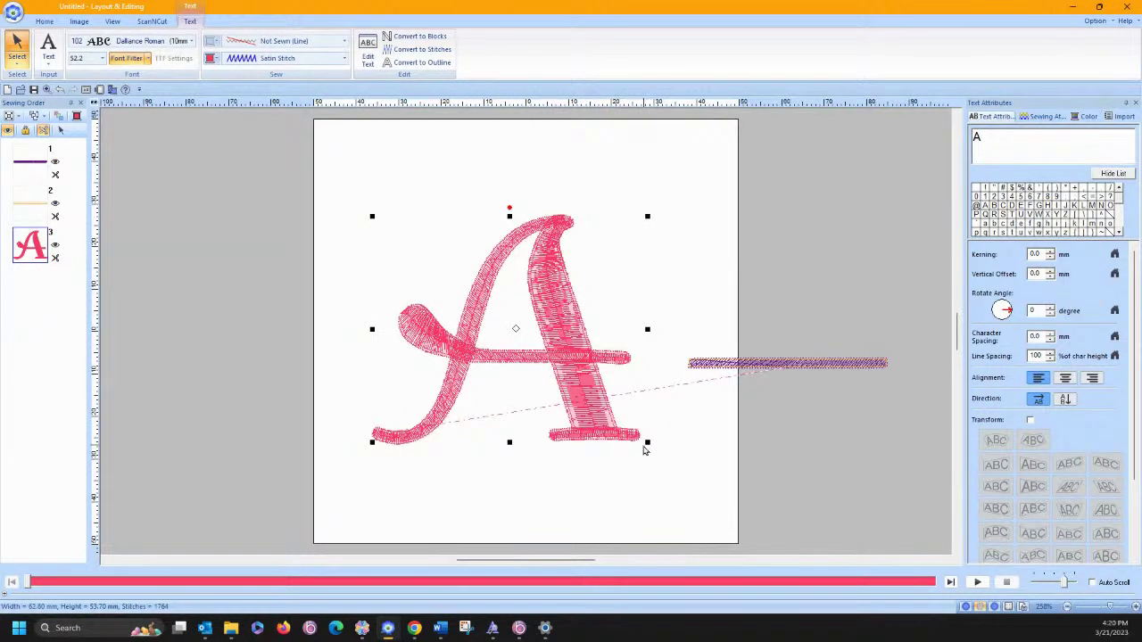
Convert the new letter A to an outline and place the thin rectangle across it just below the crossbar
left_click(417, 64)
left_click_drag(739, 364, 488, 373)
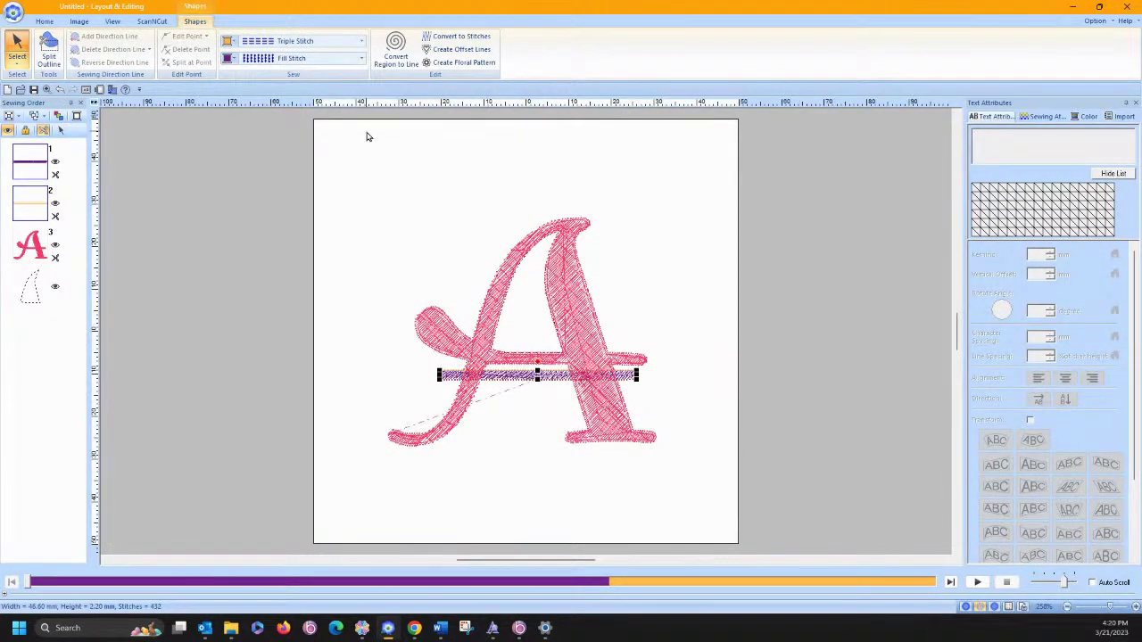
left_click_drag(508, 377, 502, 364)
Try Remove Overlap on the rectangle and letter A with the rectangle first in the sewing order, and undo it
left_click_drag(308, 158, 687, 484)
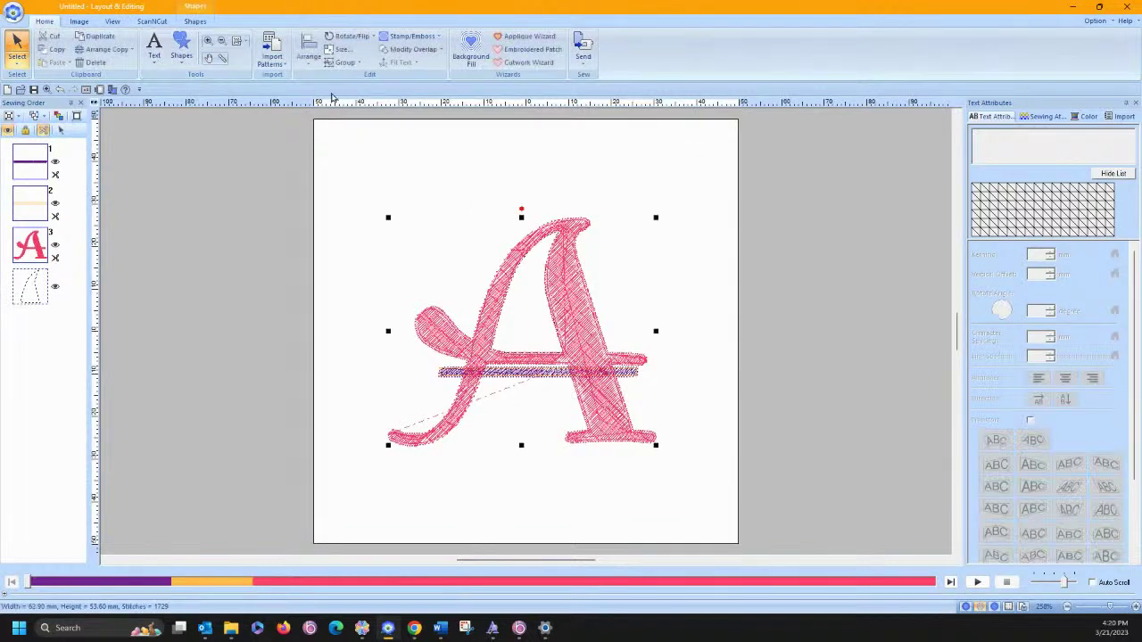
left_click(435, 50)
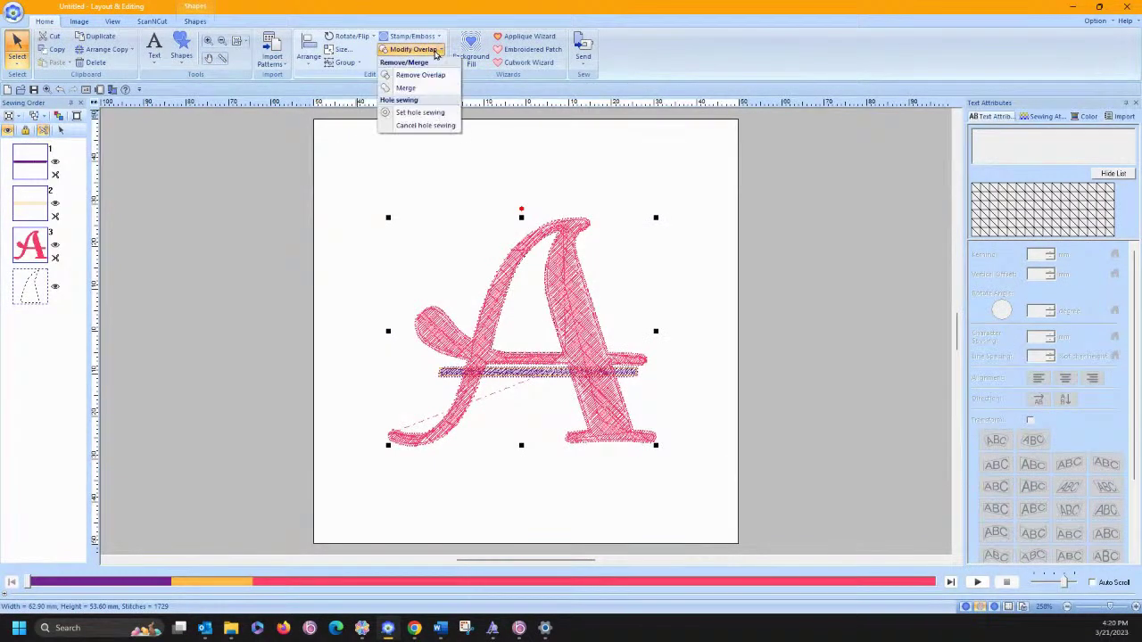
left_click(429, 76)
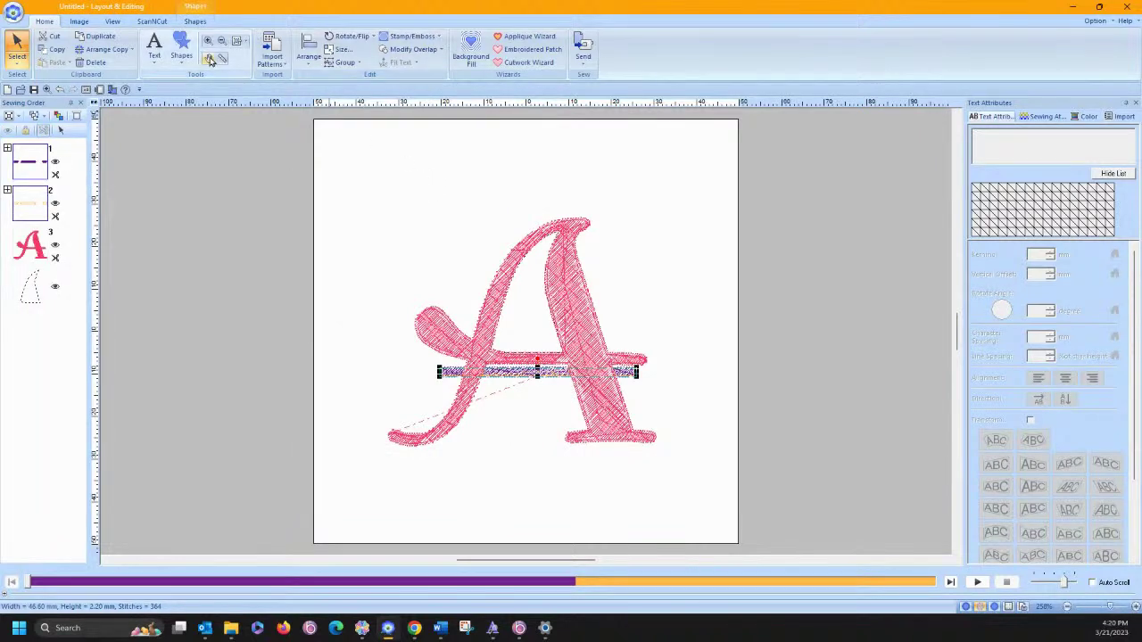
left_click(64, 91)
left_click(64, 91)
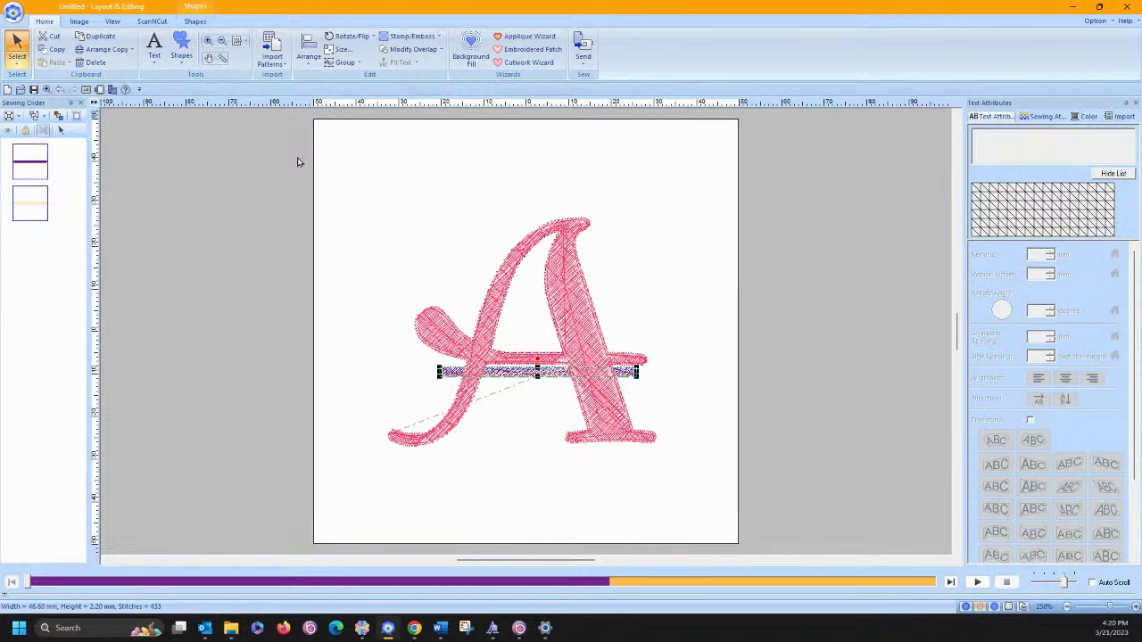
Move the thin rectangle after the letter A in the sewing order and remove the overlap from the letter beneath it
left_click(34, 159)
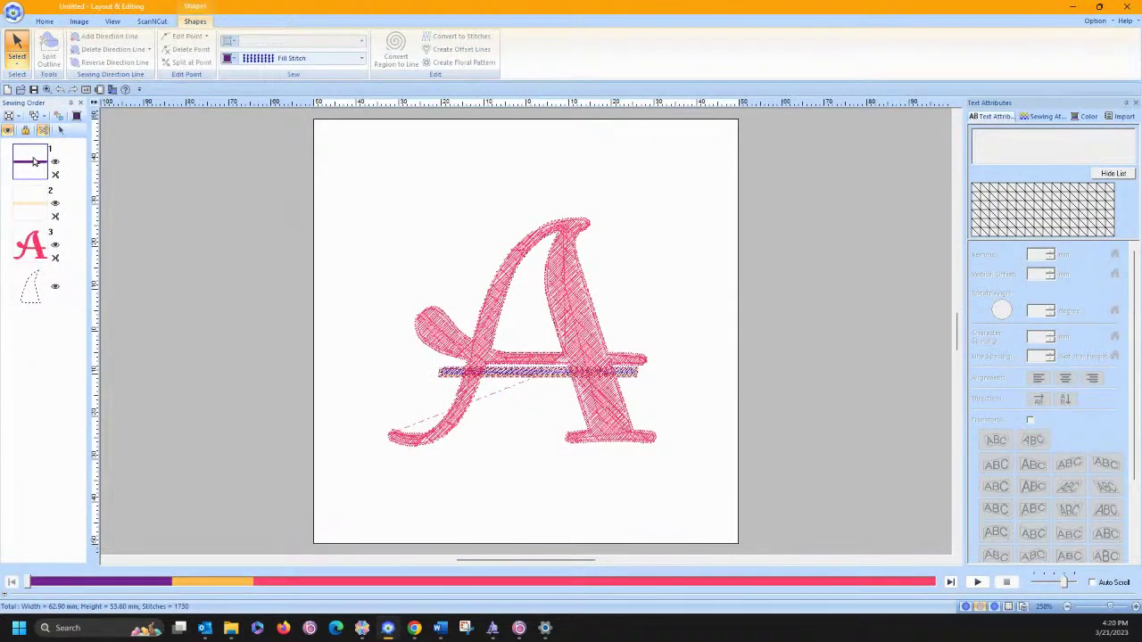
left_click_drag(34, 159, 37, 269)
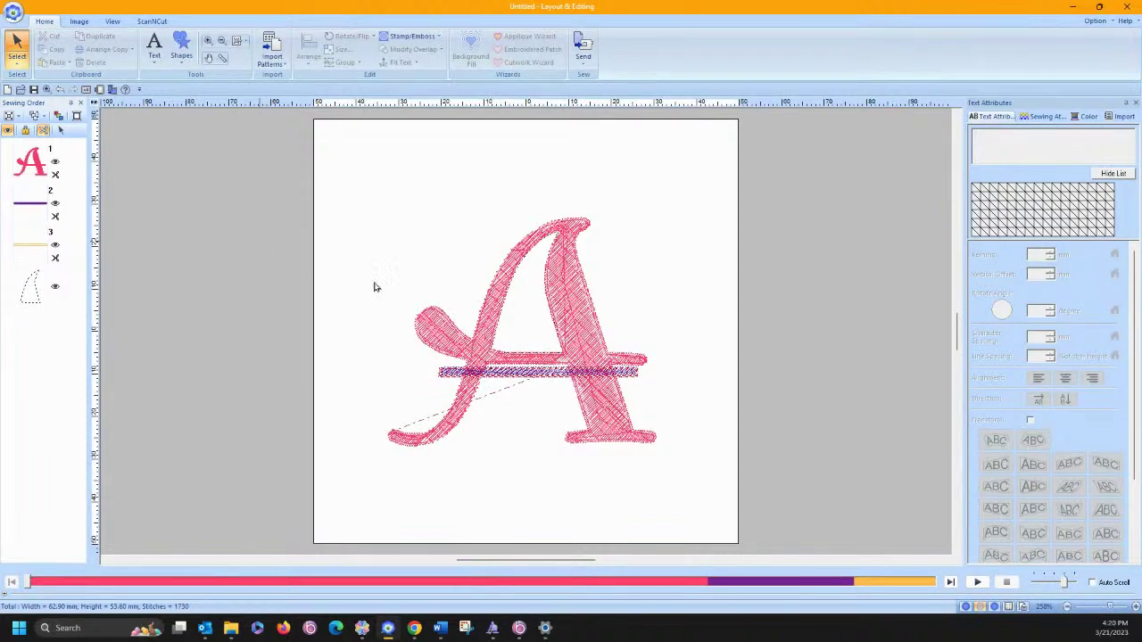
left_click(482, 360)
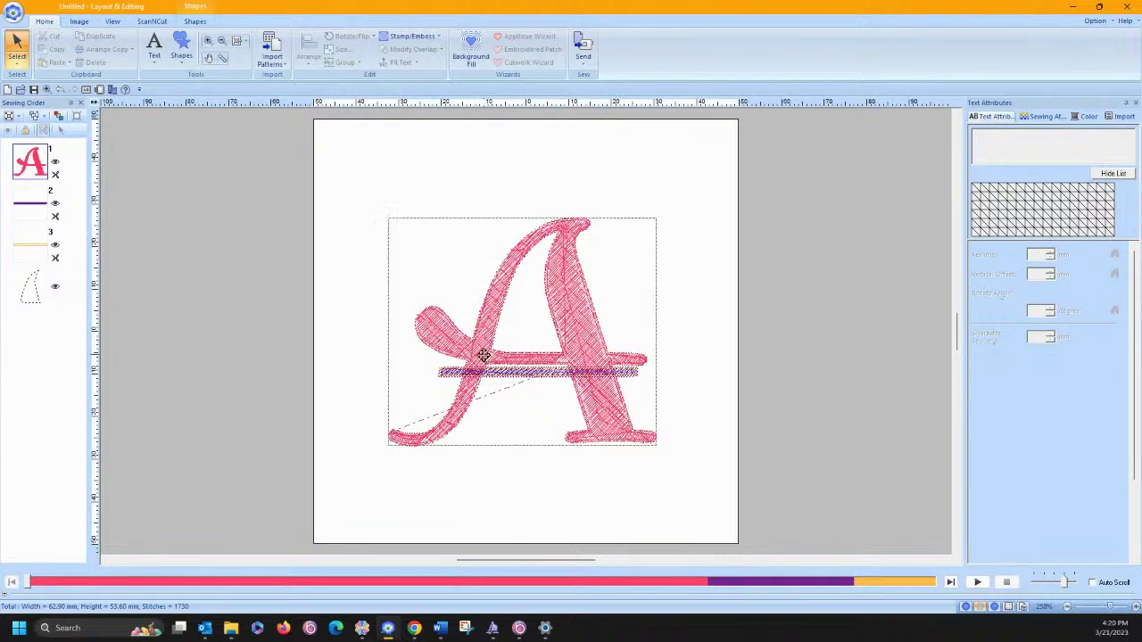
key("ctrl+a")
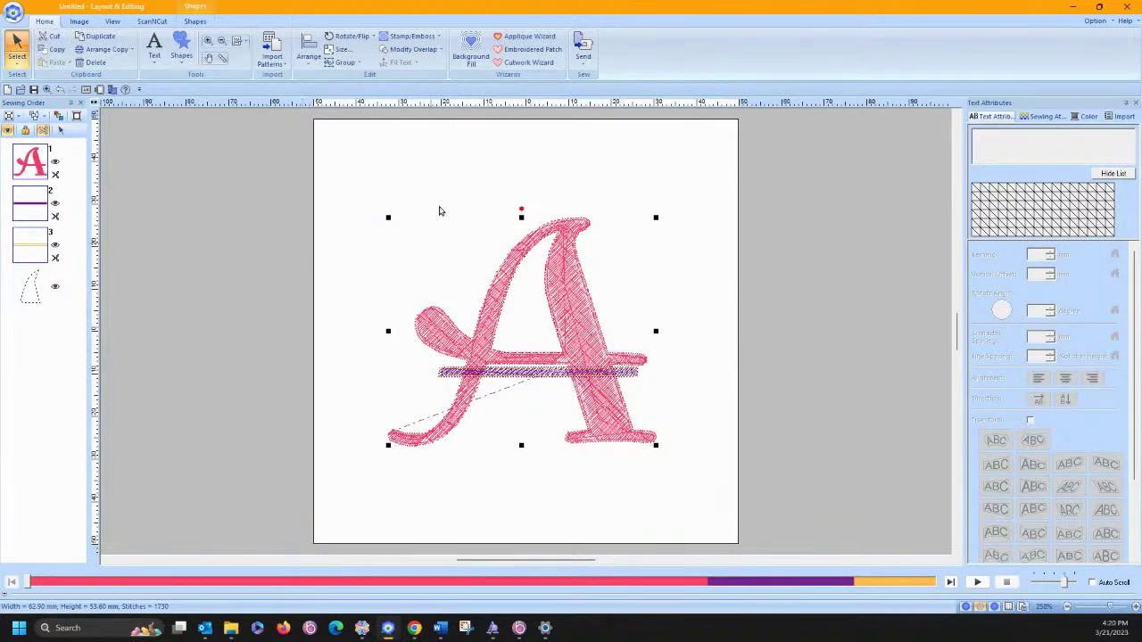
left_click(415, 49)
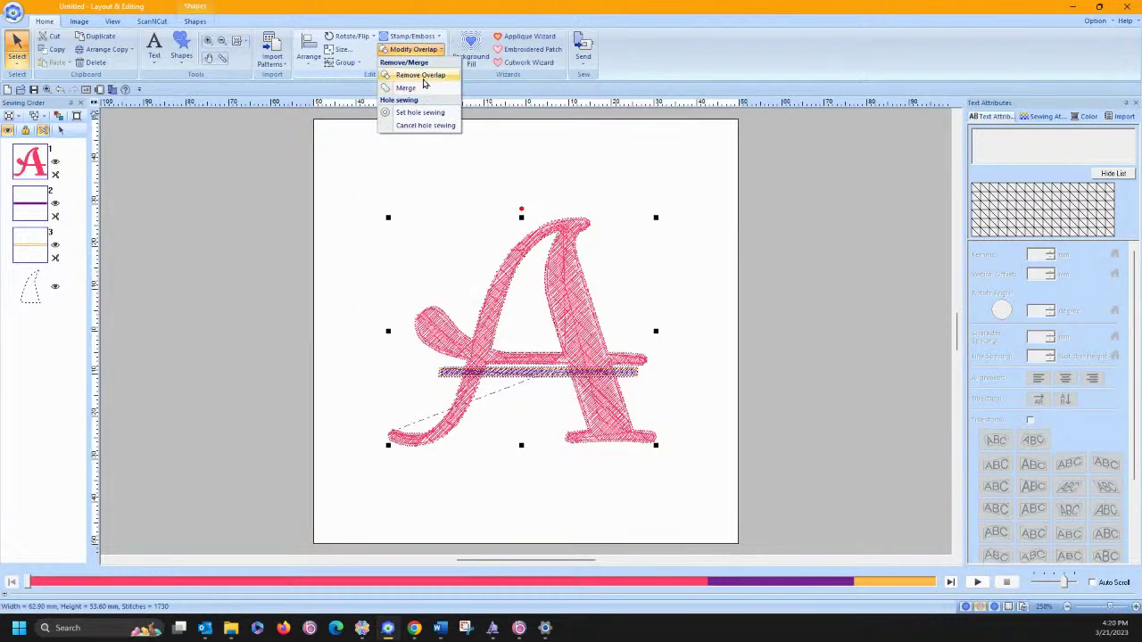
left_click(419, 88)
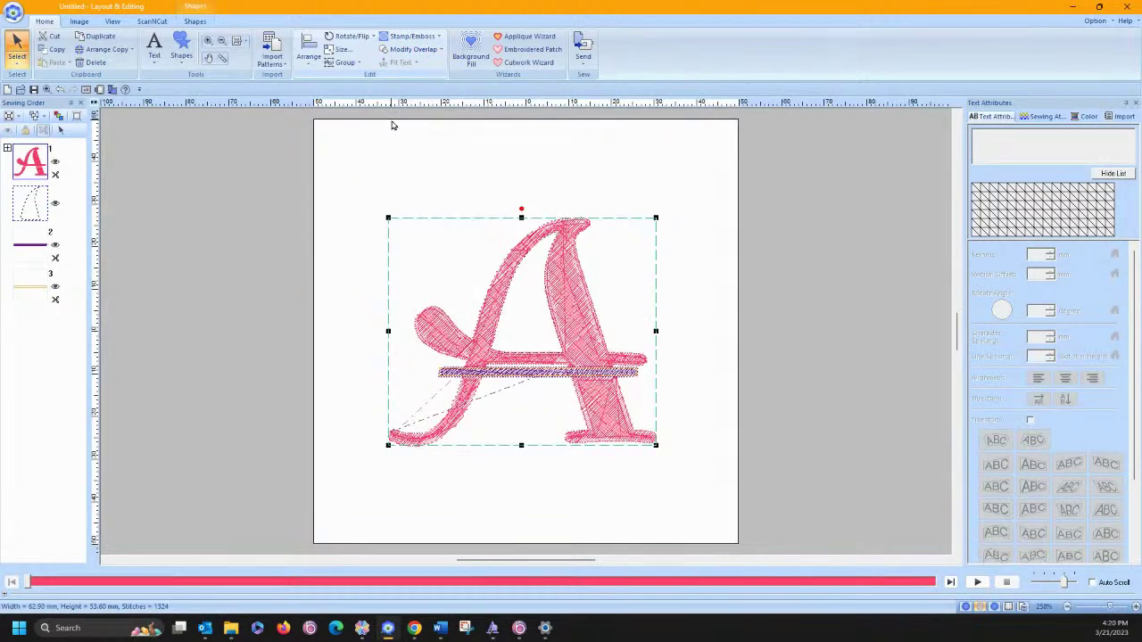
Move the thin rectangle below the letter A to inspect the cut, undo the move, and select the letter
left_click_drag(482, 369, 462, 506)
left_click(60, 89)
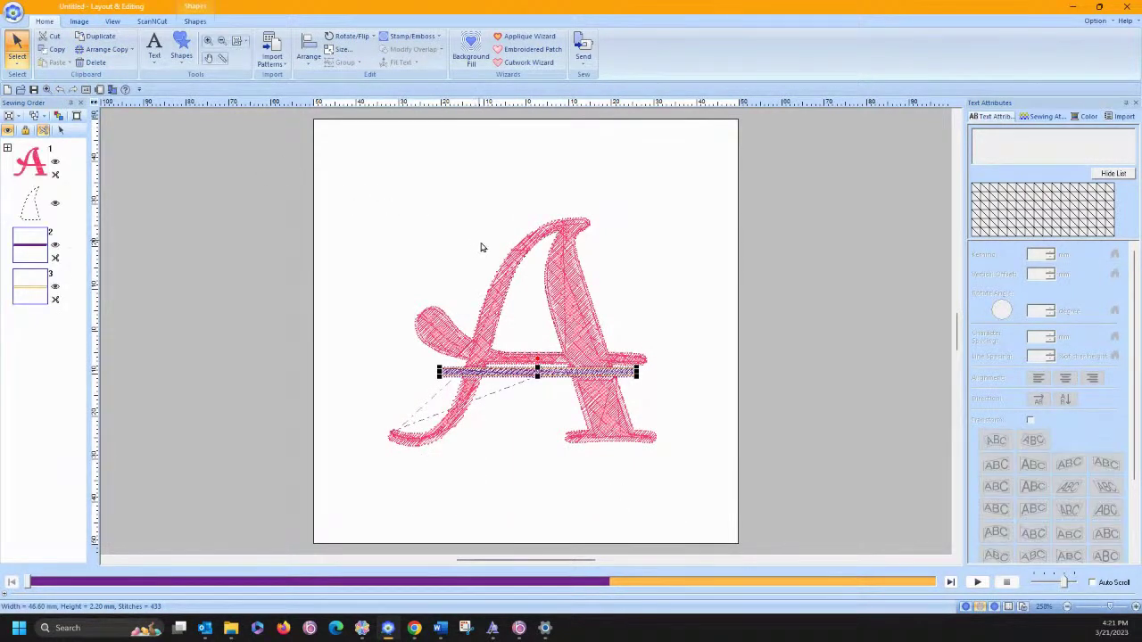
left_click(503, 279)
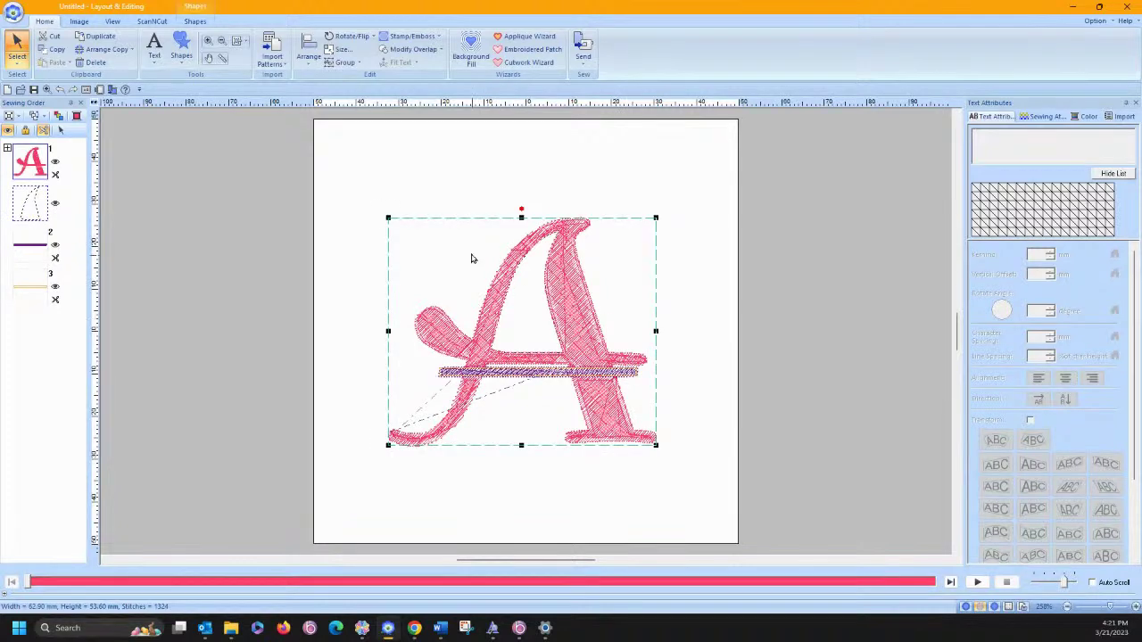
Ungroup the cut letter A so its upper and lower parts are separate objects
right_click(503, 268)
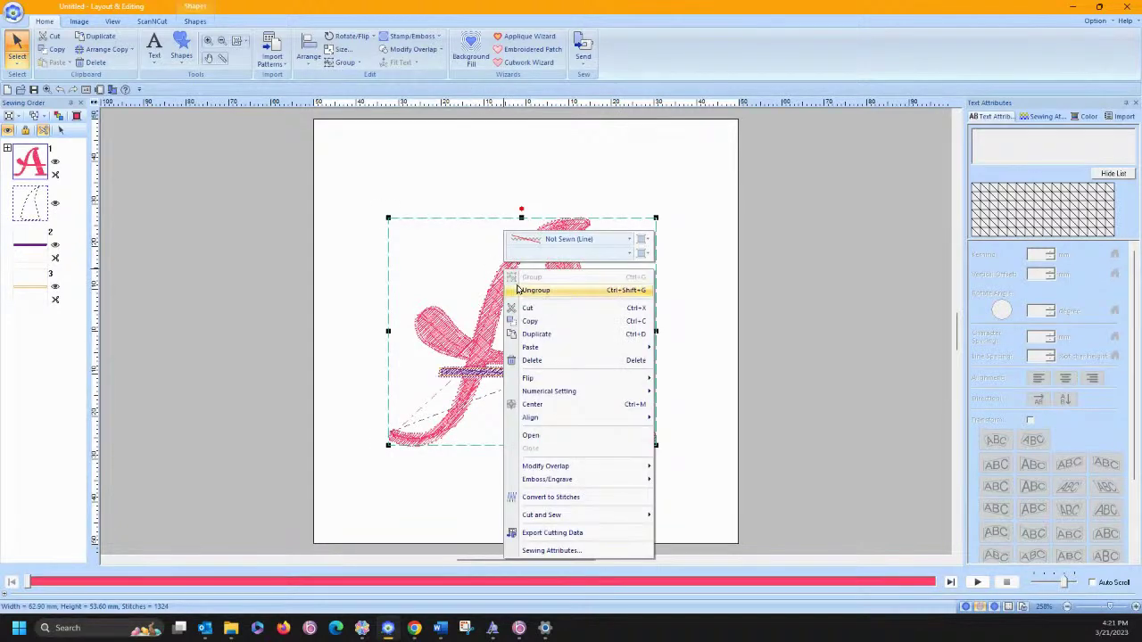
left_click(522, 289)
left_click(444, 406)
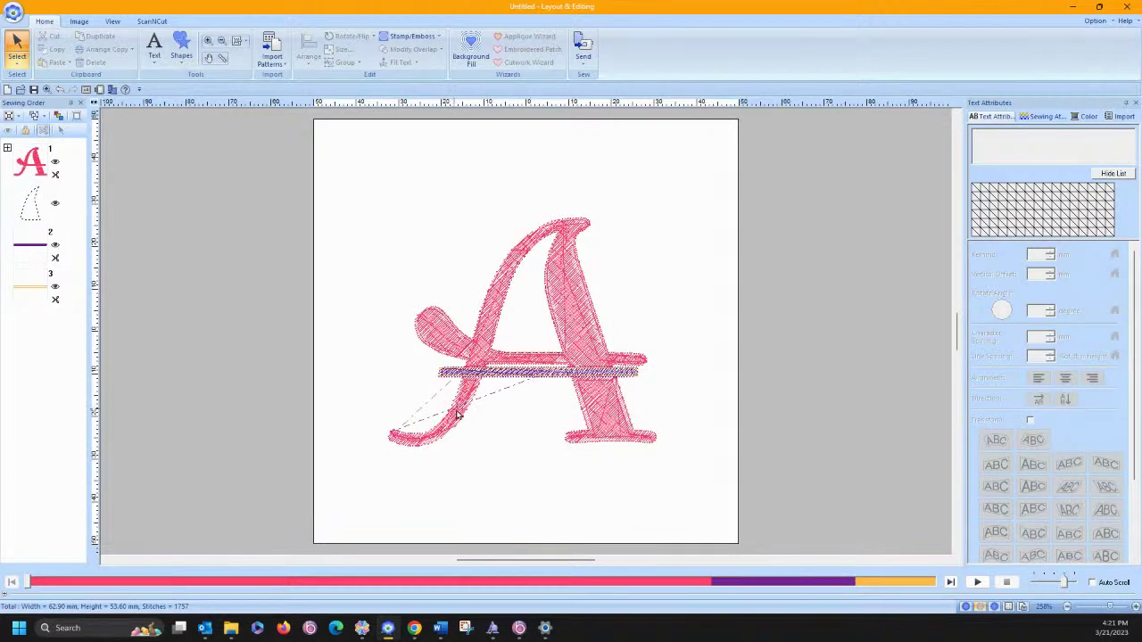
Move the lower part of the letter A straight down to open a gap wide enough for a name
left_click(602, 421)
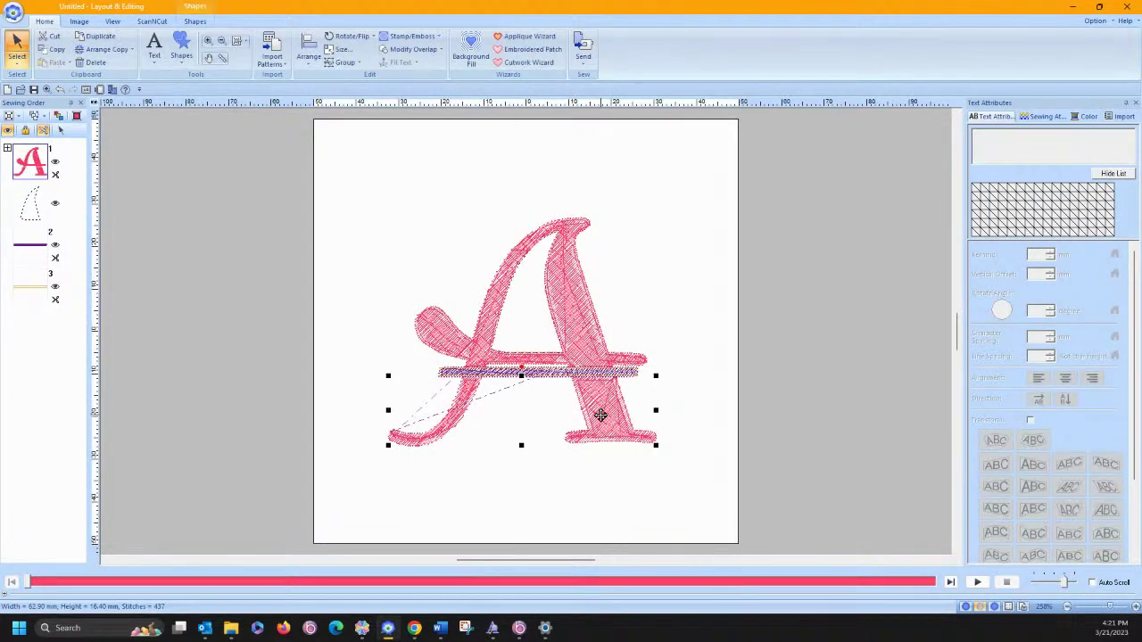
key("Down")
key("Down")
key("Down")
key("Down")
key("Down")
key("Down")
key("Down")
key("Down")
key("Down")
key("Down")
key("Down")
key("Down")
key("Down")
key("Down")
key("Down")
key("Down")
key("Down")
key("Down")
key("Down")
key("Down")
key("Down")
key("Down")
key("Down")
key("Down")
key("Down")
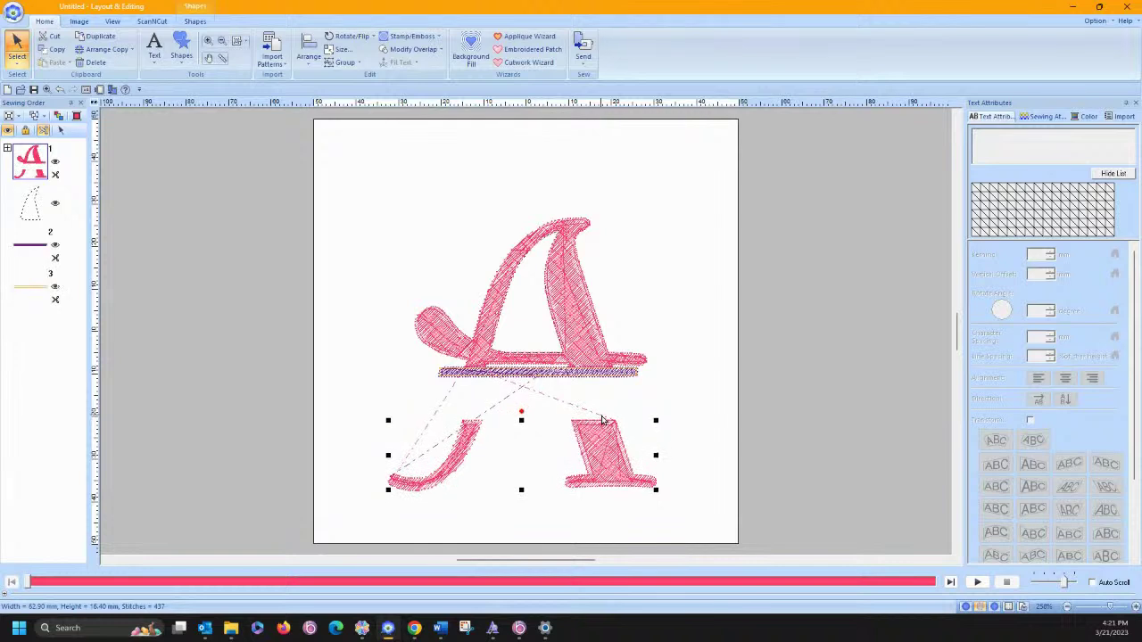
key("Down")
key("Down")
key("Down")
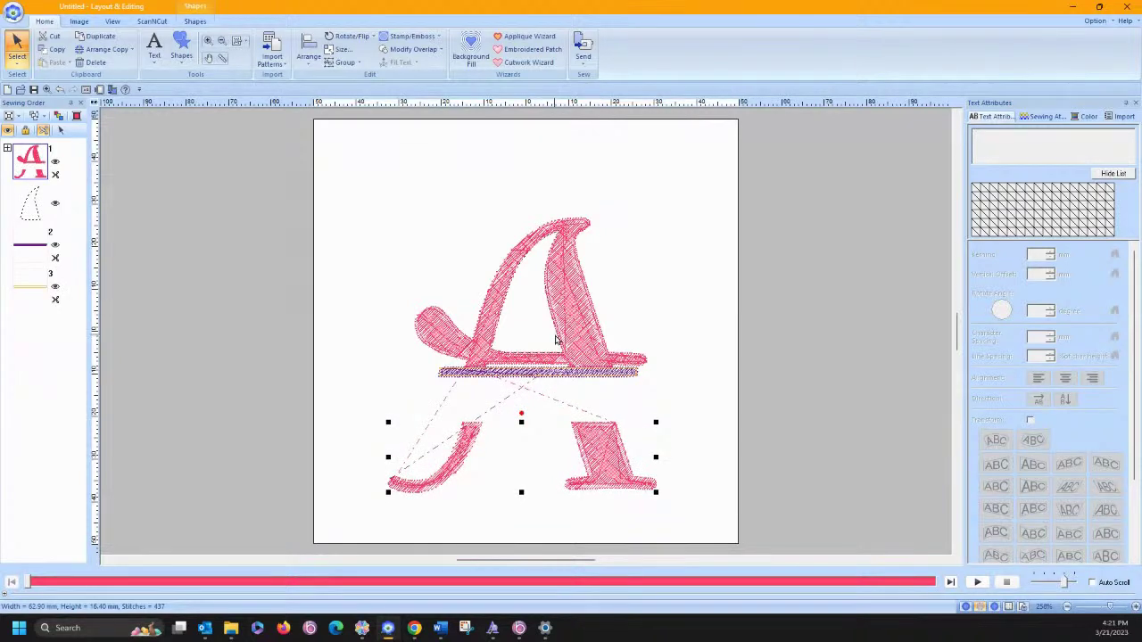
Draw a horizontal straight line about 60 mm long along the upper part's cut edge and set it to Zigzag Stitch
left_click(508, 373)
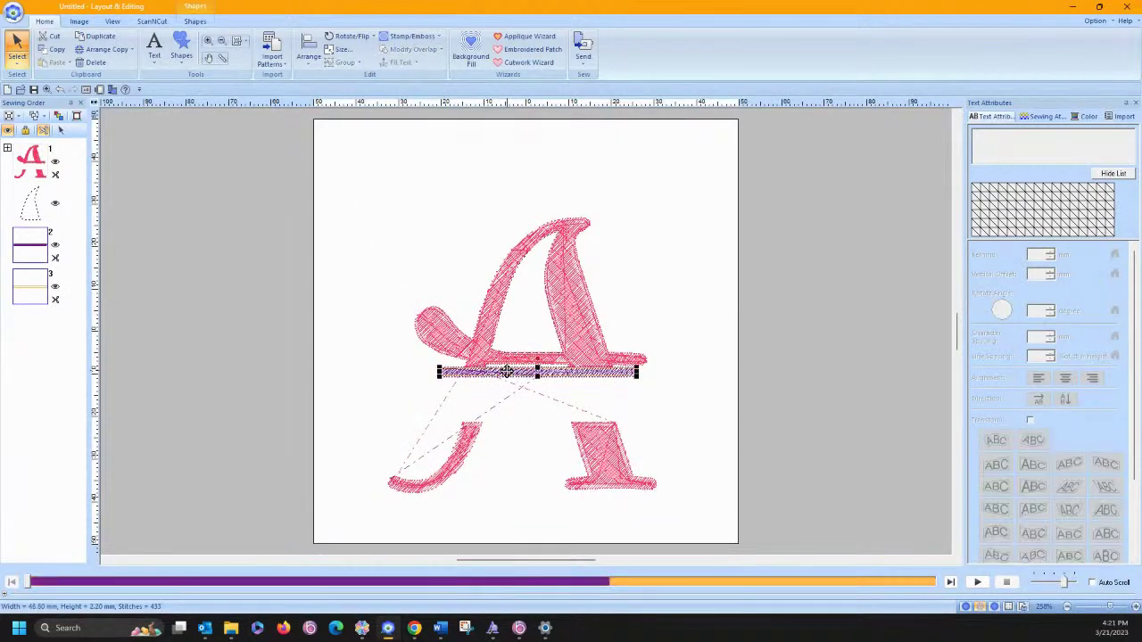
left_click(182, 53)
left_click(256, 98)
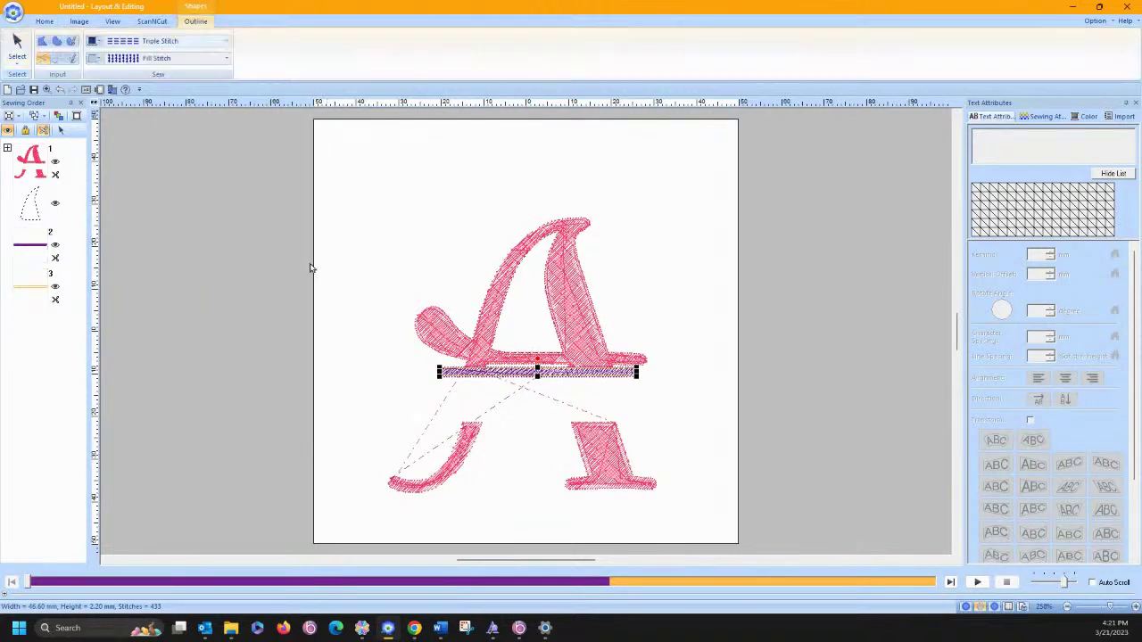
left_click(409, 371)
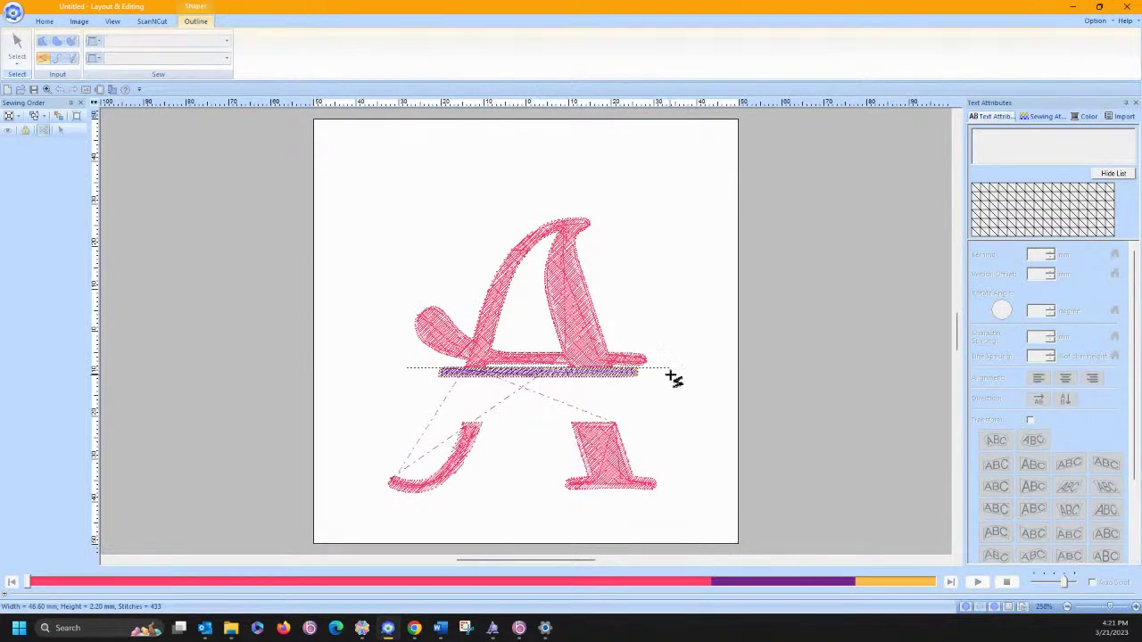
double_click(662, 373)
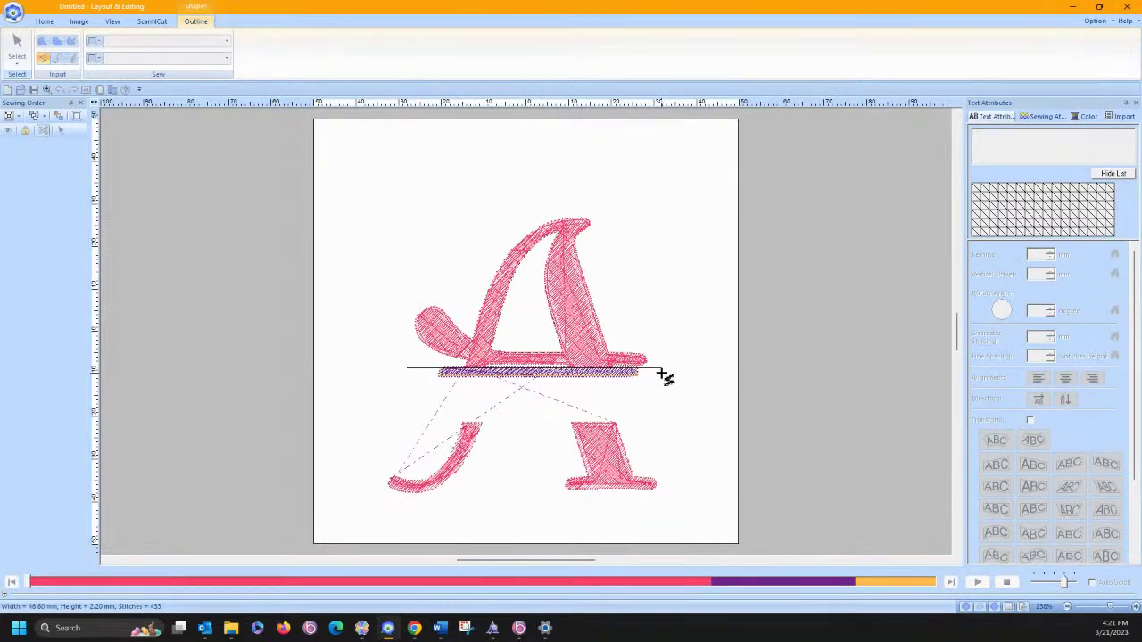
left_click(16, 44)
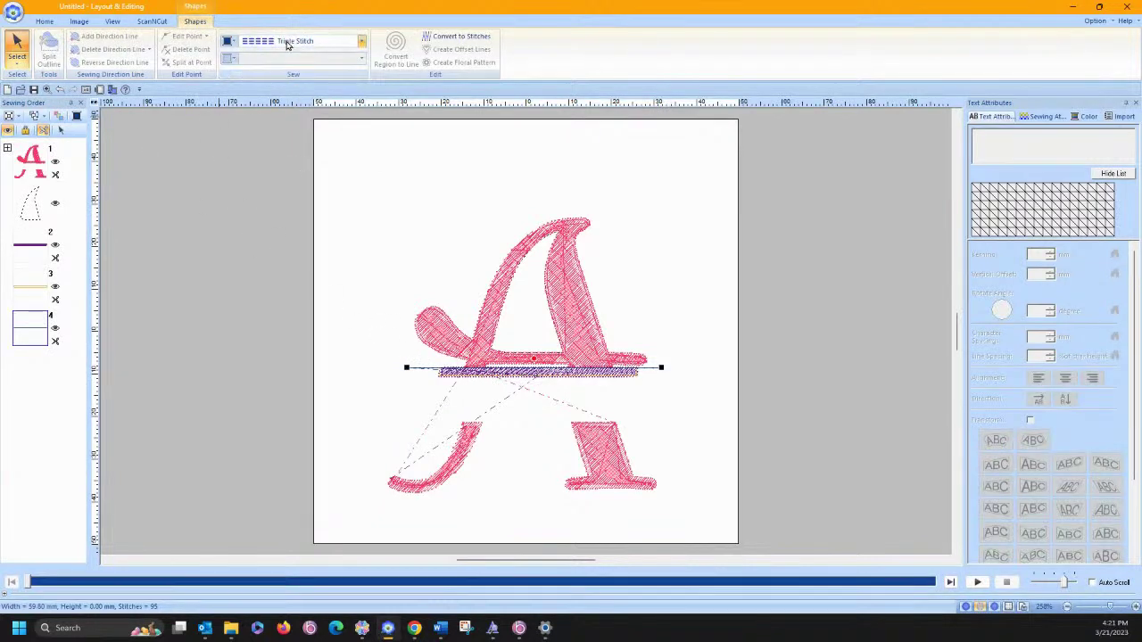
left_click(362, 41)
left_click(285, 70)
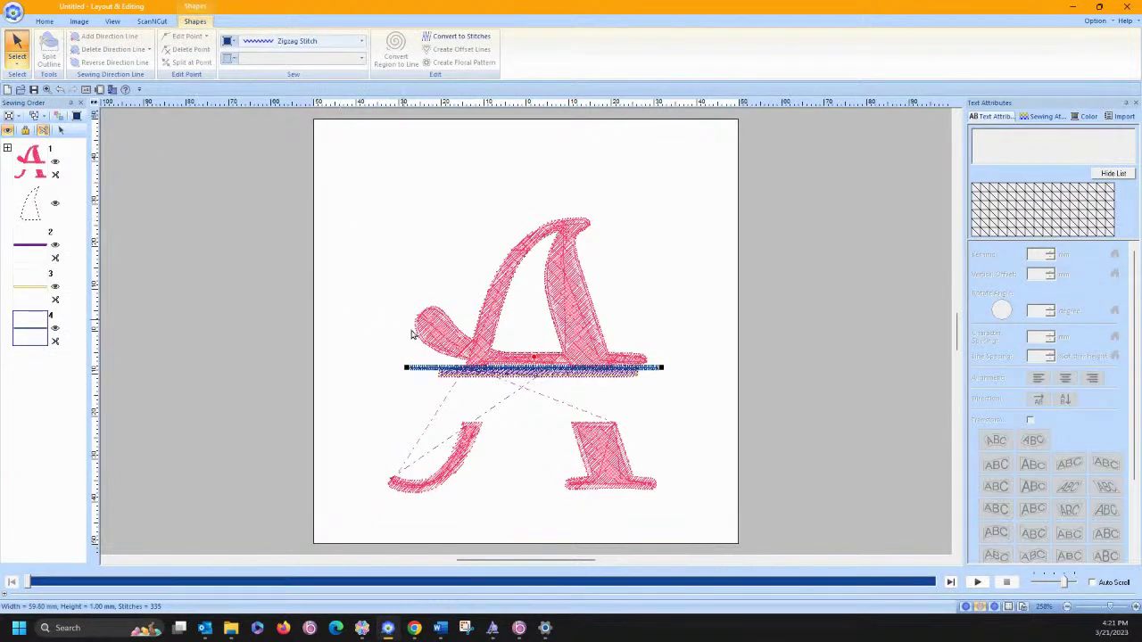
Make a horizontal mirror copy of the zigzag line, placing the copy along the cut edge of the letter's lower part
left_click(45, 22)
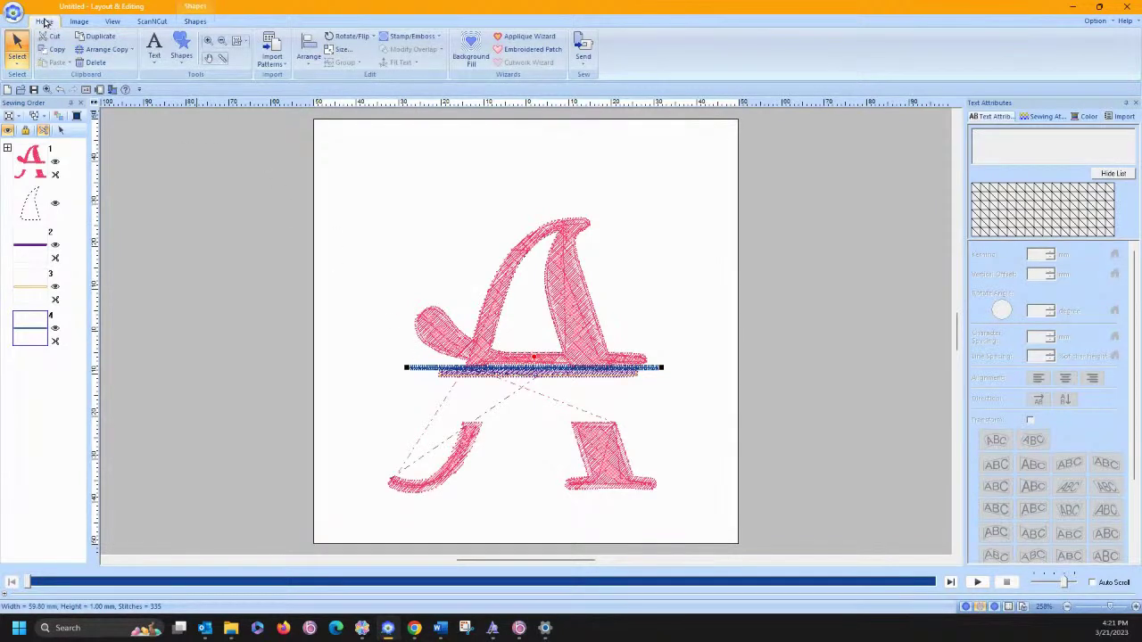
left_click(101, 51)
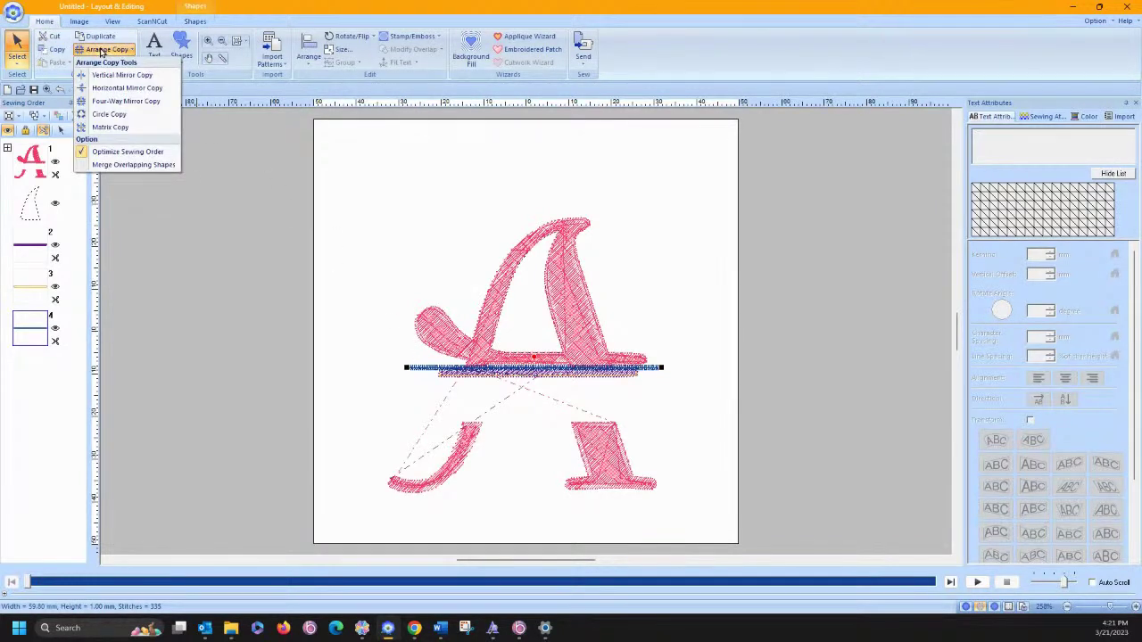
left_click(115, 87)
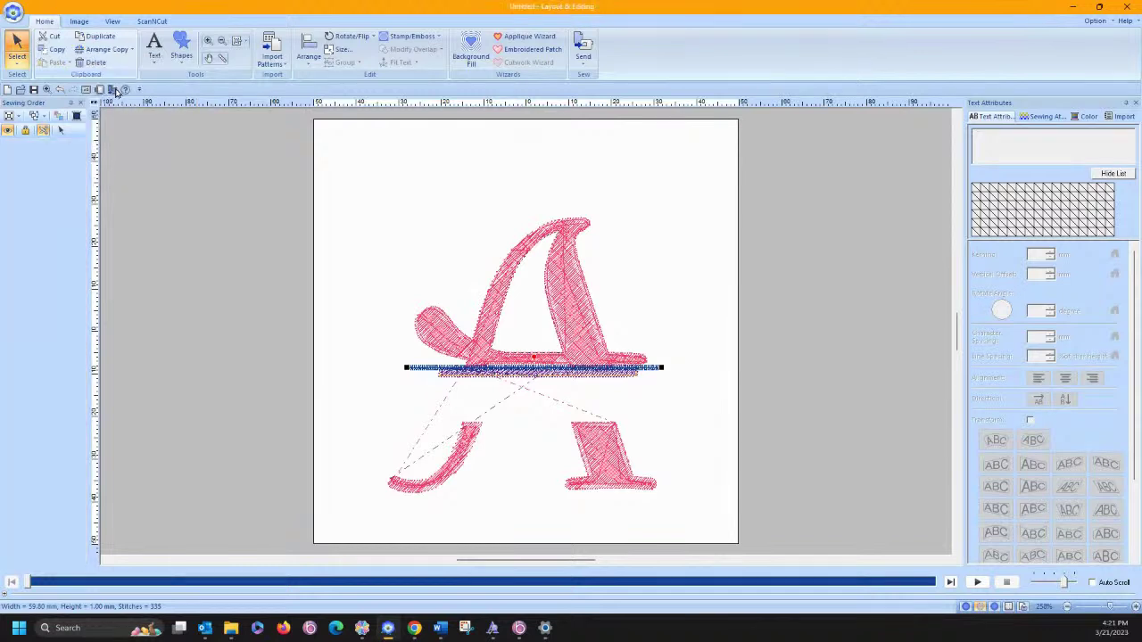
left_click_drag(458, 365, 465, 395)
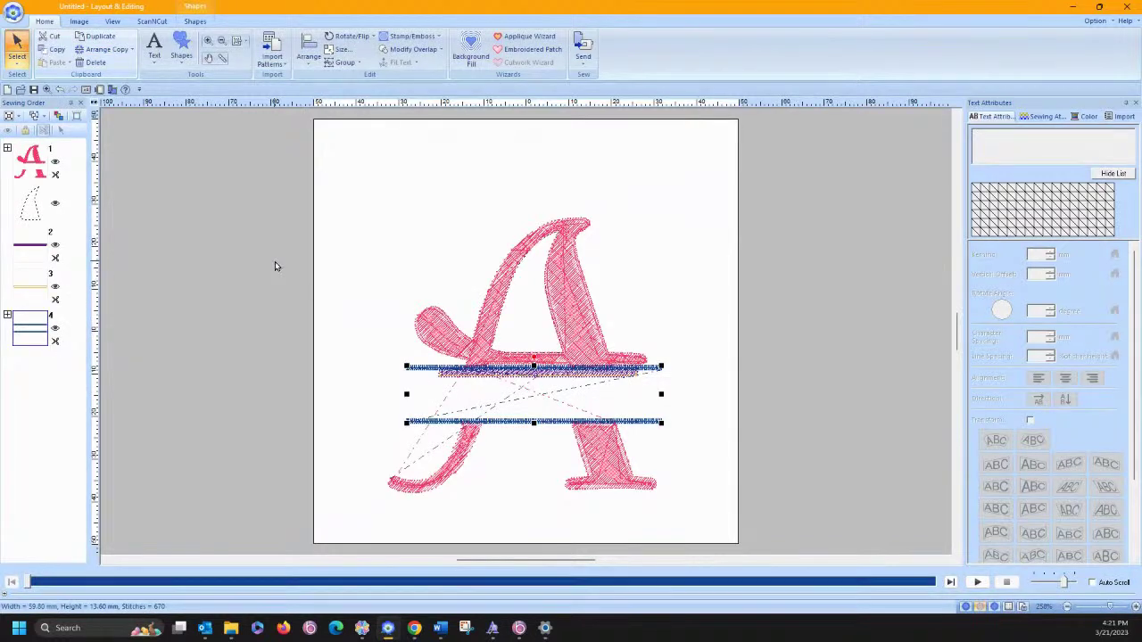
Delete the thin rectangle that was used to cut the letter A
left_click(416, 368)
left_click(454, 372)
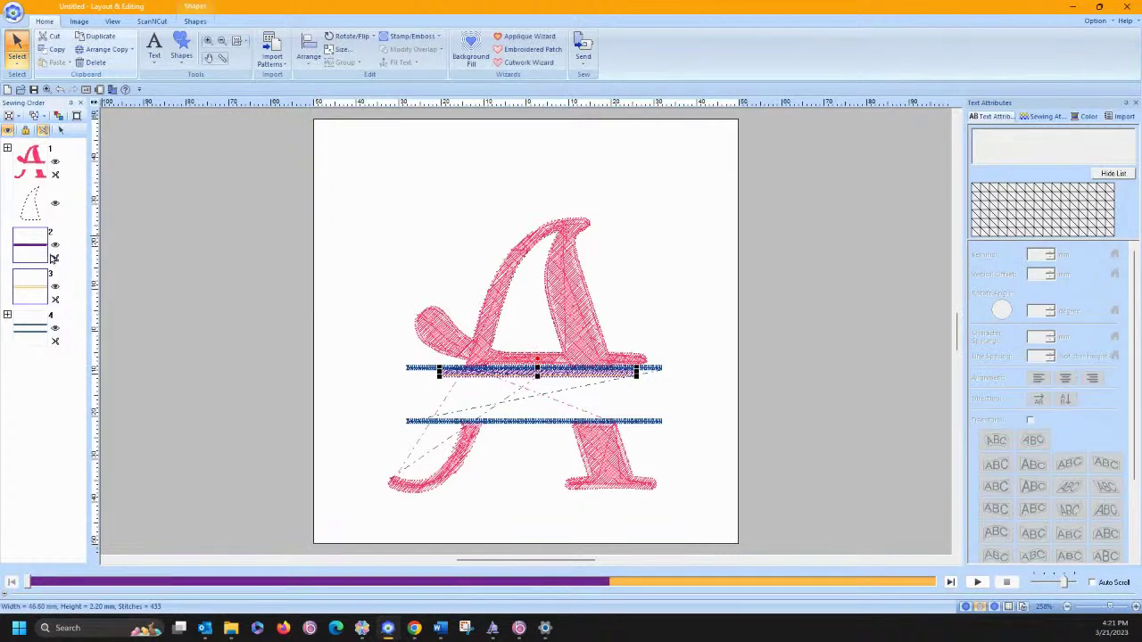
key("Delete")
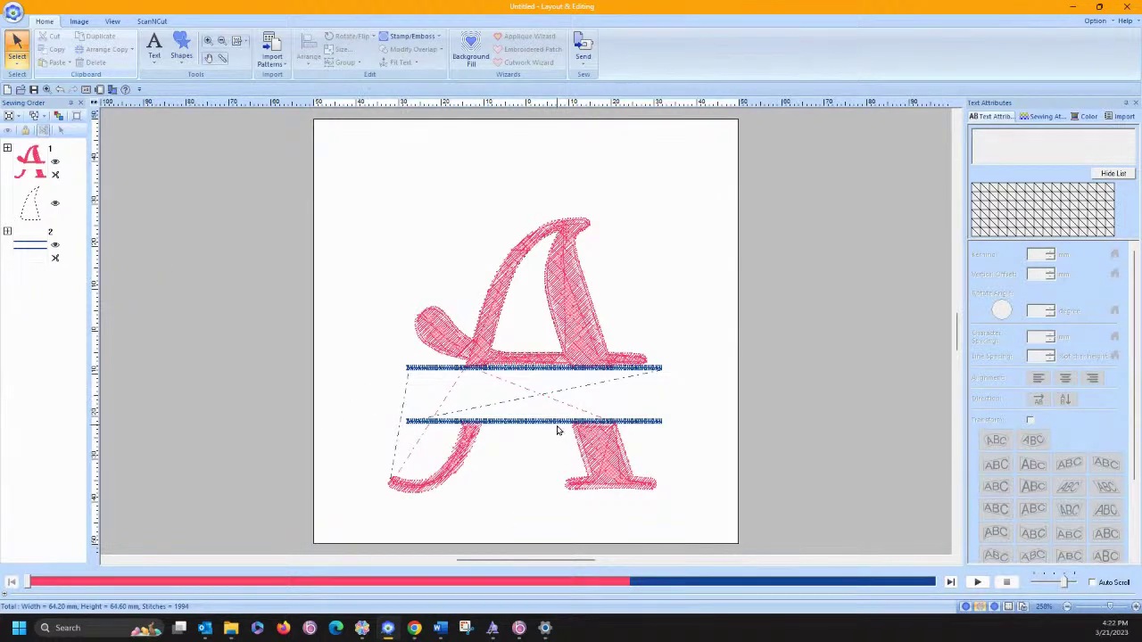
Nudge the lower left leg slightly left and the lower right leg slightly right to follow the letter's slant
left_click(472, 448)
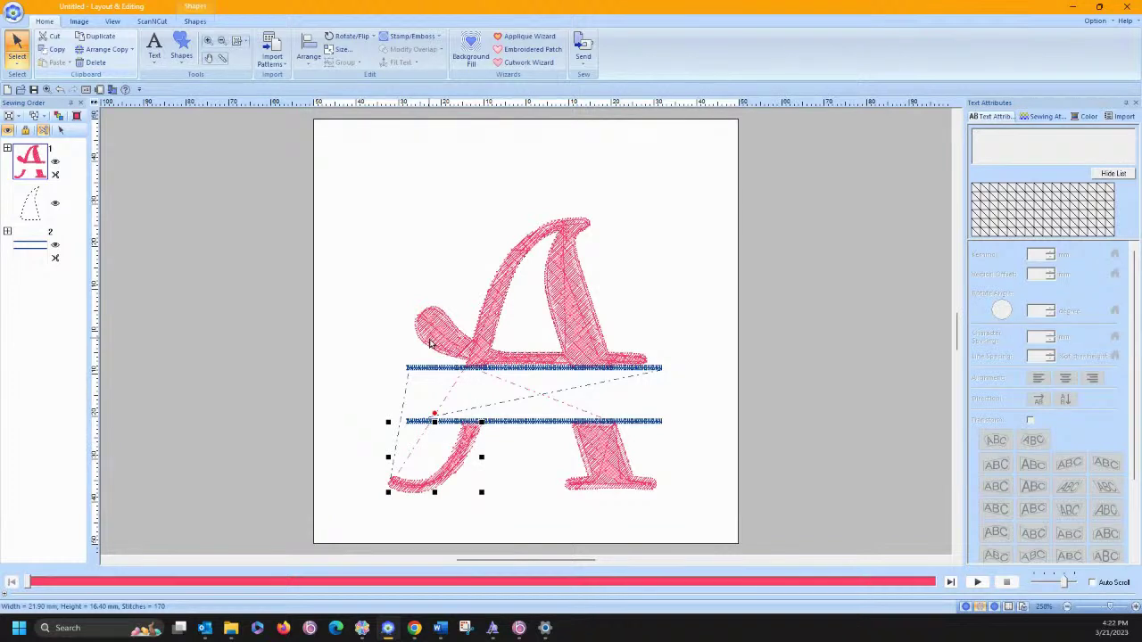
key("Left")
key("Left")
key("Left")
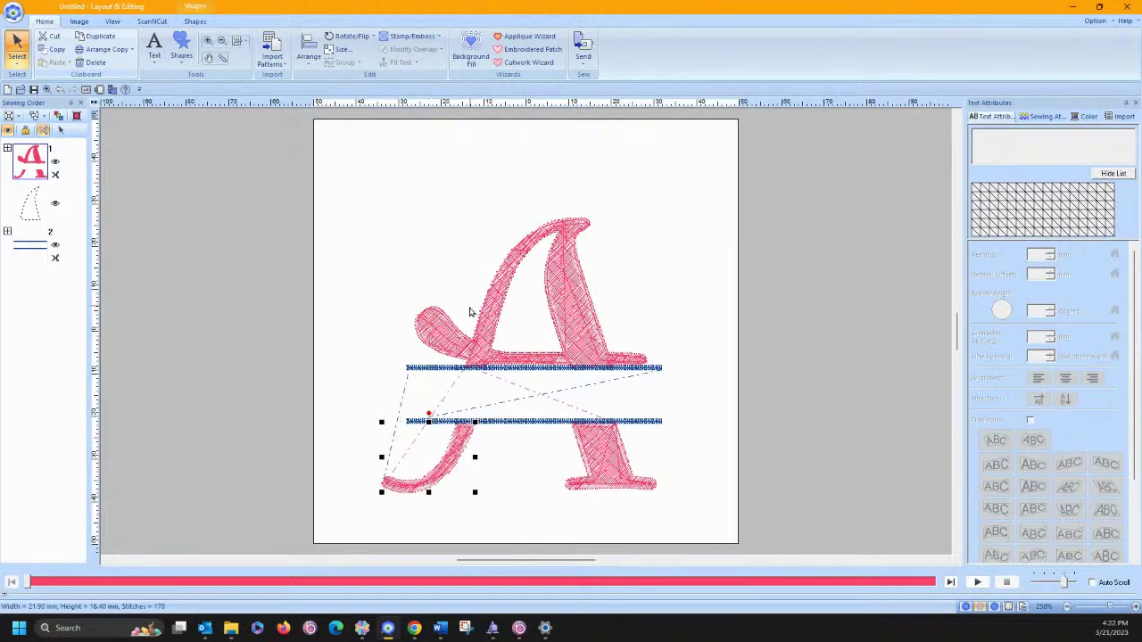
left_click(611, 448)
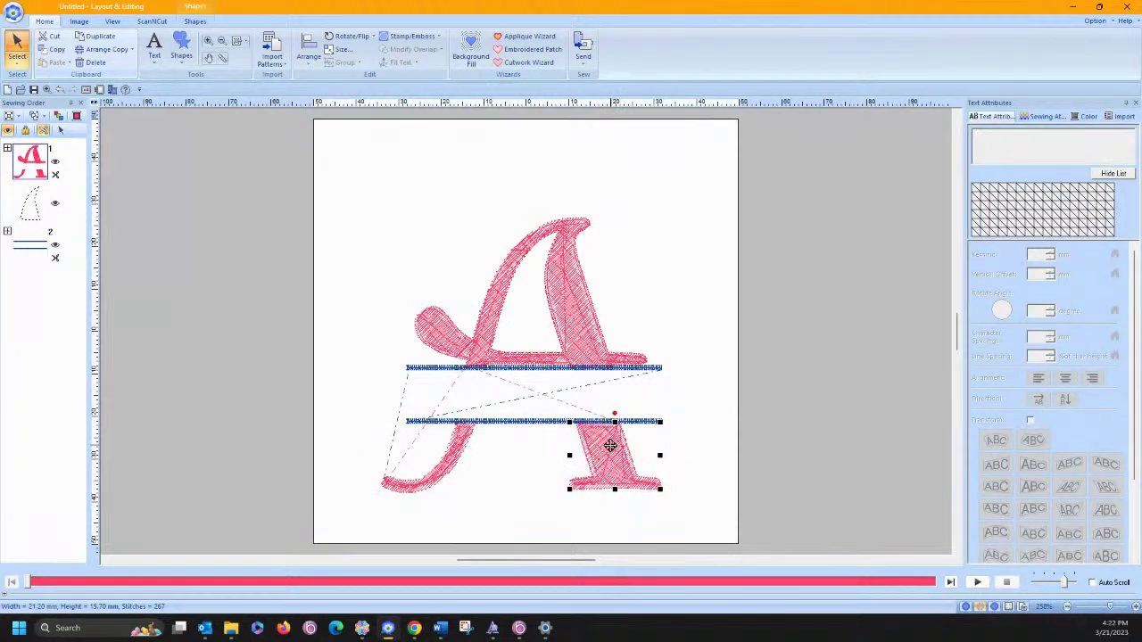
key("Right")
key("Right")
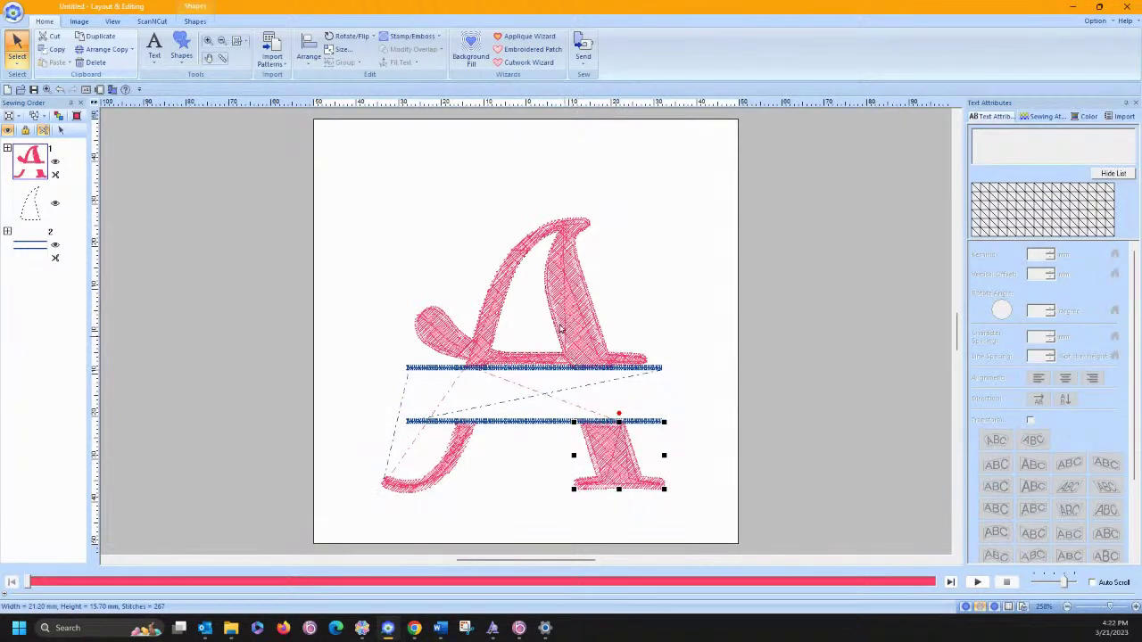
key("Right")
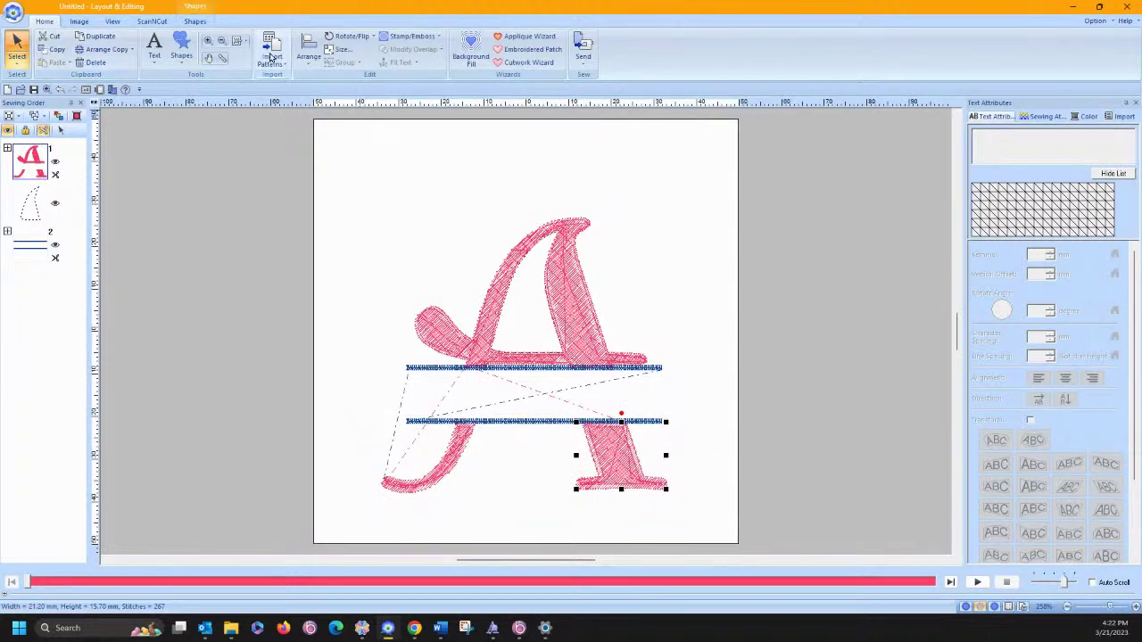
Draw two slanted guide lines across the gap, one along each leg from the upper part to the lower part
left_click(181, 51)
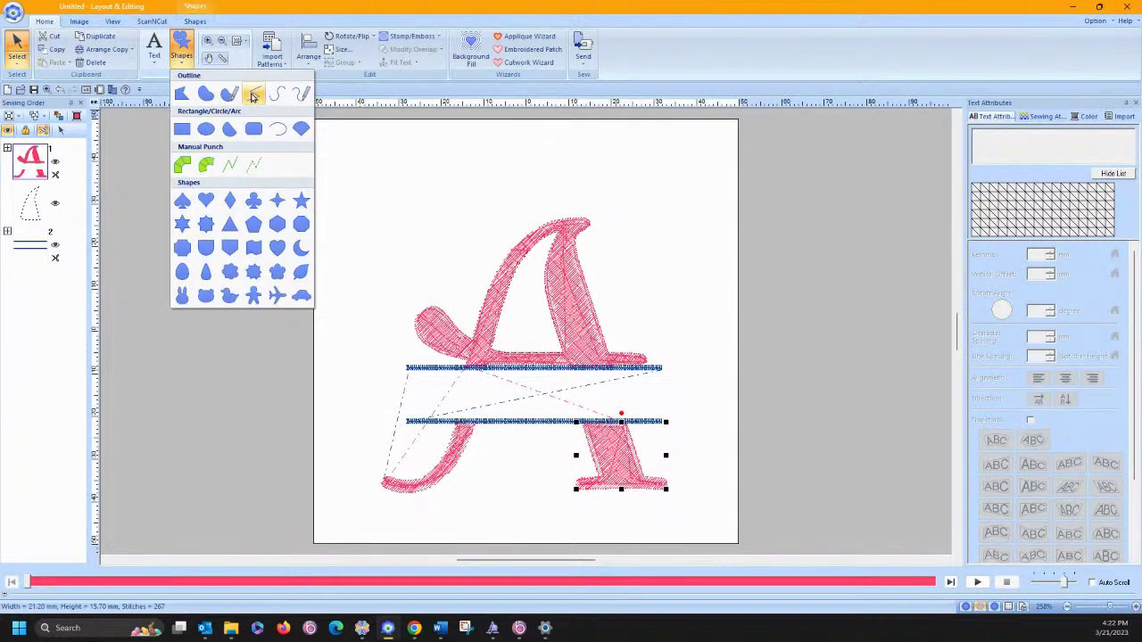
left_click(255, 93)
left_click(616, 370)
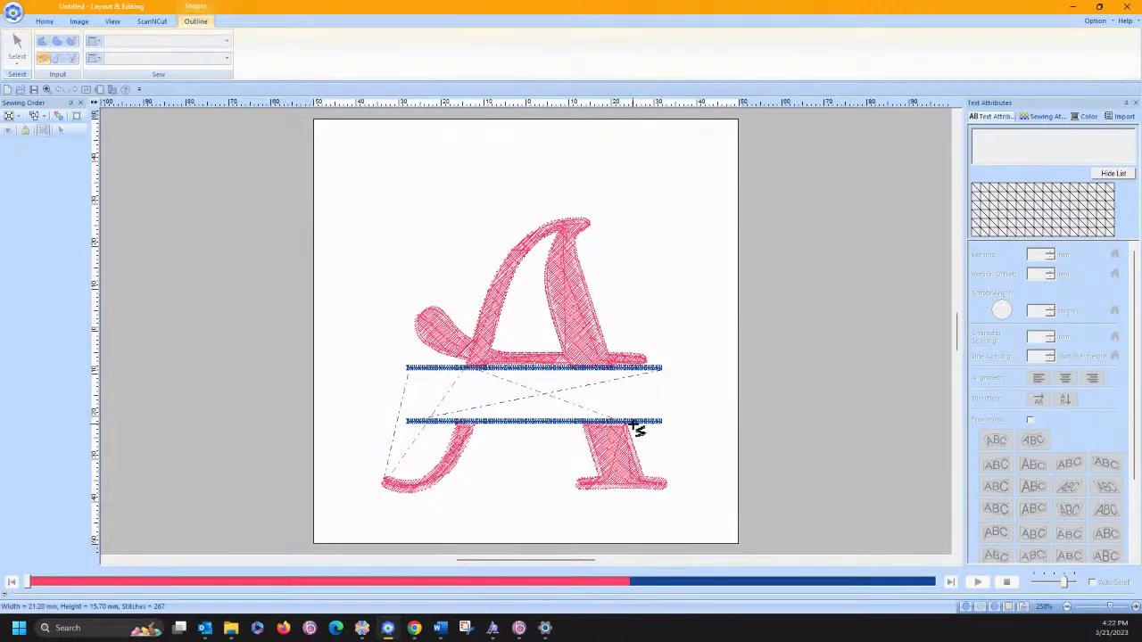
double_click(630, 439)
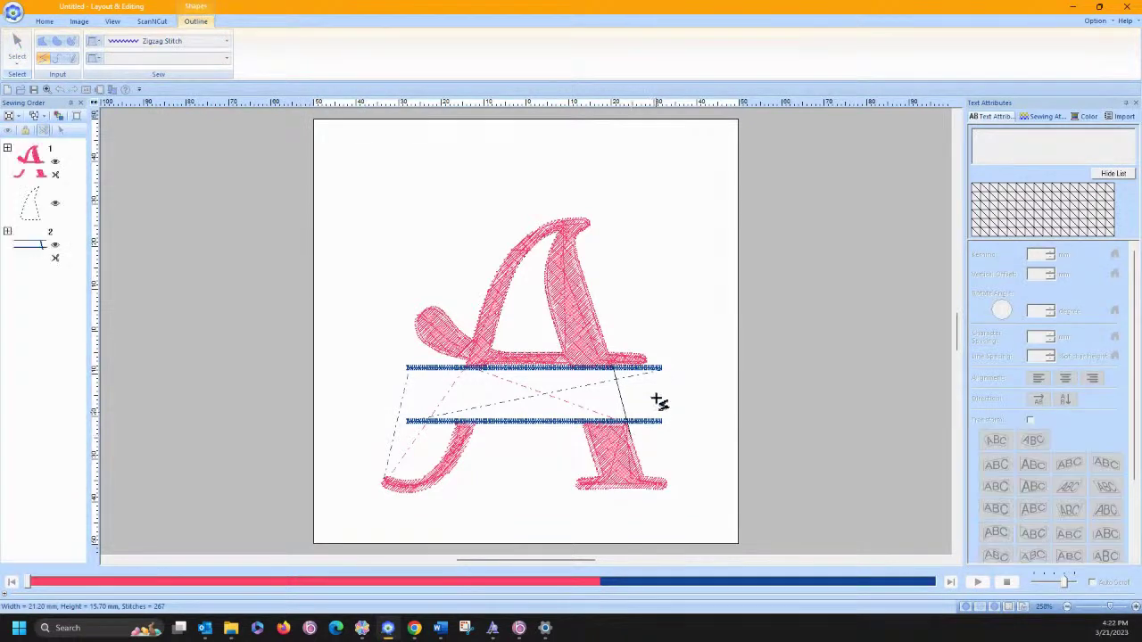
left_click(465, 369)
double_click(457, 437)
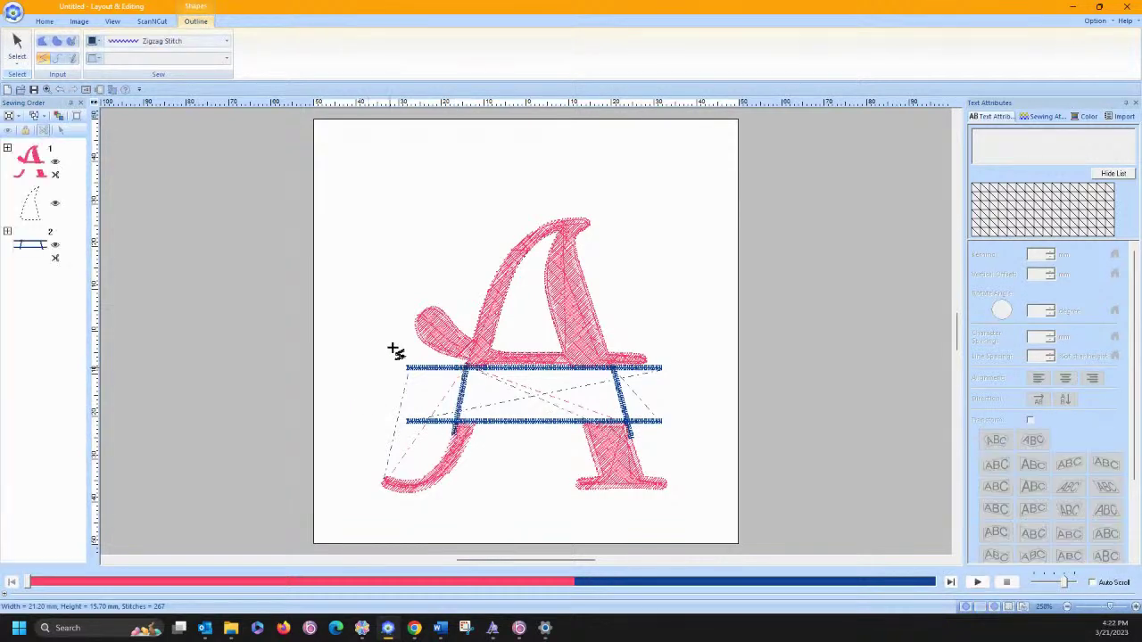
Set both slanted guide lines to Not Sewn (Line)
left_click(19, 40)
left_click(461, 398)
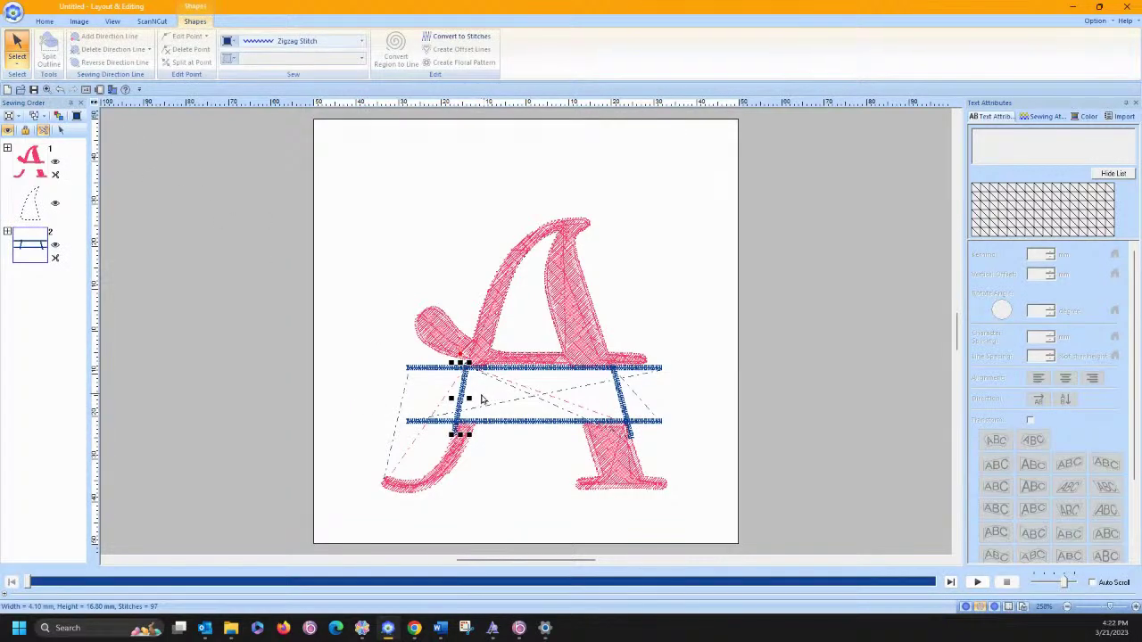
left_click(616, 388, "ctrl")
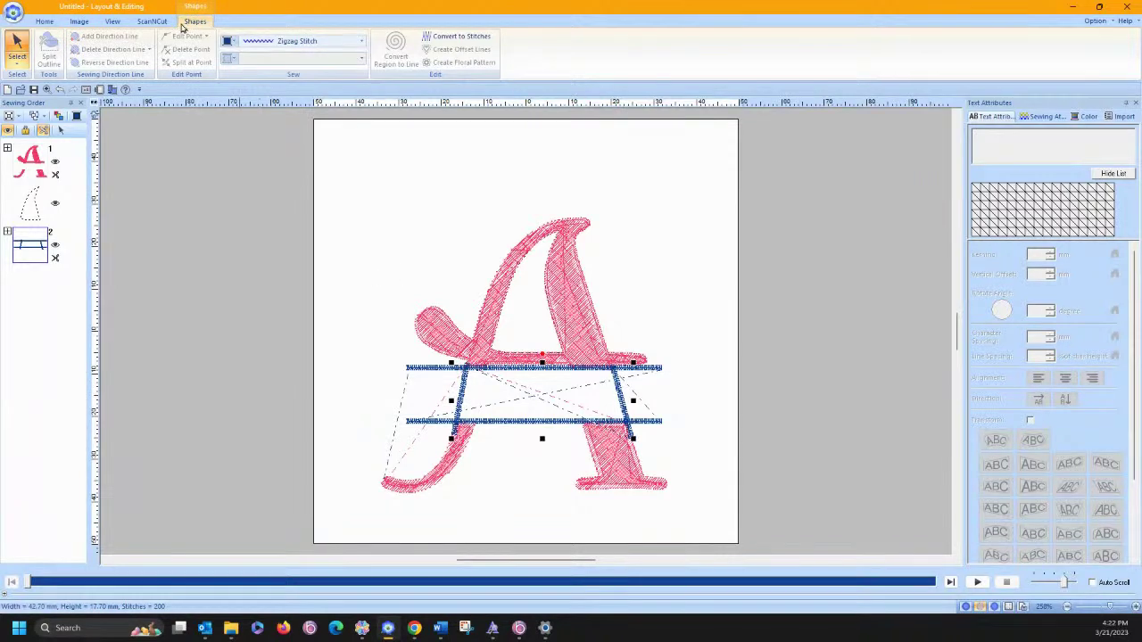
left_click(266, 41)
left_click(267, 55)
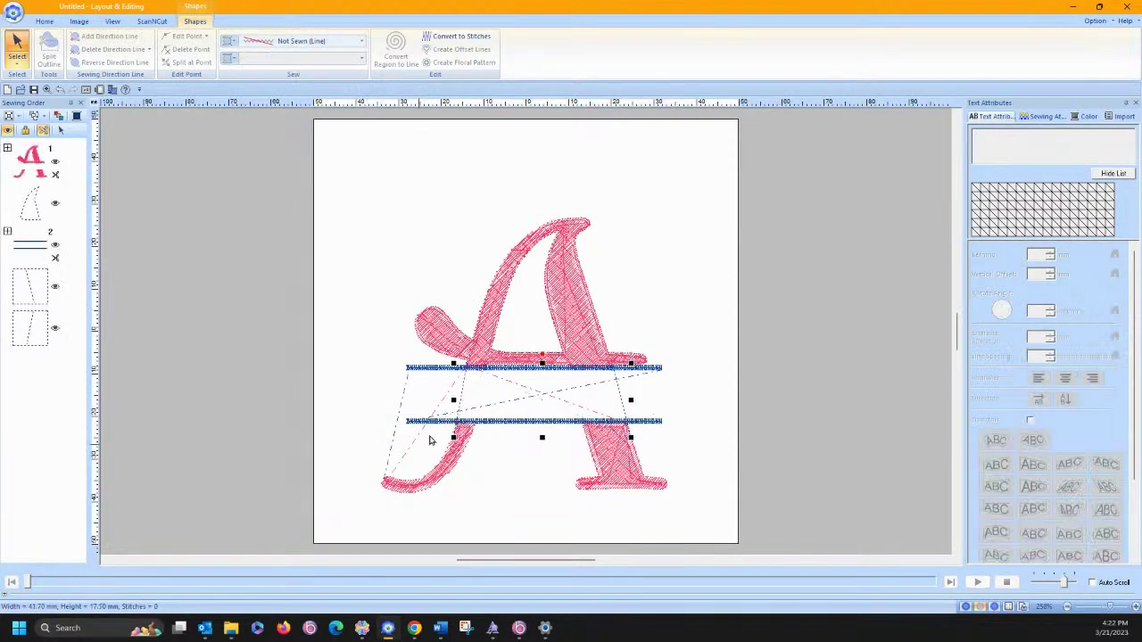
Select and delete the two slanted guide lines between the letter's upper and lower legs
left_click(687, 455)
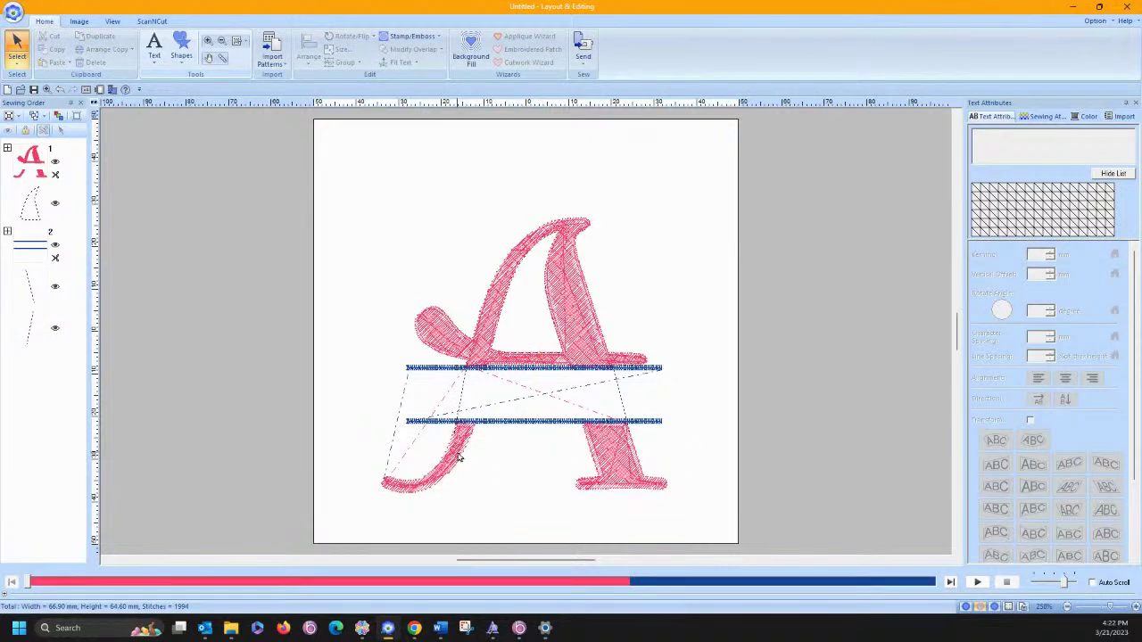
left_click(462, 400)
left_click(614, 390)
left_click(350, 320)
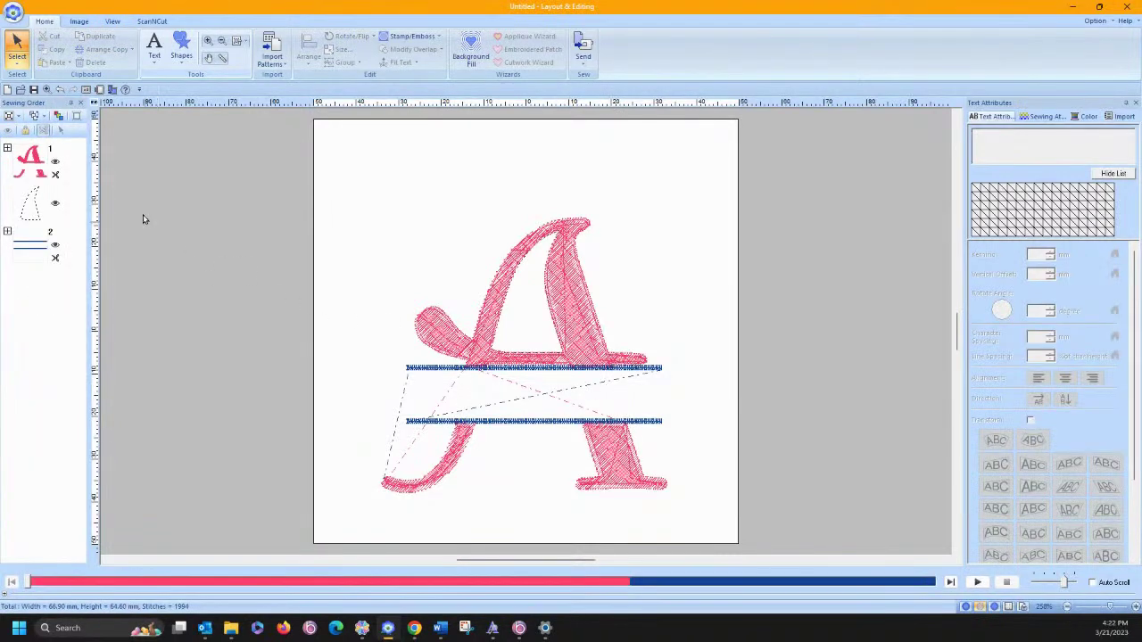
Add the person's first name in 10 mm Dalliance Roman text and position it in the gap between the zigzag lines
left_click(155, 52)
left_click(155, 94)
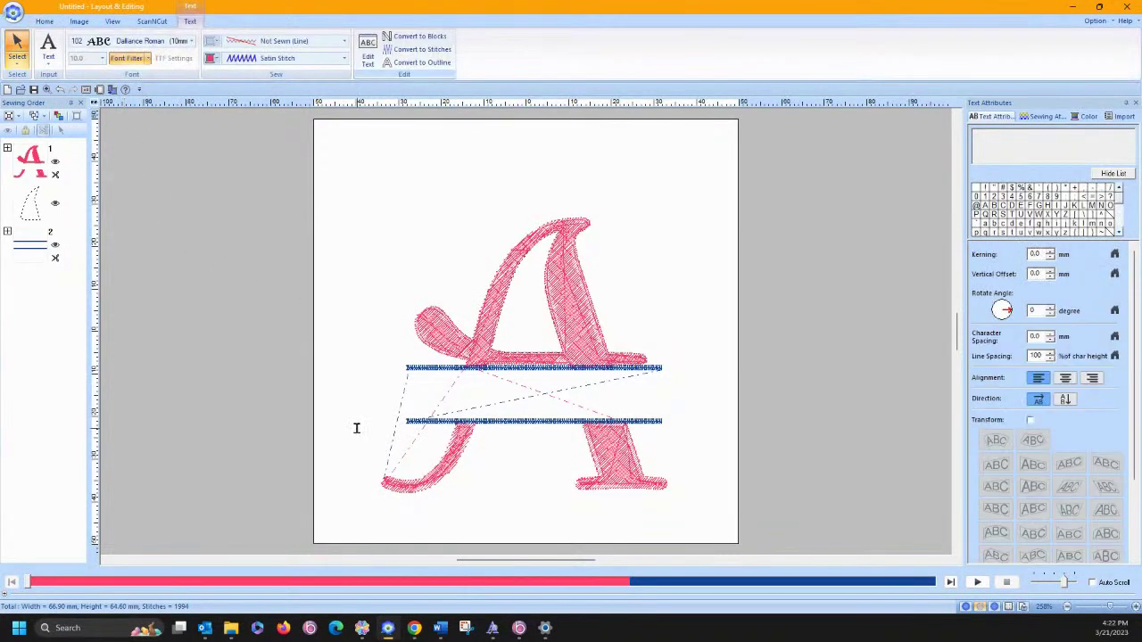
left_click(411, 401)
type("Amanda")
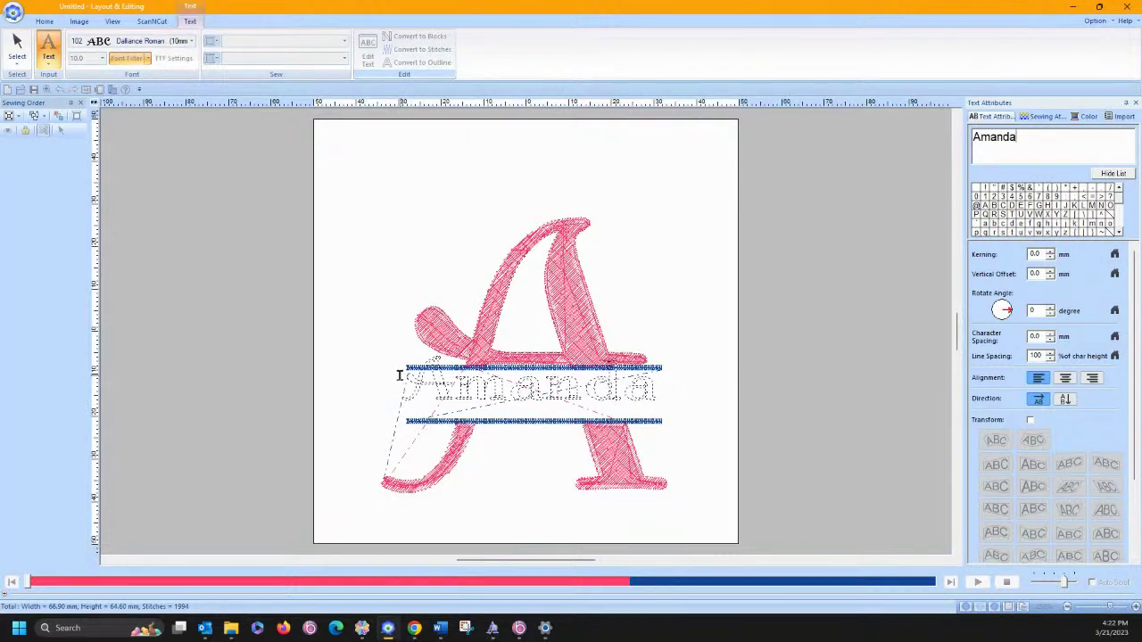
key("Return")
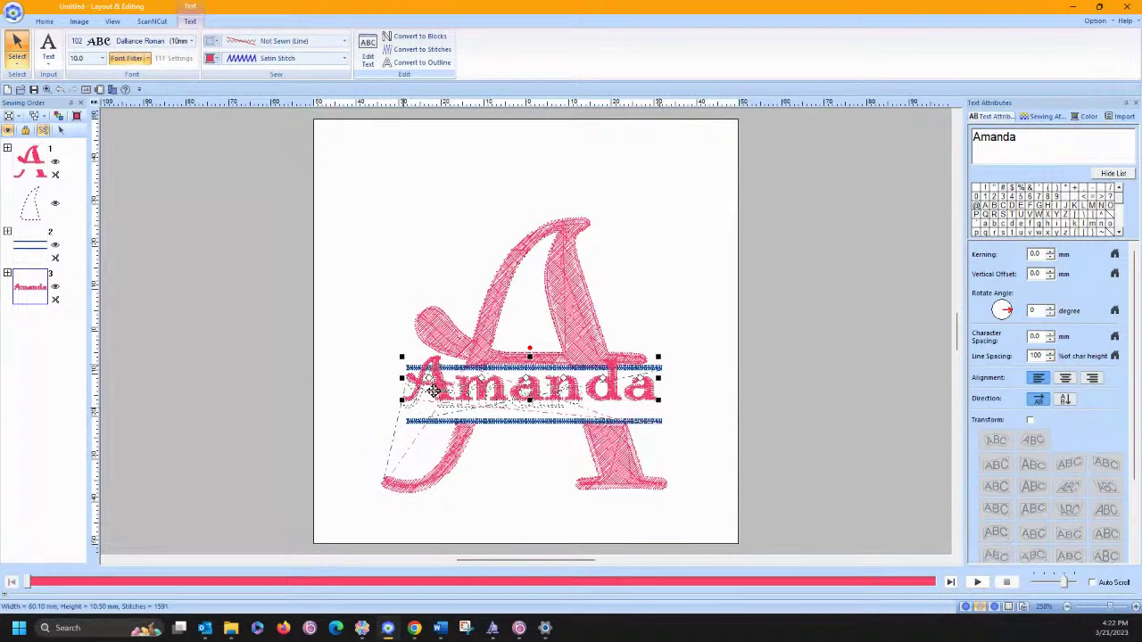
left_click_drag(433, 392, 435, 391)
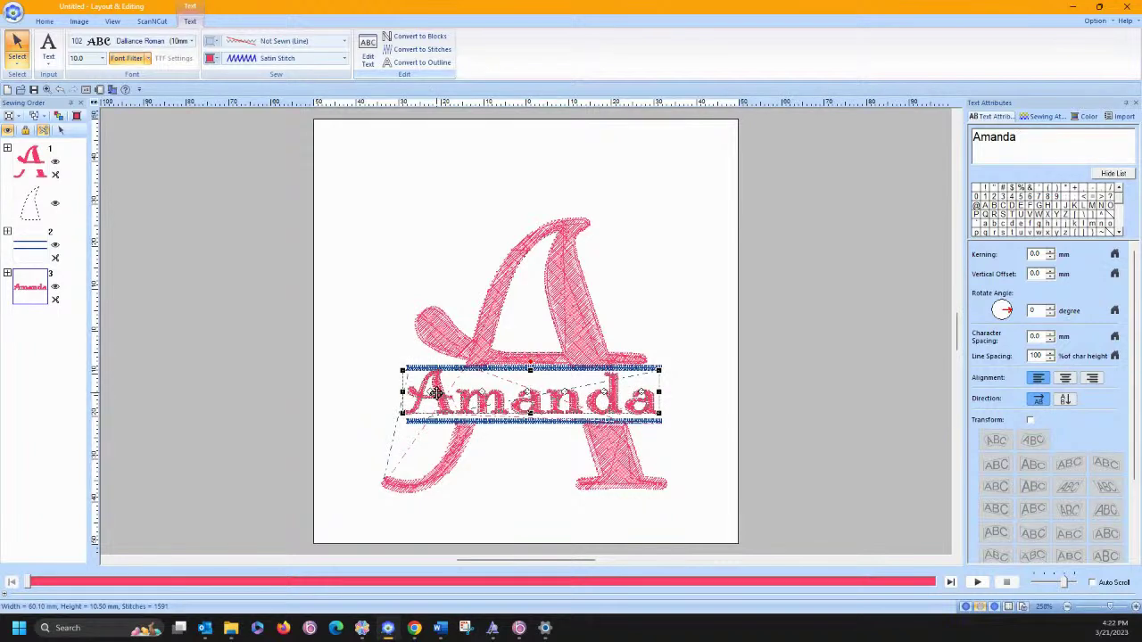
Draw two slanted Not Sewn (Line) guide lines across the gap, one along the outer edge of each leg
left_click(222, 349)
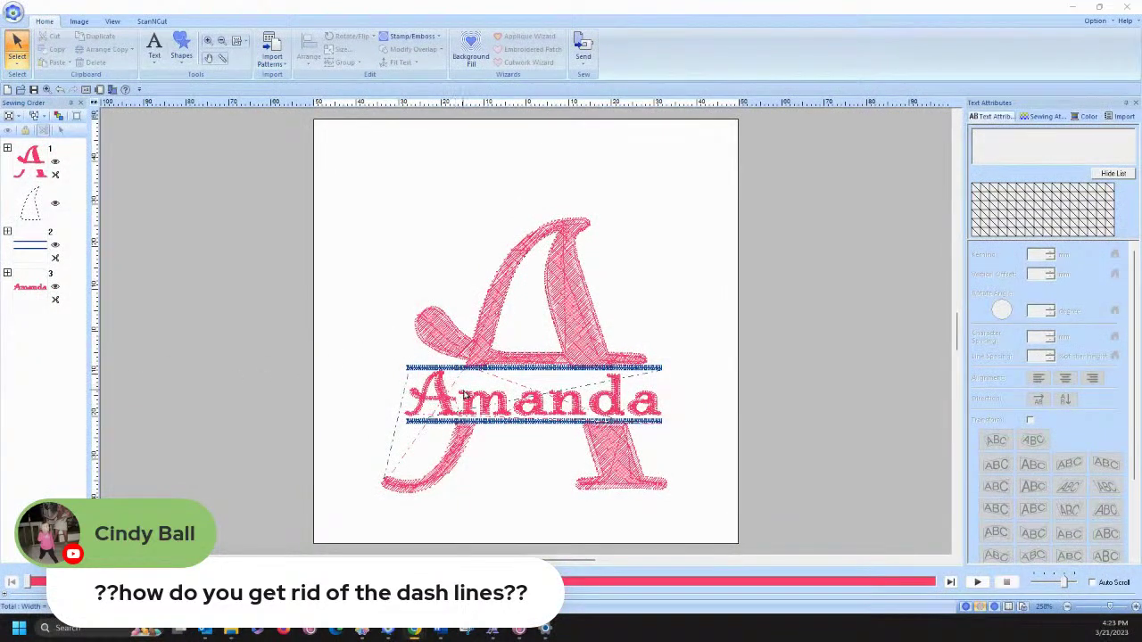
left_click(182, 53)
left_click(254, 94)
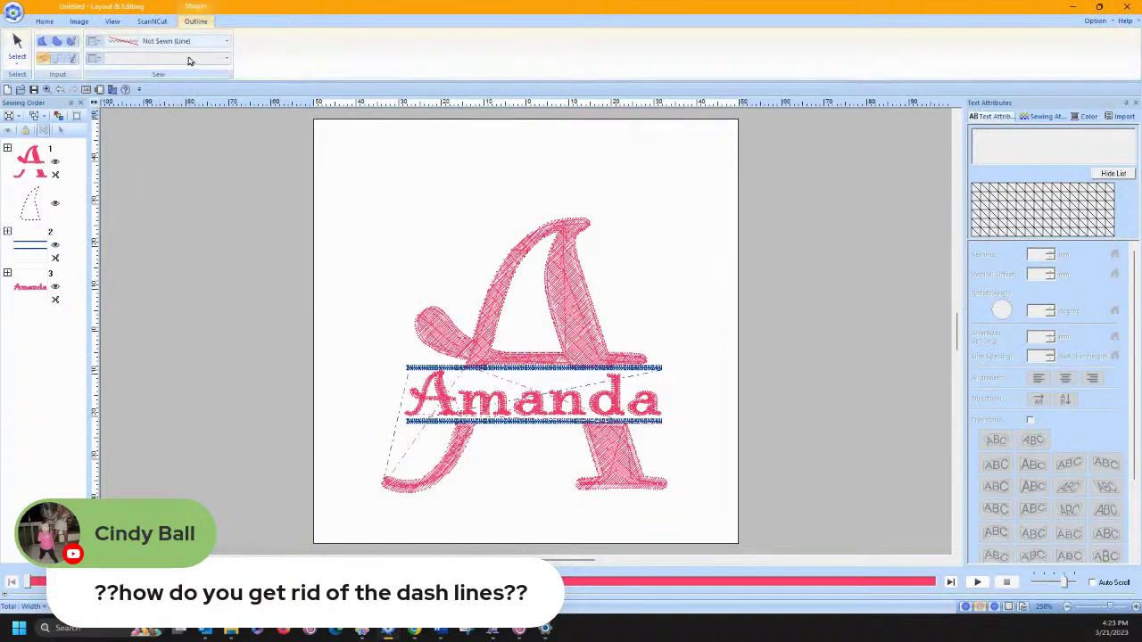
left_click(195, 42)
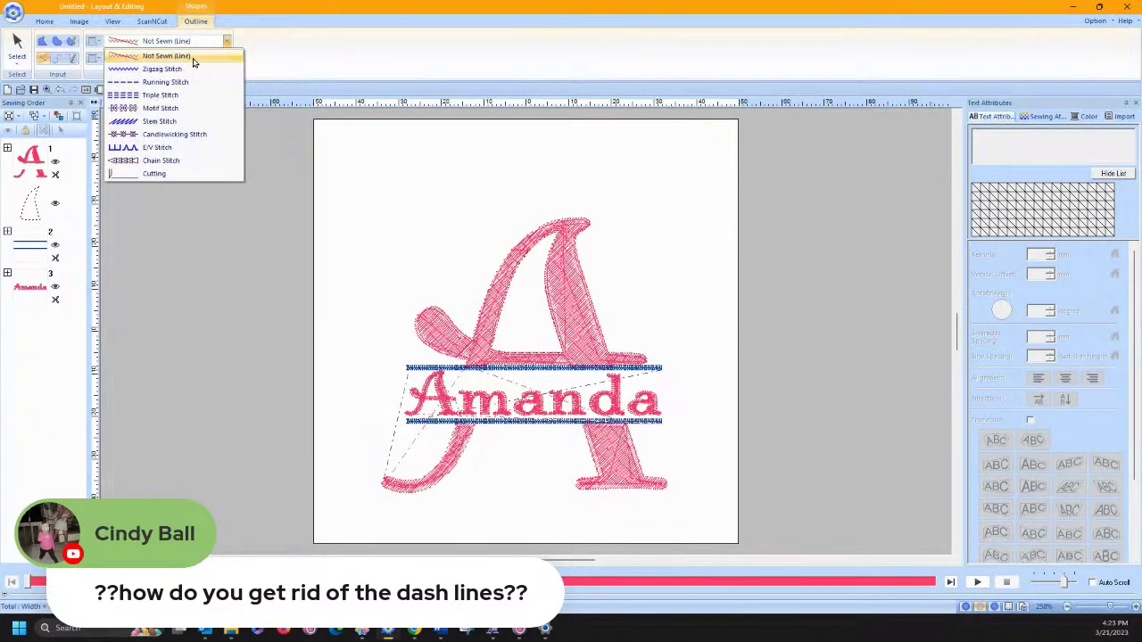
left_click(191, 57)
left_click(465, 370)
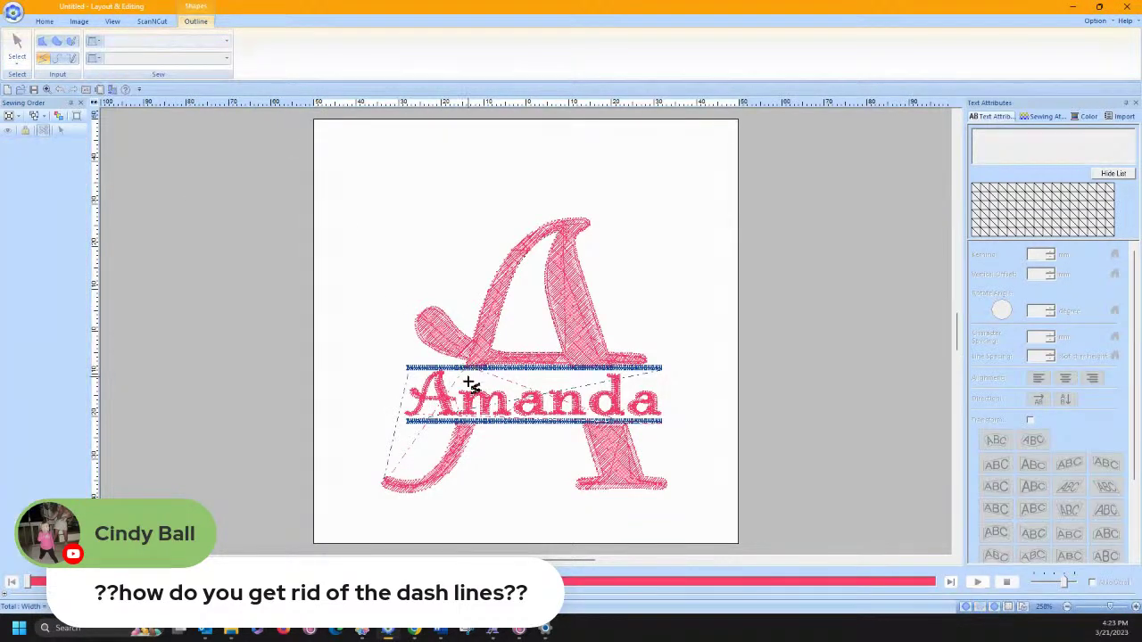
double_click(571, 354)
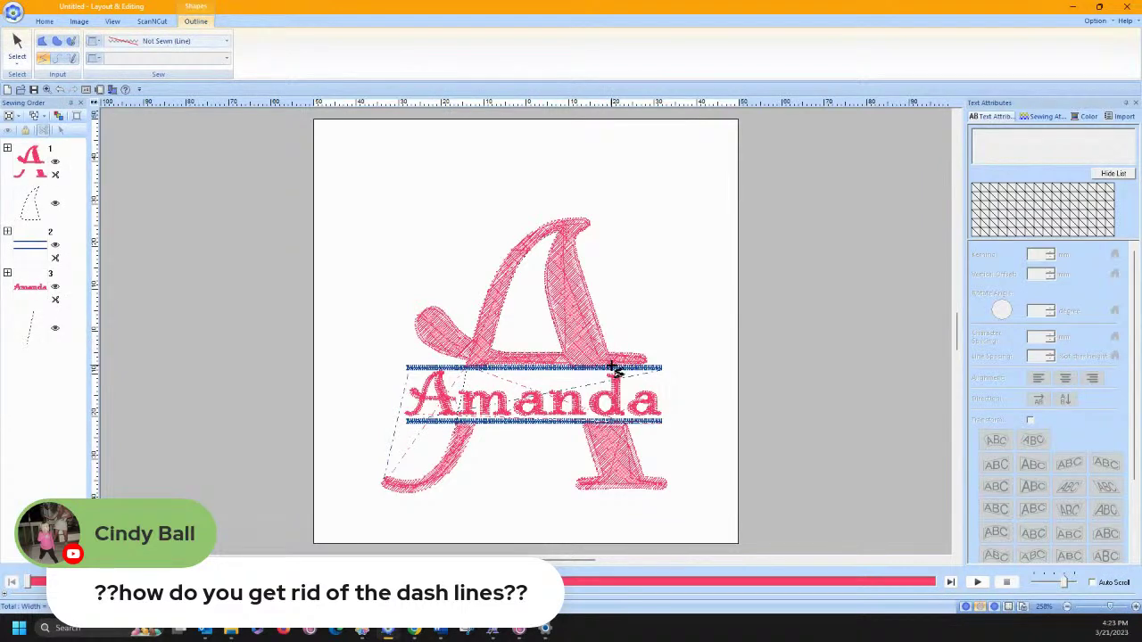
left_click(614, 370)
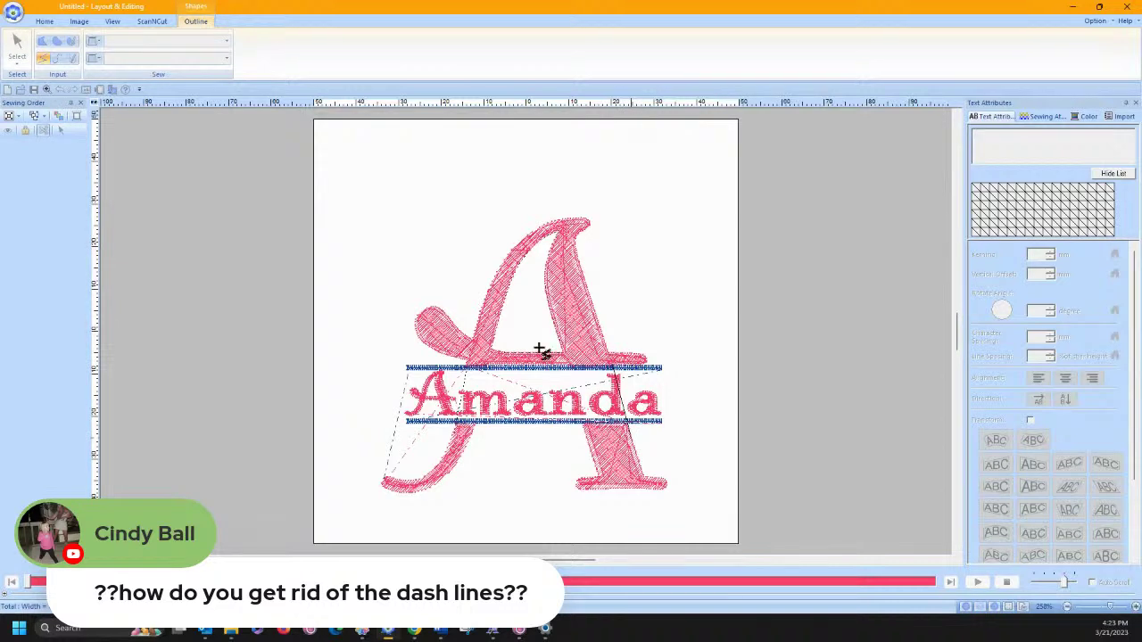
double_click(615, 417)
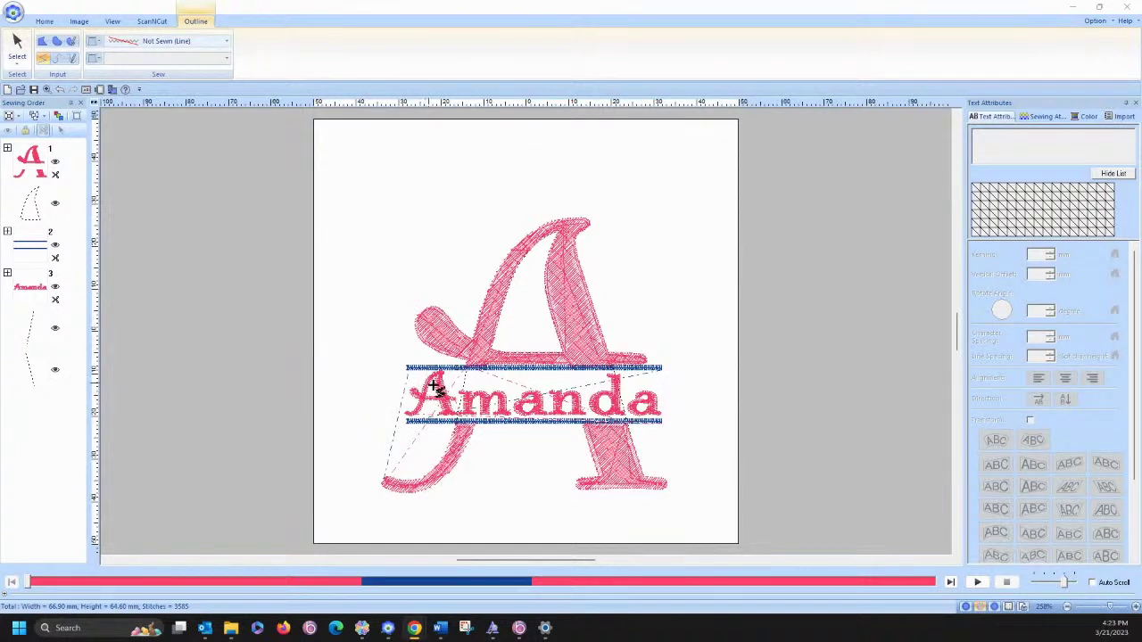
Nudge the letter's lower left leg slightly to the left so it lines up with the left guide line
left_click(44, 22)
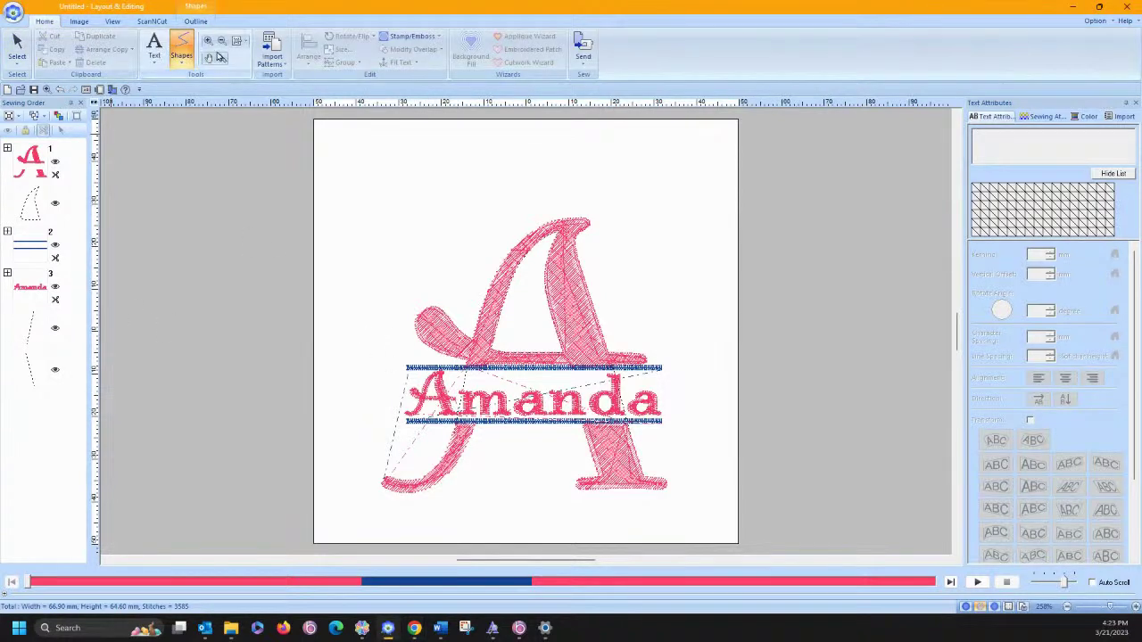
left_click(208, 43)
left_click_drag(409, 352, 656, 463)
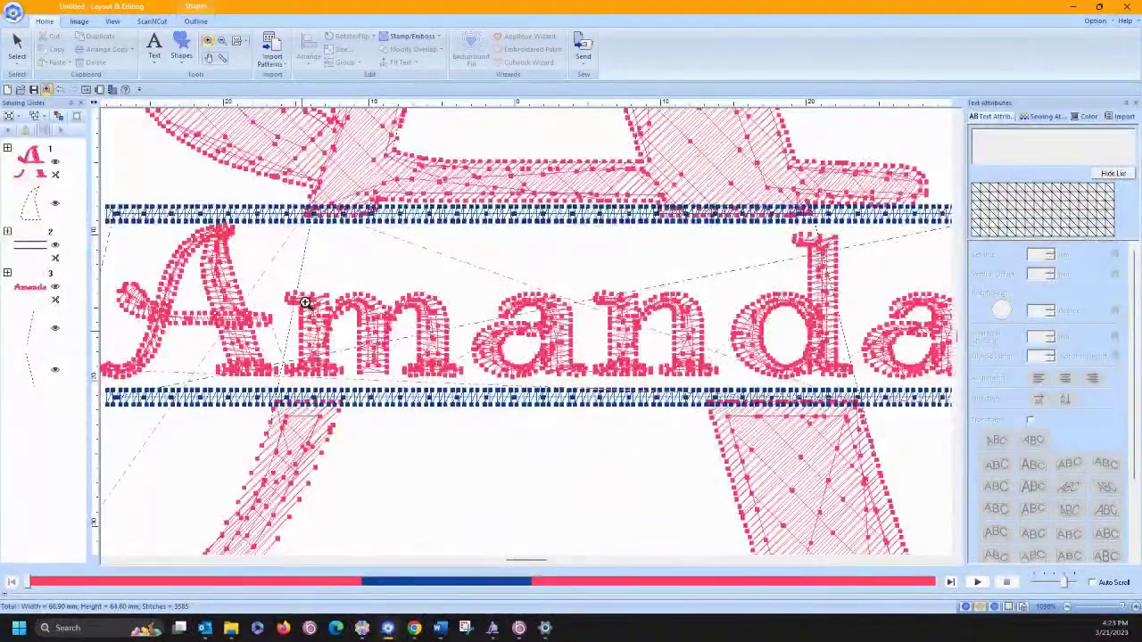
left_click(17, 47)
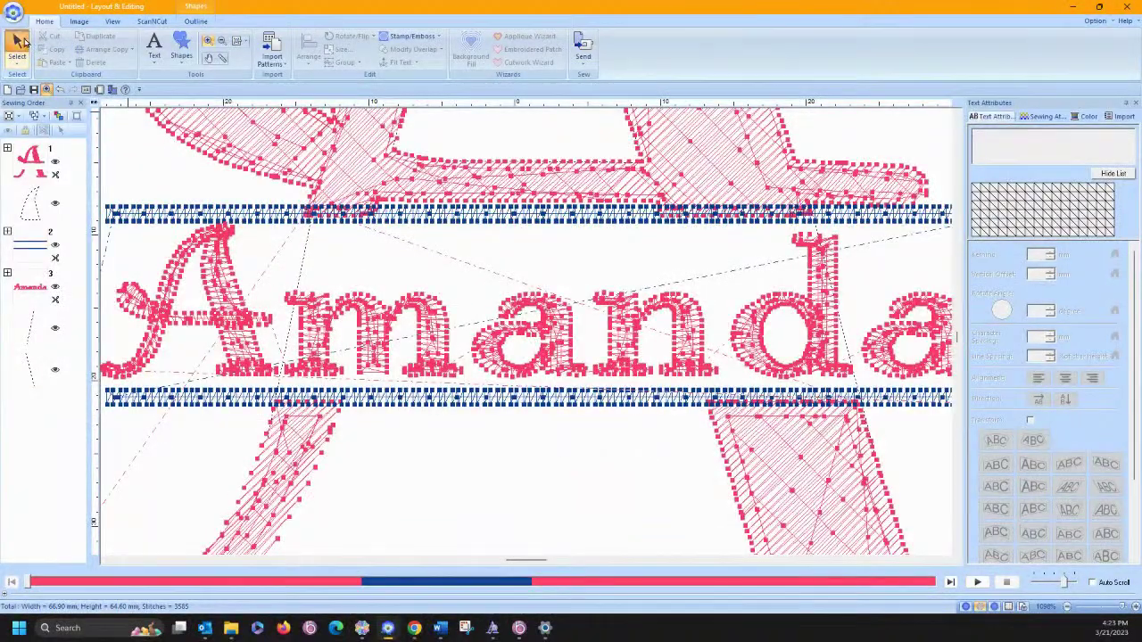
left_click(297, 434)
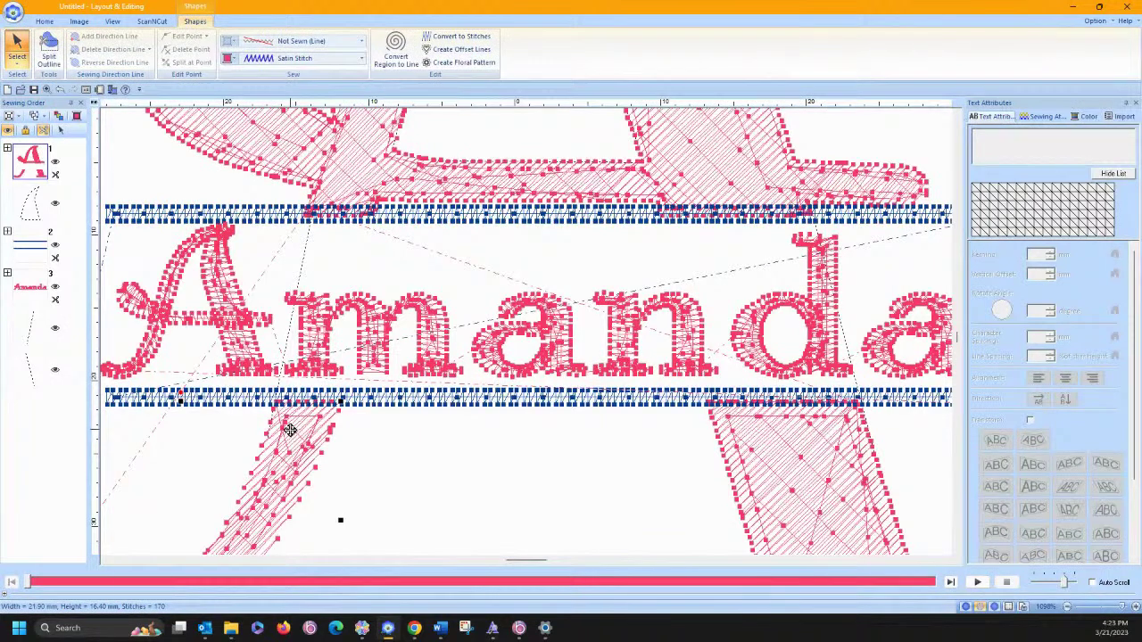
key("Left")
key("Left")
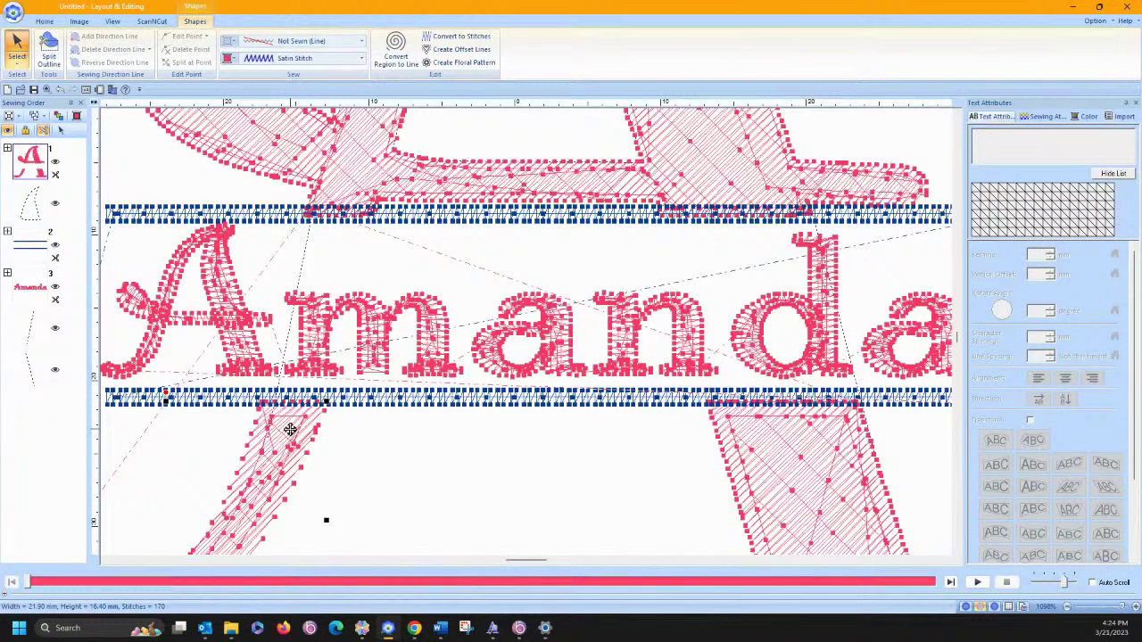
key("Right")
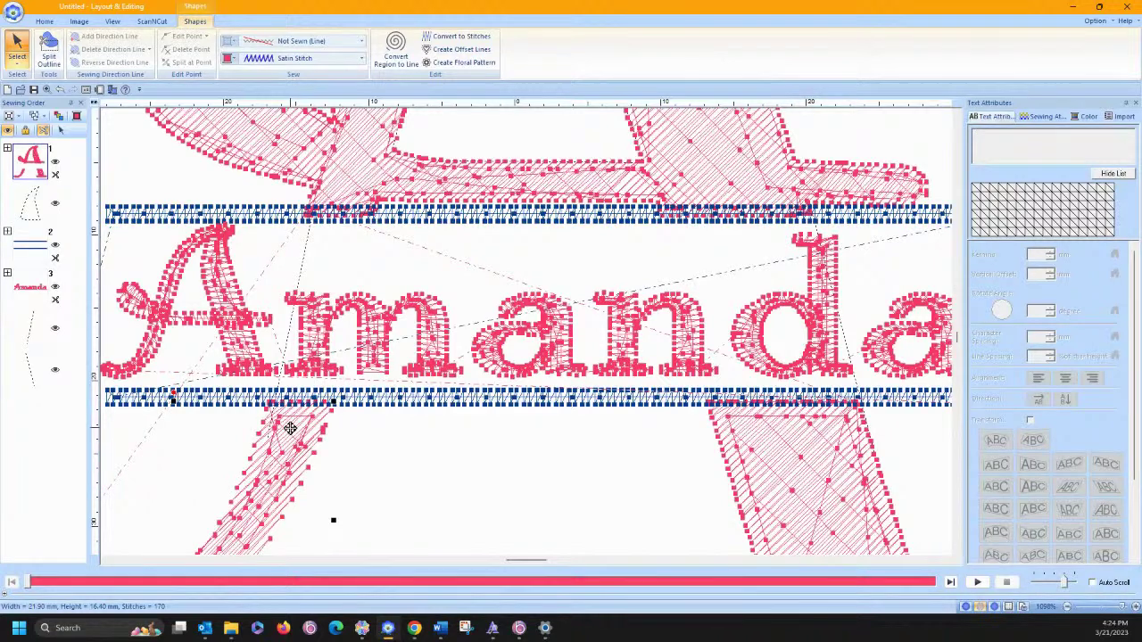
Nudge the left slanted guide line slightly left to match the leg's edge and fit the whole design in view
left_click(301, 266)
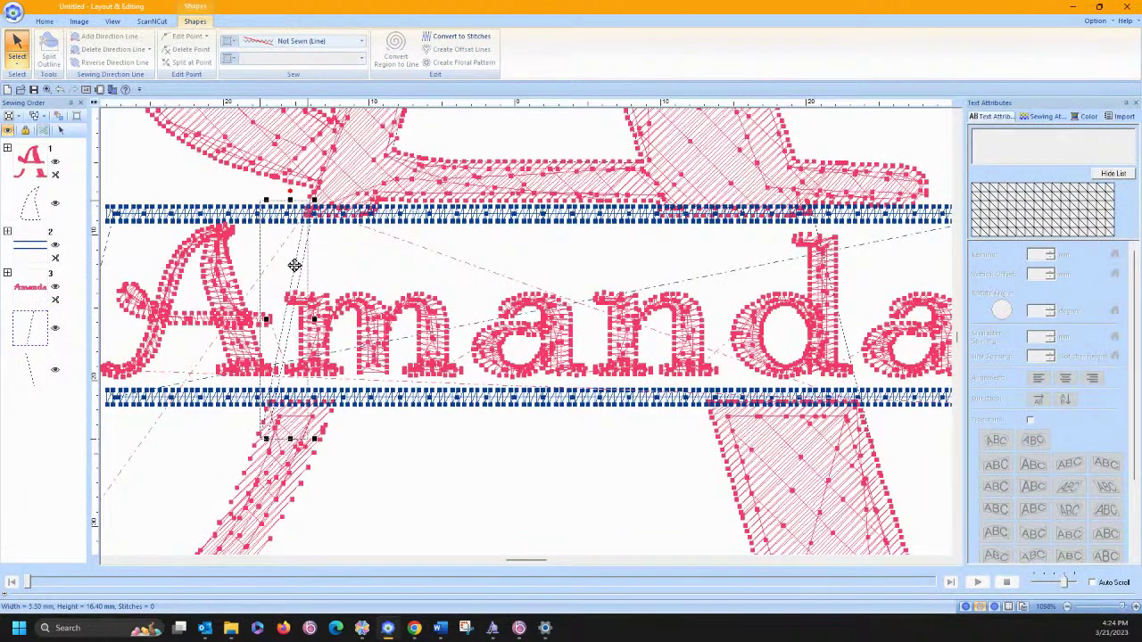
key("Left")
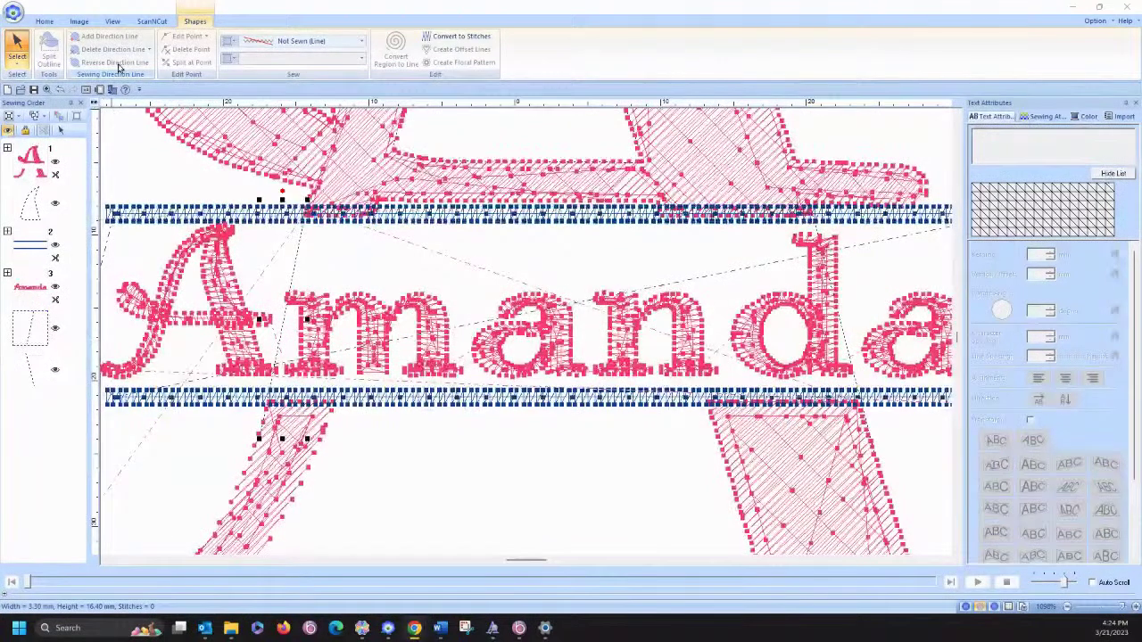
left_click(45, 21)
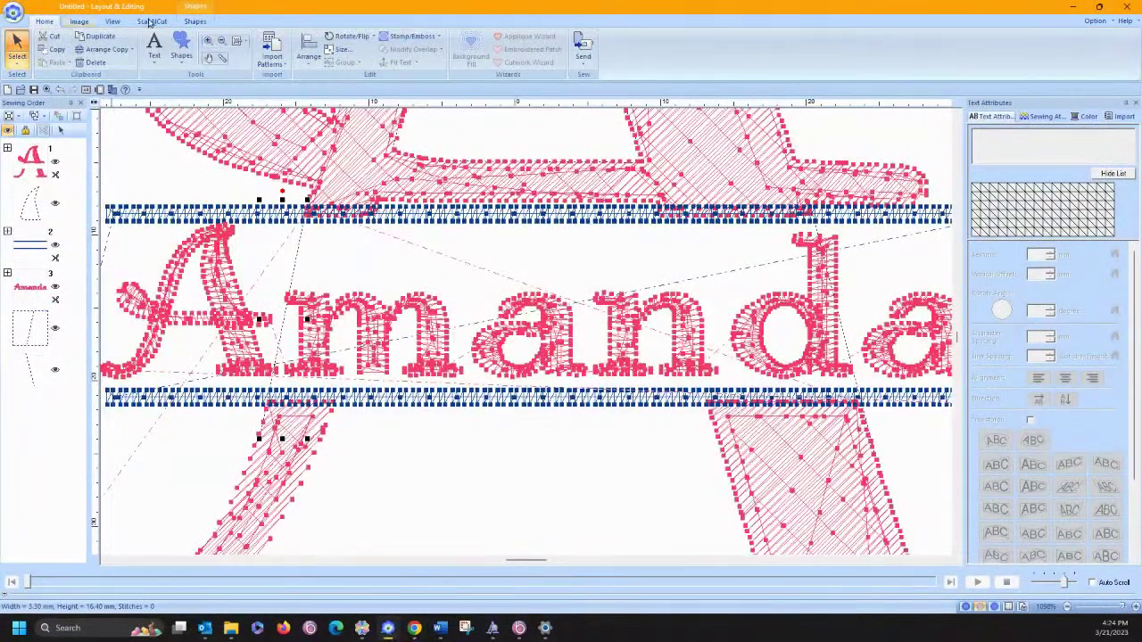
left_click(237, 40)
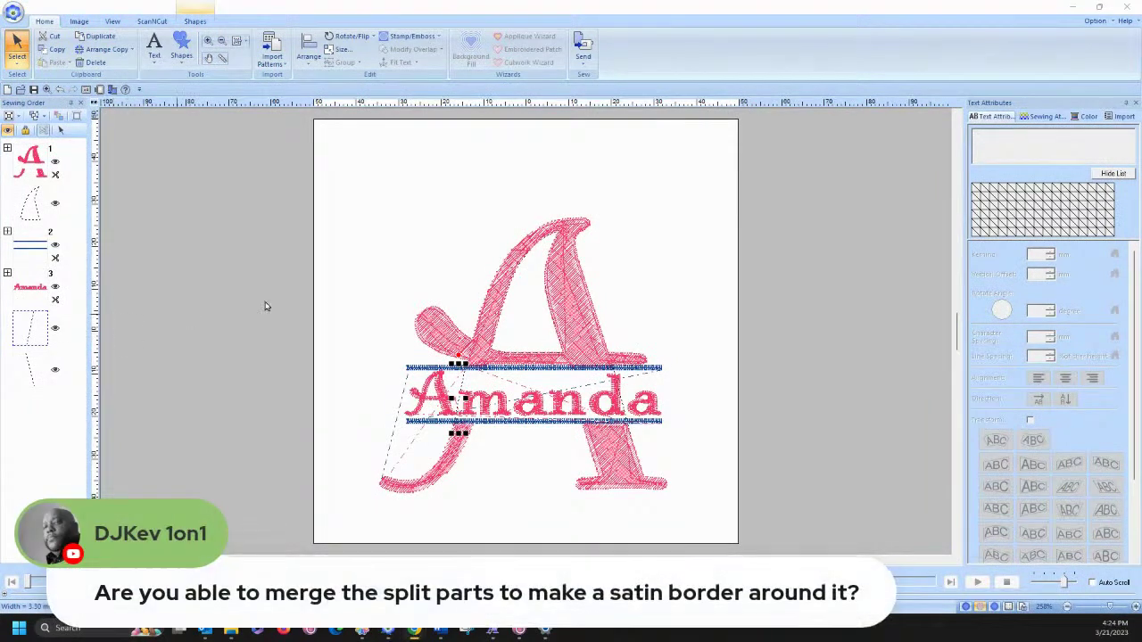
Try a Zigzag Stitch outline on the letter's upper part and on its inner opening
left_click(497, 296)
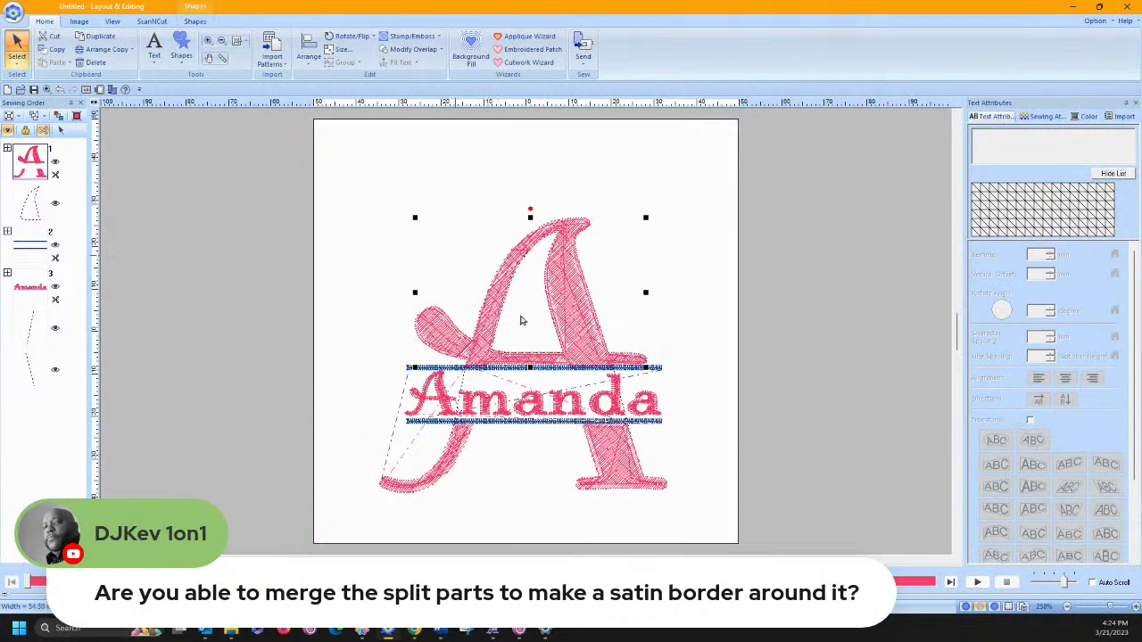
left_click(195, 21)
left_click(275, 45)
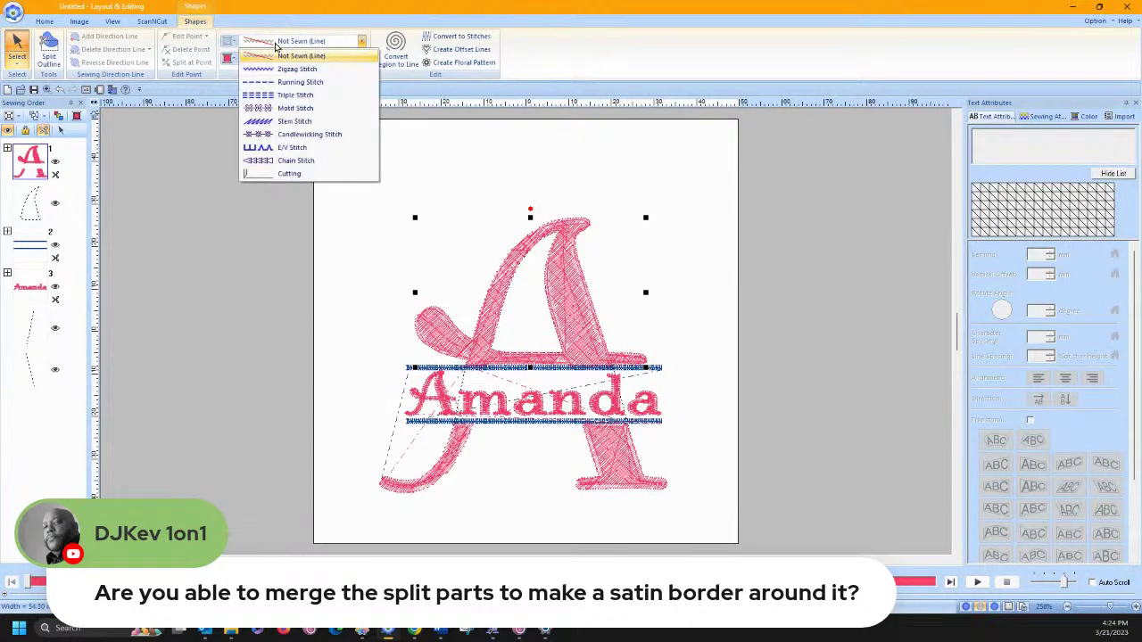
left_click(273, 69)
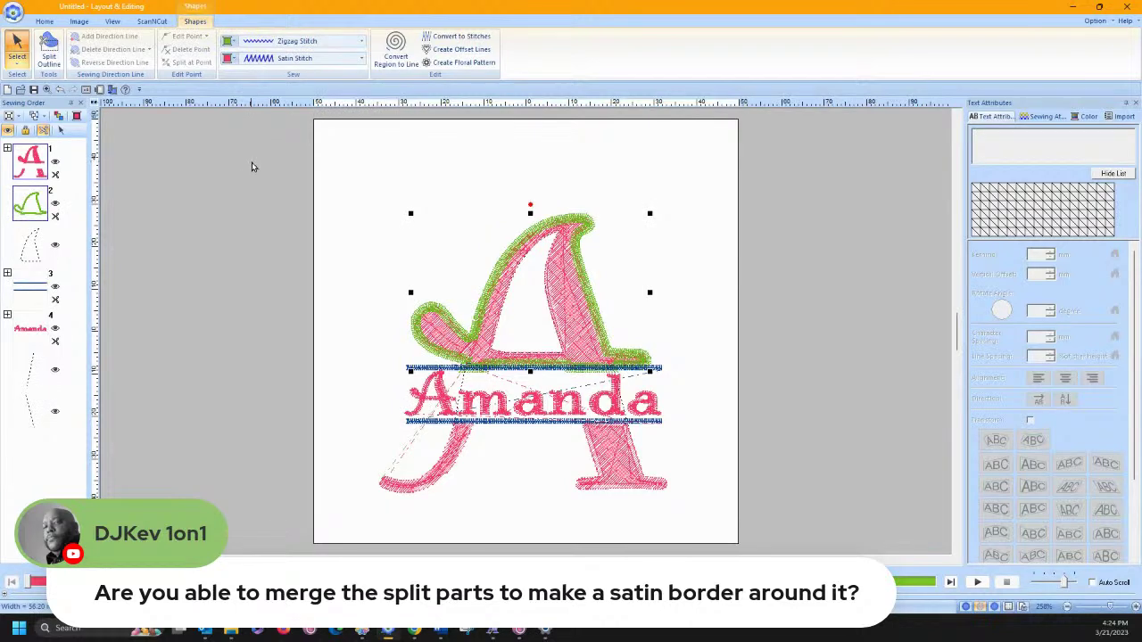
left_click(27, 241)
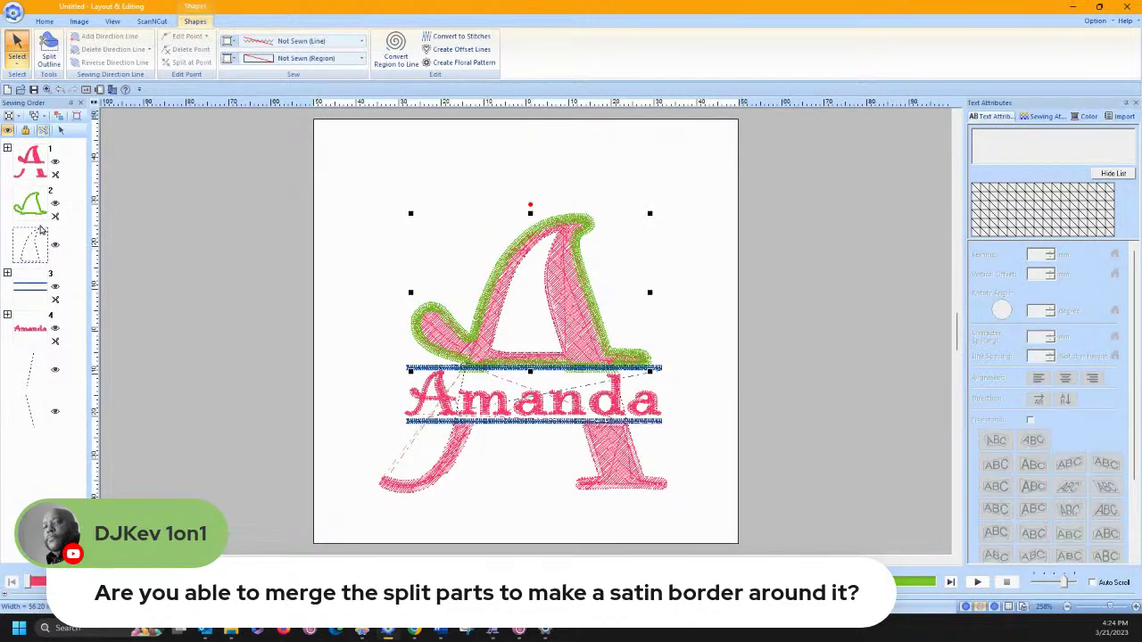
left_click(270, 41)
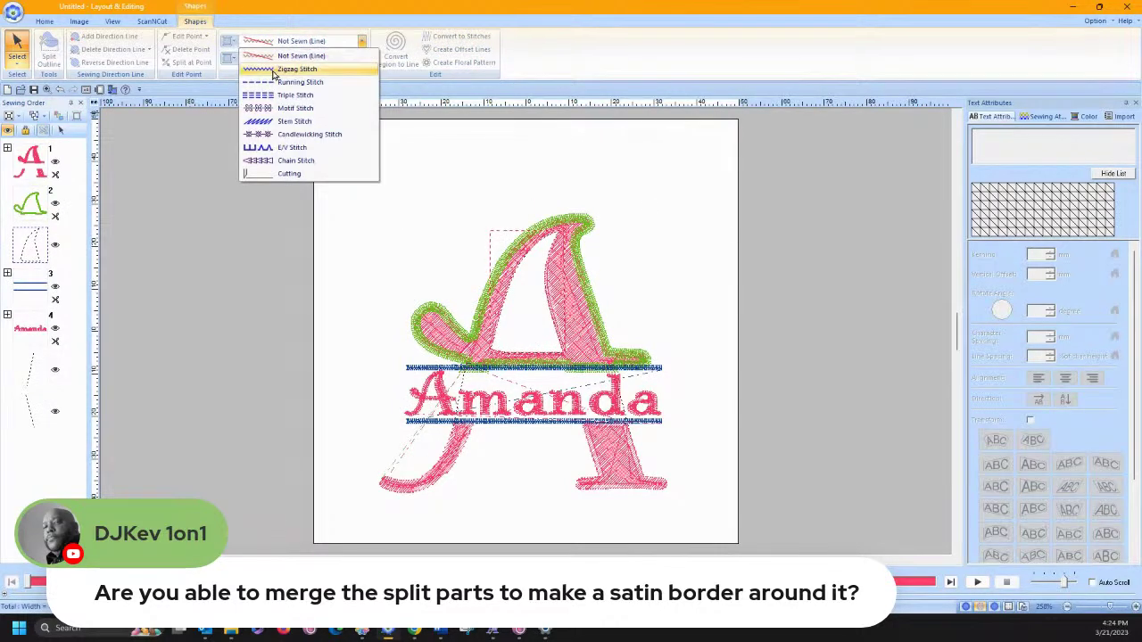
left_click(273, 69)
Undo the zigzag outlines on the letter's upper part and inner opening
left_click(453, 460)
left_click(451, 457)
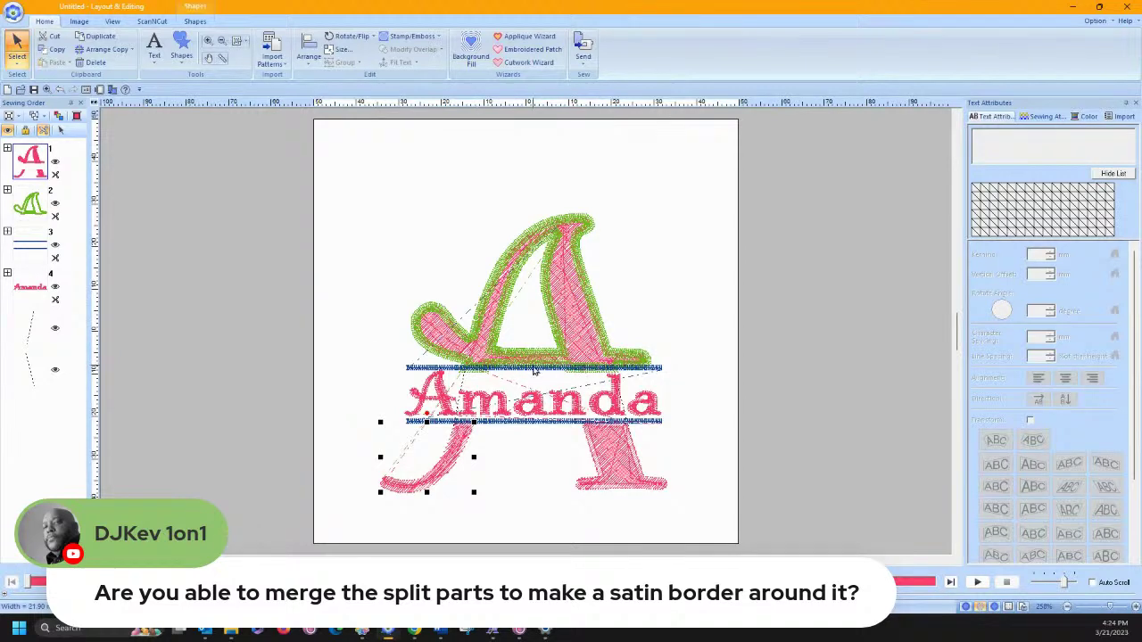
left_click(96, 87)
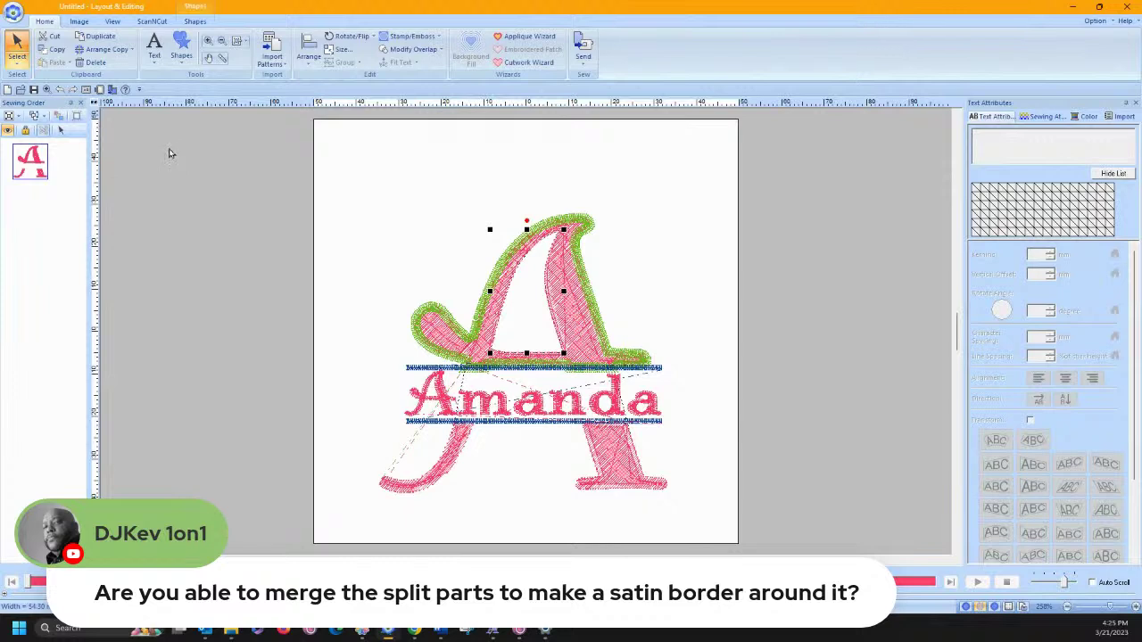
key("Delete")
Try pasting a copy of the split letter's parts without the inner opening outline, and undo it
left_click(34, 171)
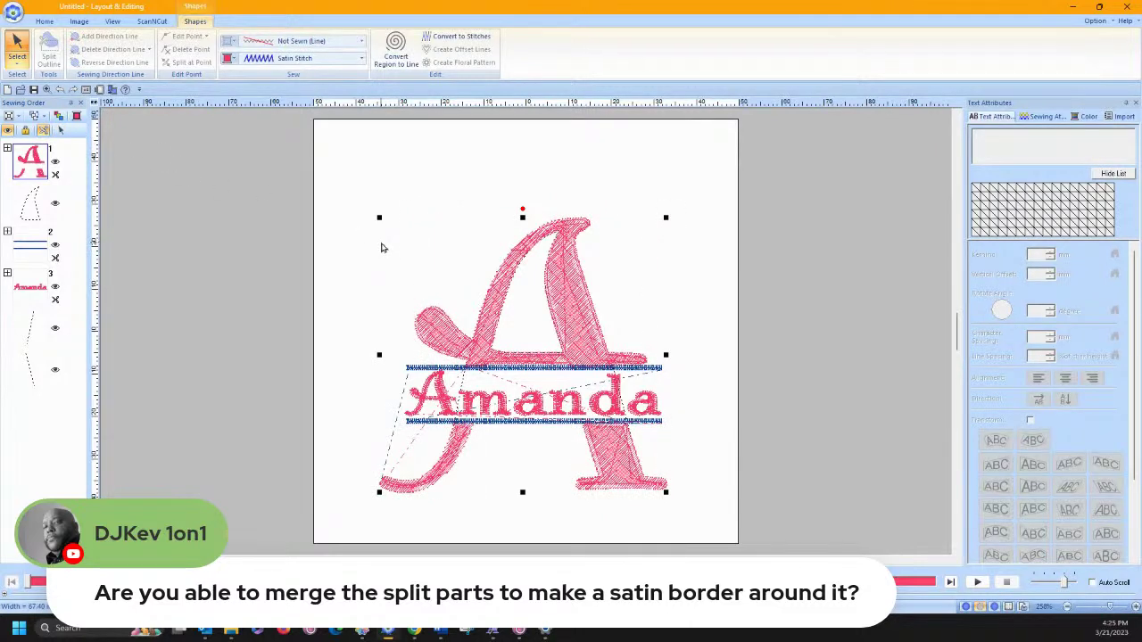
left_click(217, 170)
left_click(8, 398)
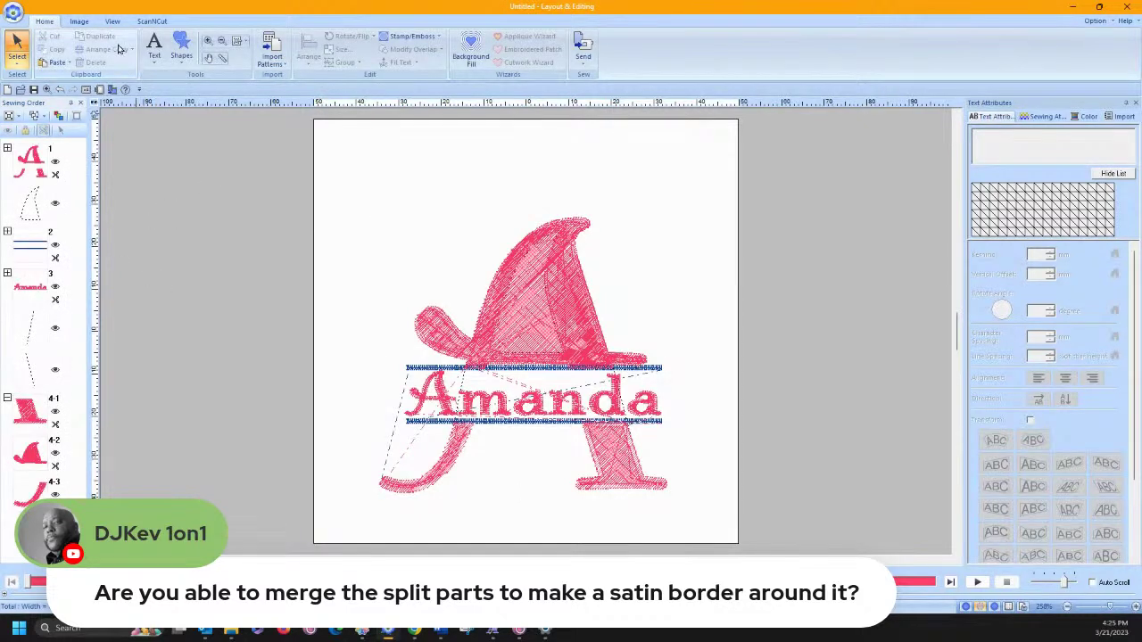
left_click(60, 89)
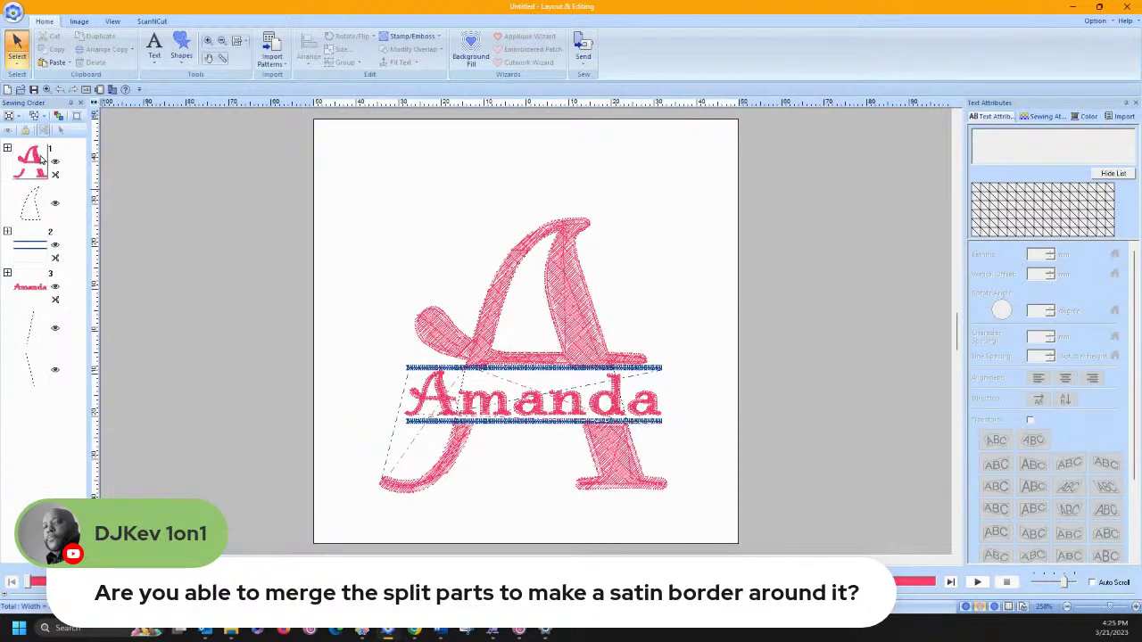
Select all parts of the split letter together with its inner opening outline
left_click(56, 144)
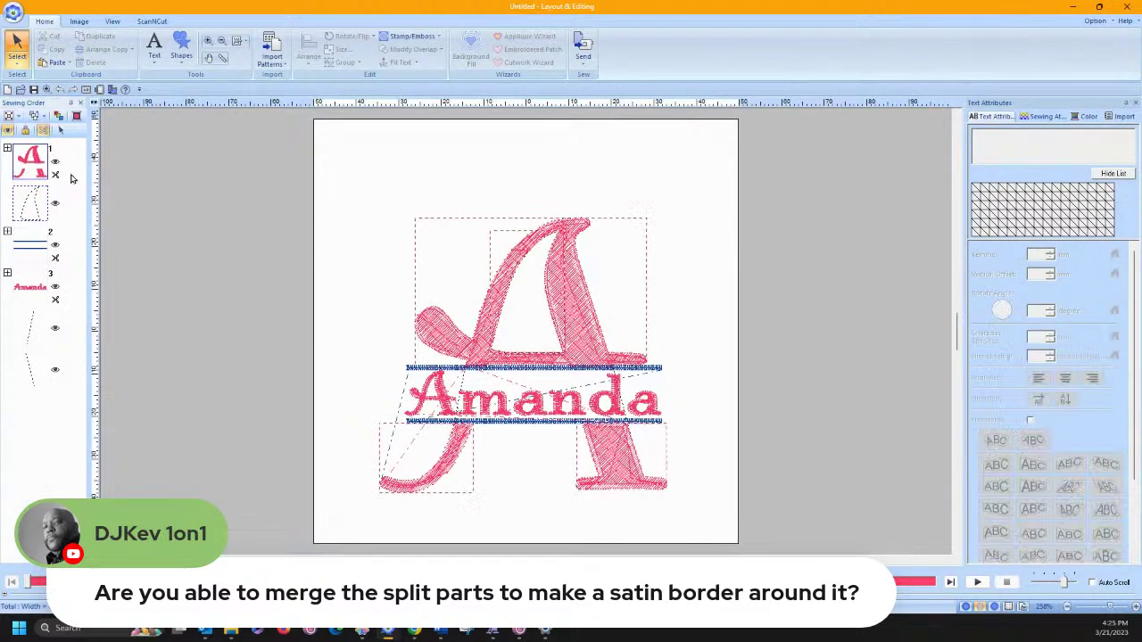